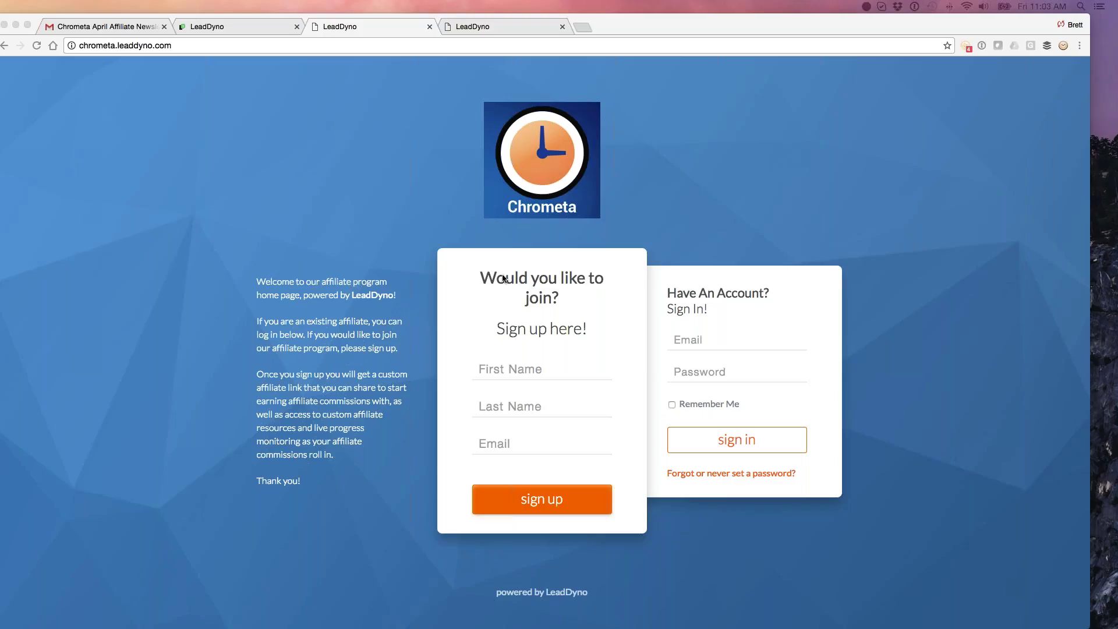
- Bring the browser to the front and widen its window slightly
click(1019, 623)
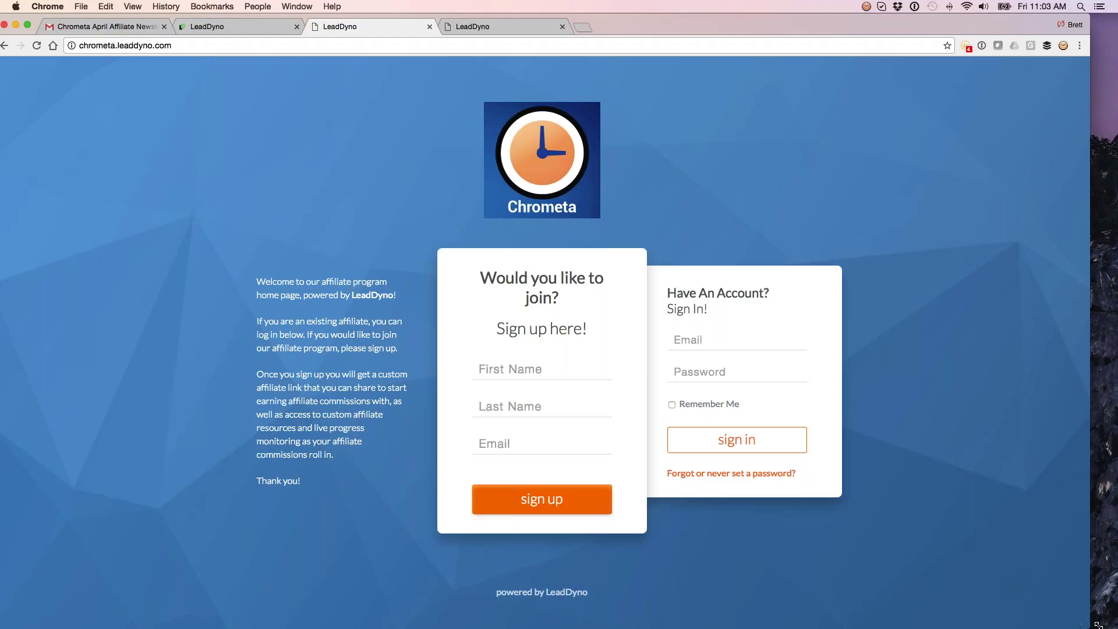
drag(1091, 626, 1117, 626)
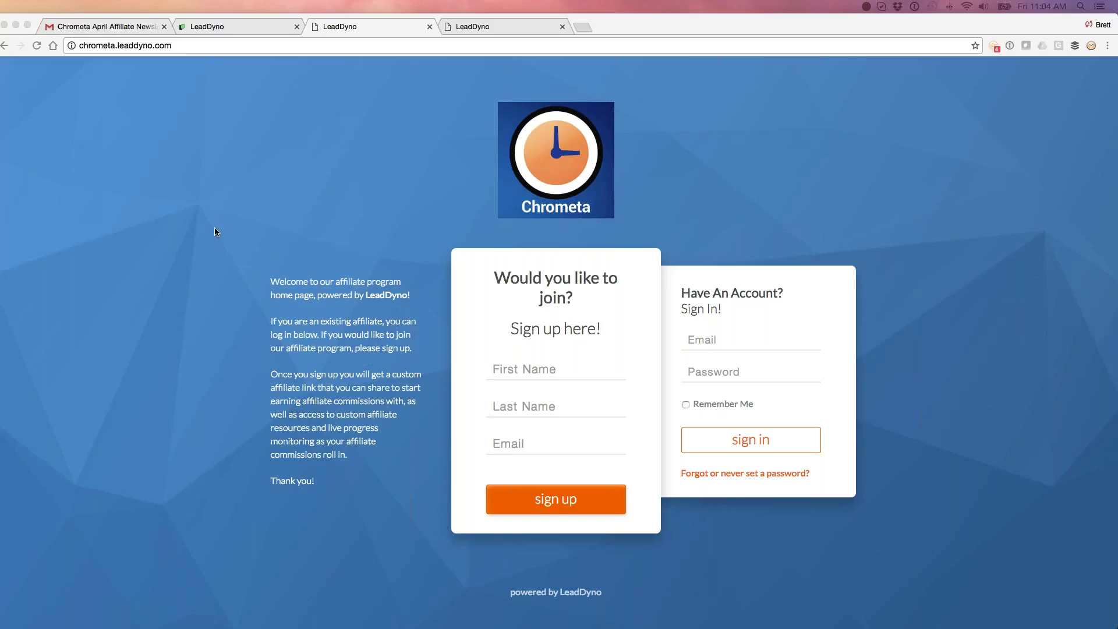
click(329, 230)
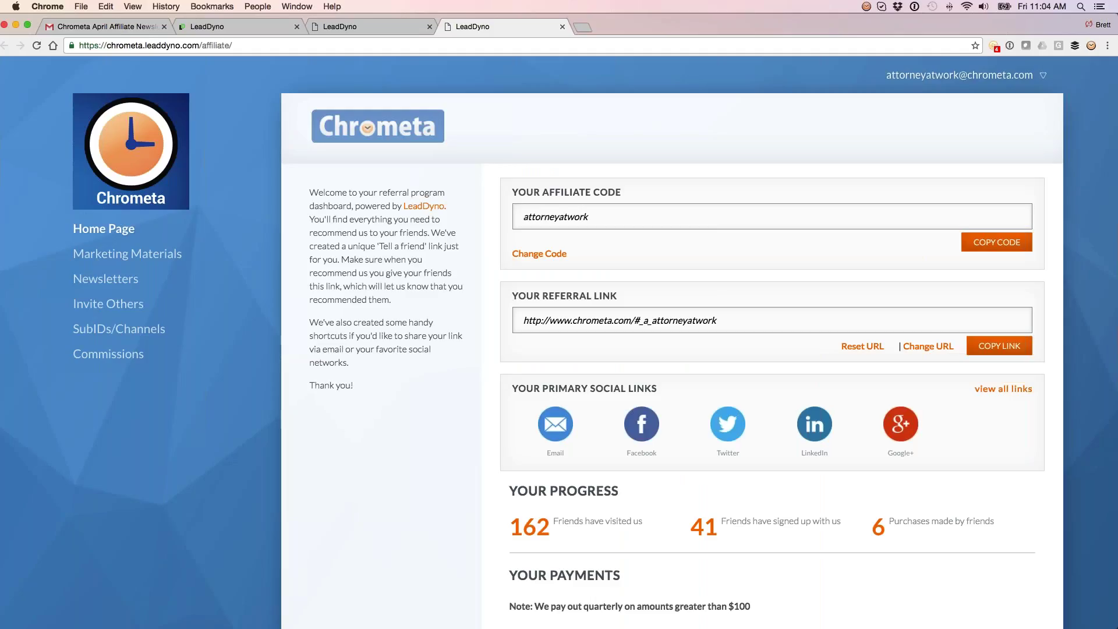
- Scroll the Chrometa affiliate dashboard past the referral link and progress figures to the payments table
scroll(595, 338, down, 2)
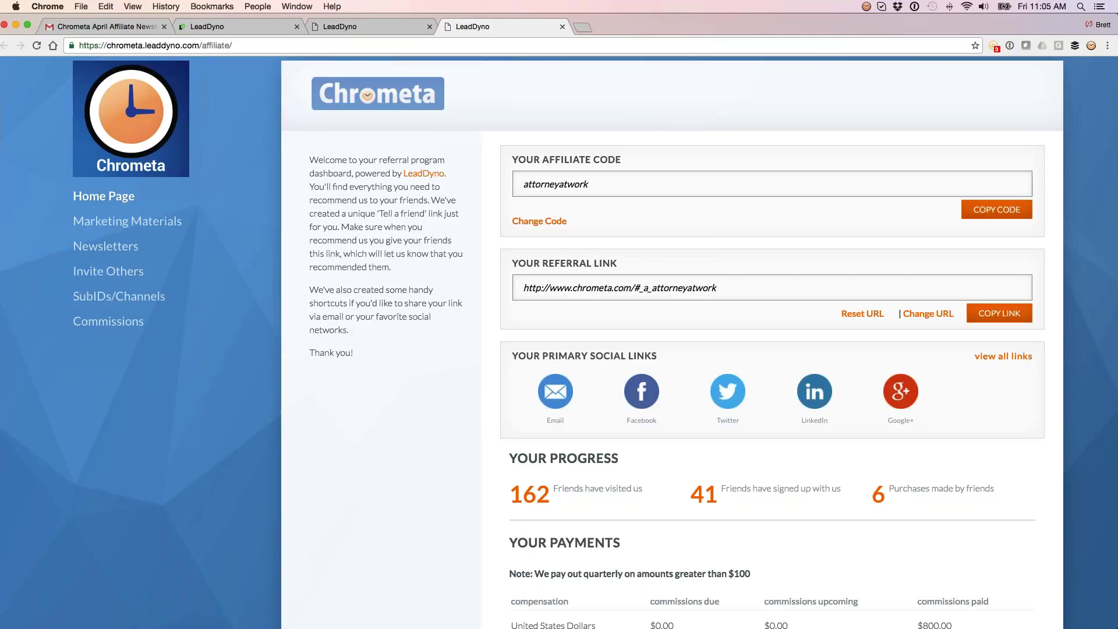
scroll(594, 342, down, 2)
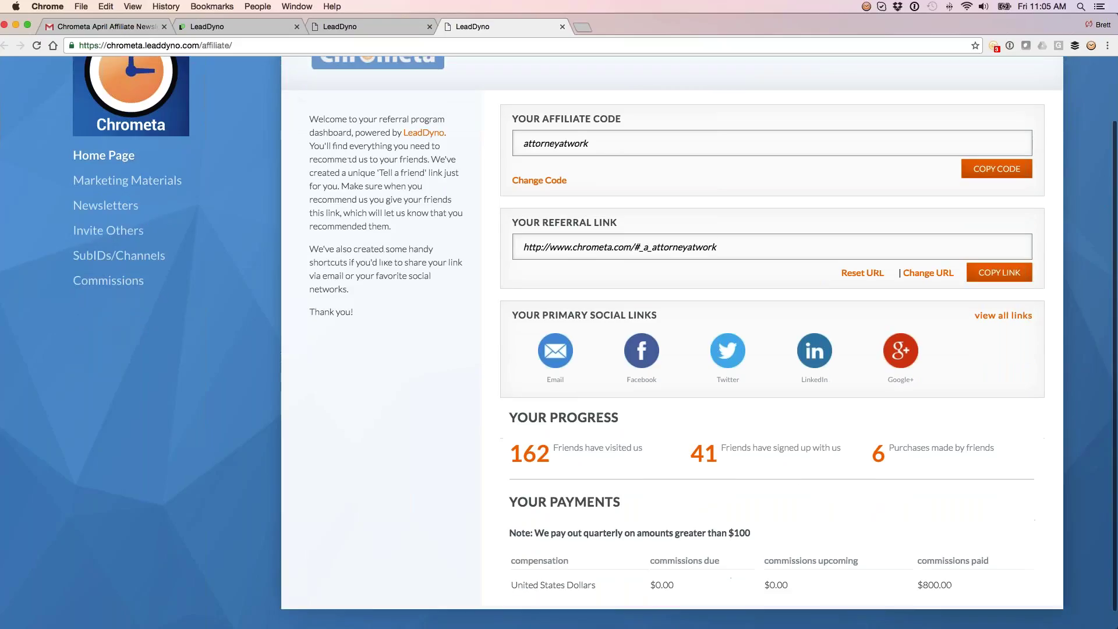
scroll(594, 343, down, 1)
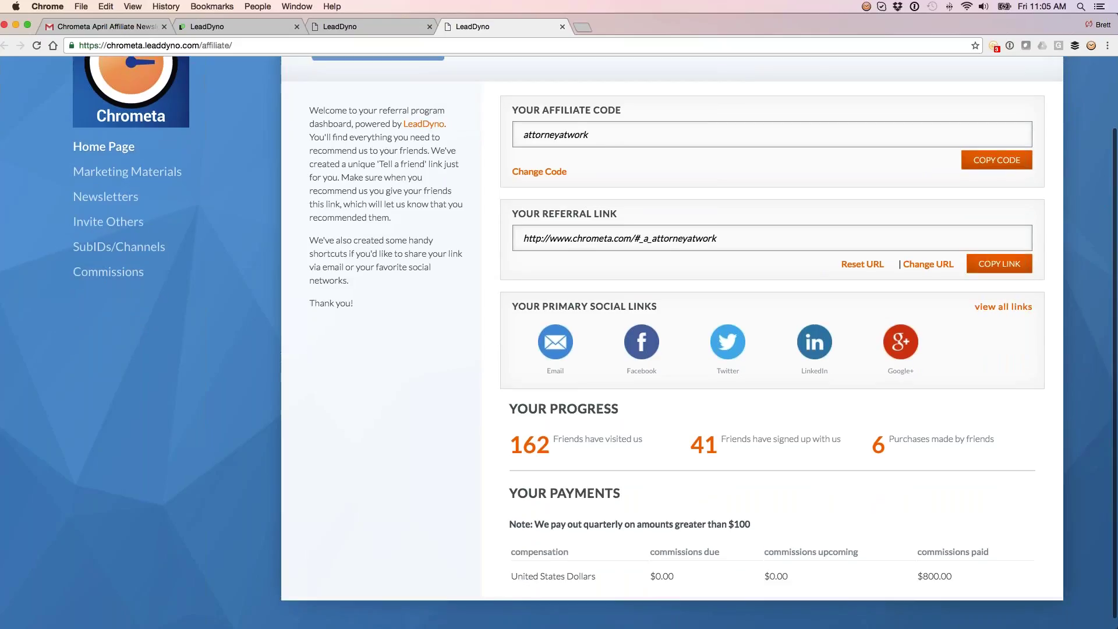
scroll(594, 342, up, 1)
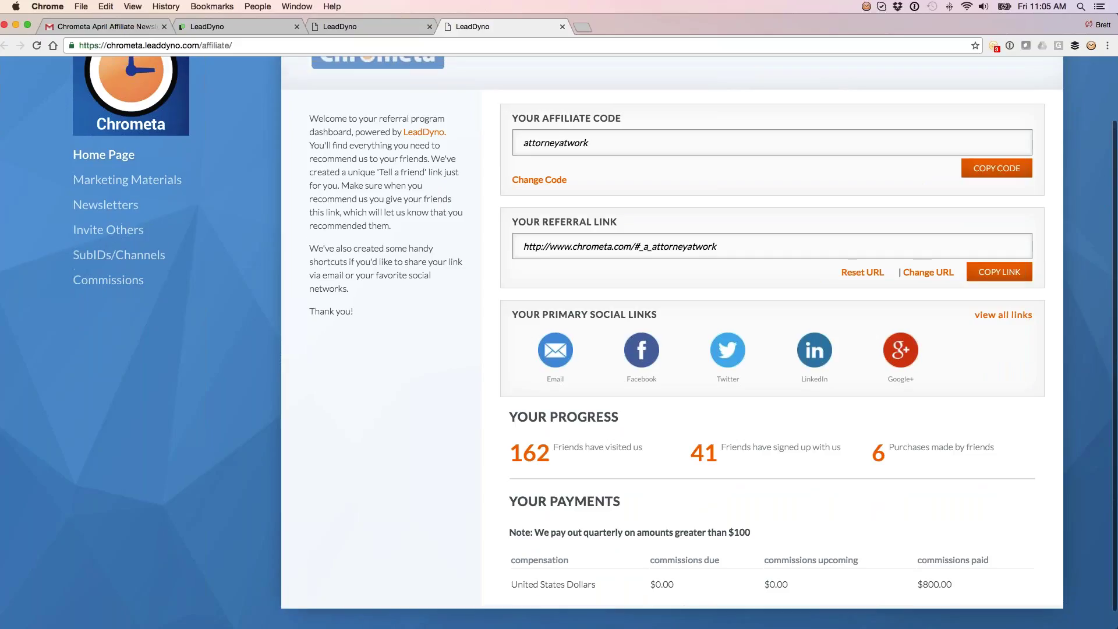
scroll(496, 263, up, 3)
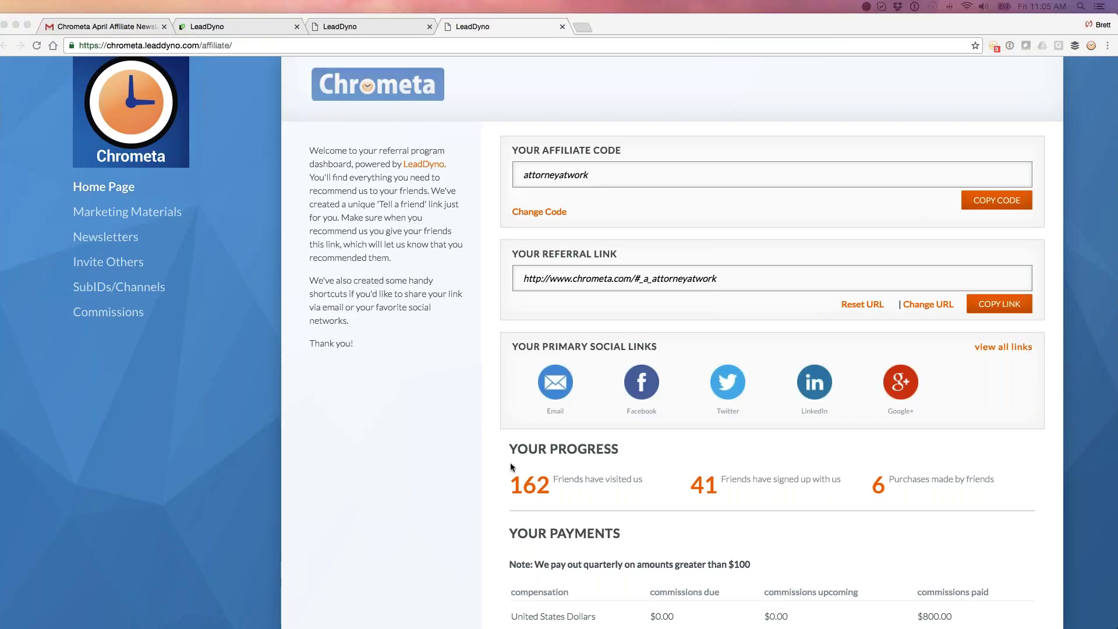
scroll(510, 464, down, 1)
scroll(511, 466, down, 1)
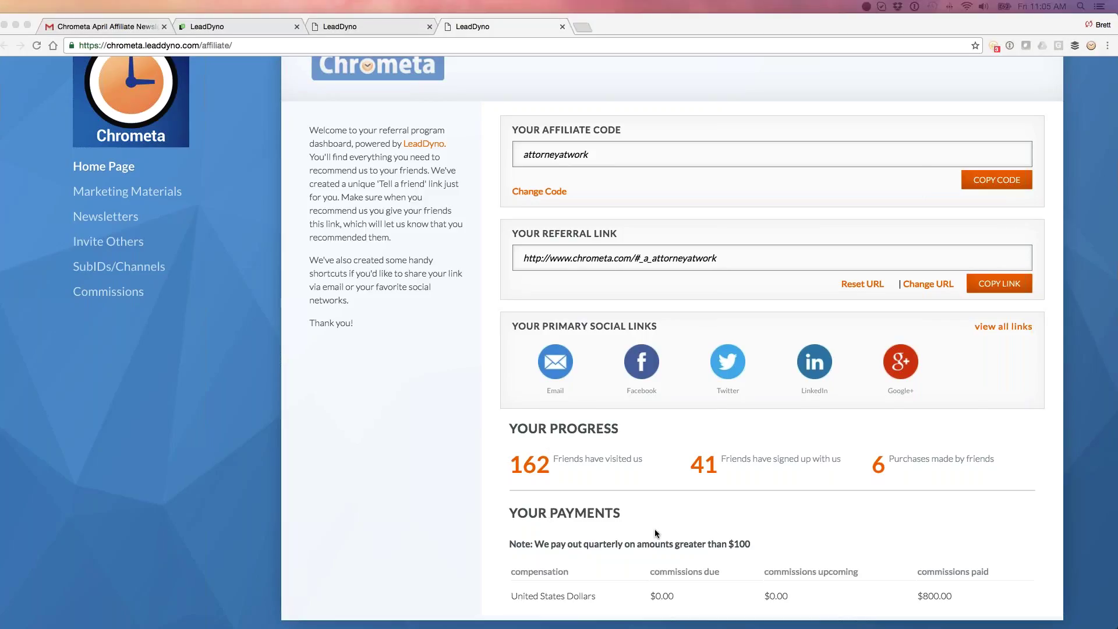
scroll(654, 532, down, 1)
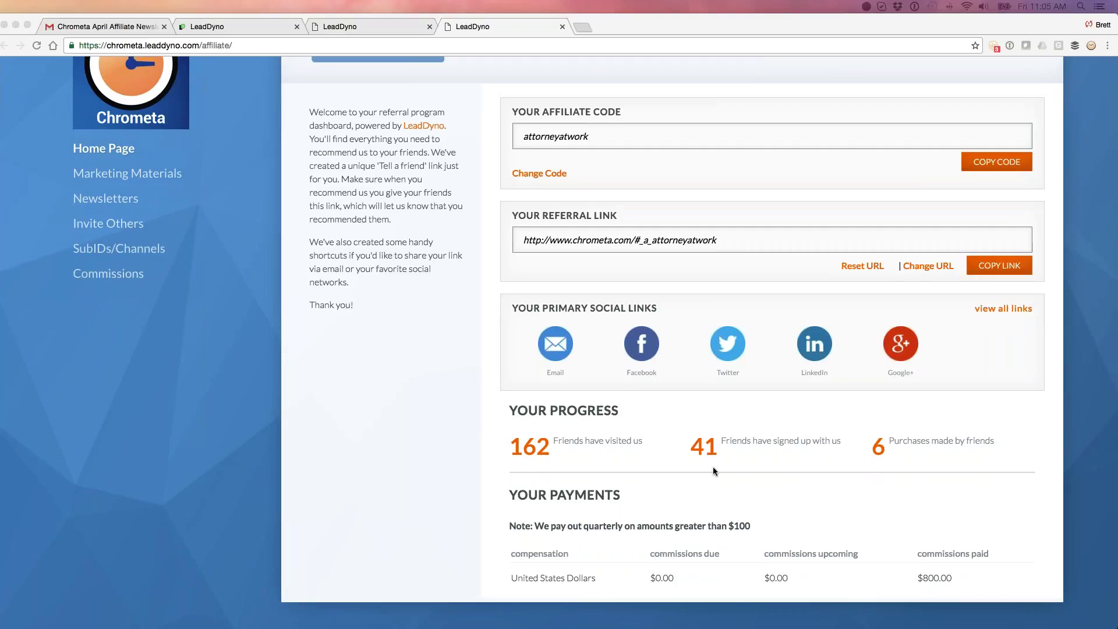
scroll(714, 470, up, 1)
scroll(713, 470, down, 1)
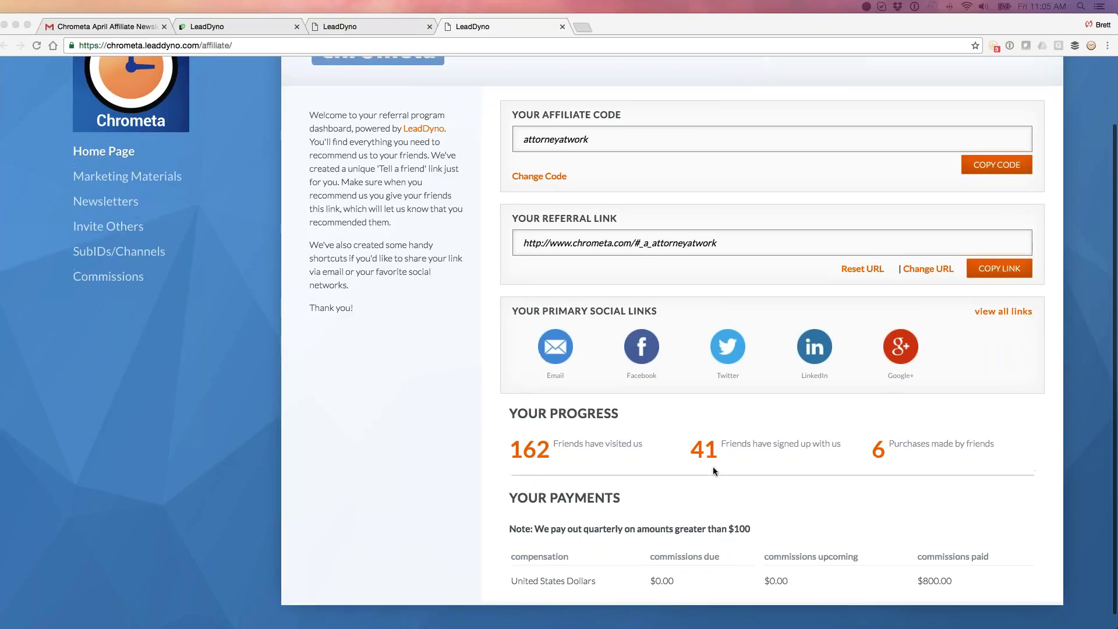
scroll(713, 466, up, 3)
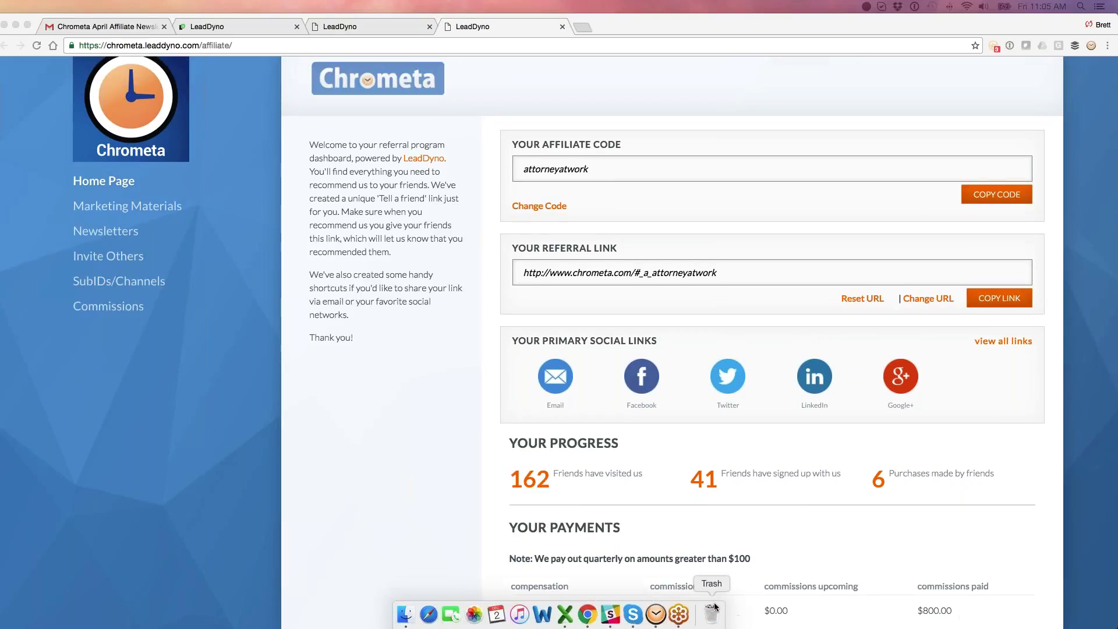
drag(693, 610, 693, 627)
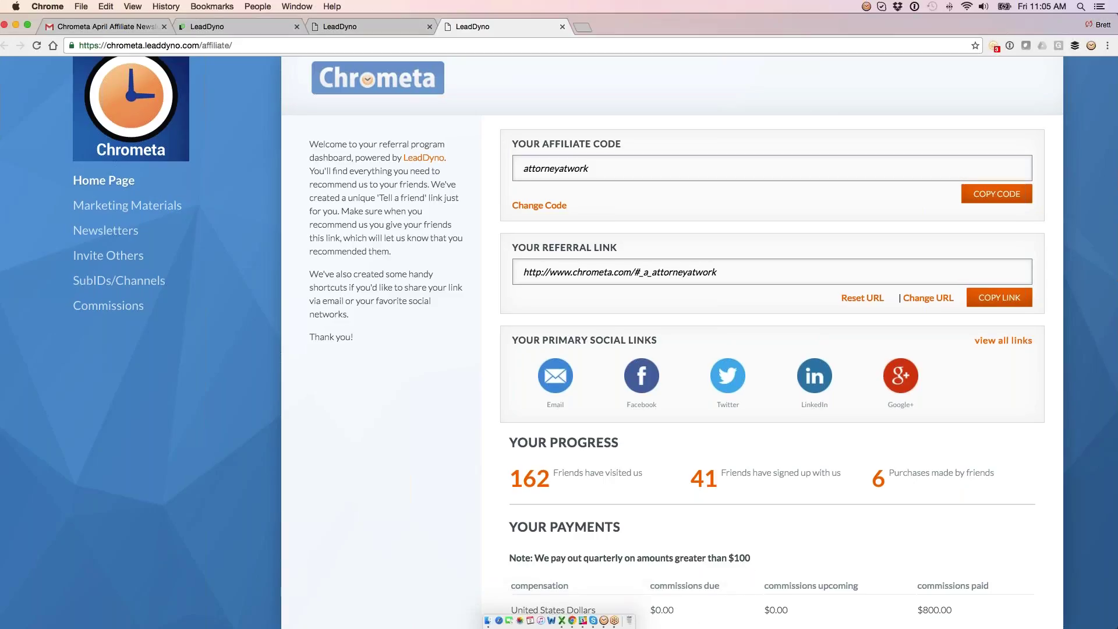
scroll(740, 472, up, 2)
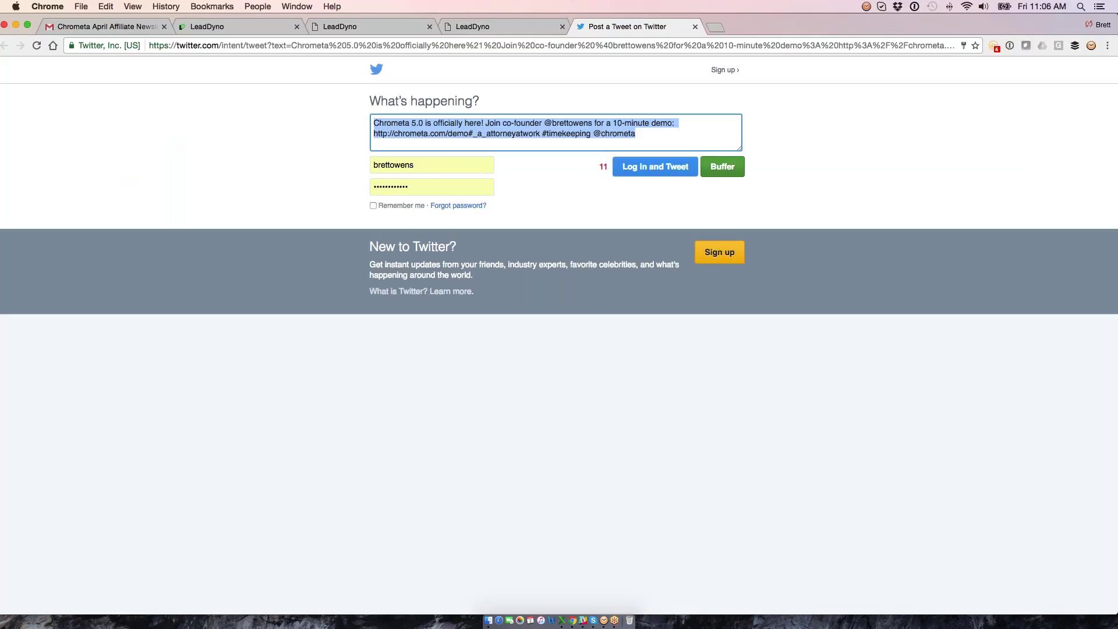
- Close the tweet page and return to the Chrometa affiliate dashboard
click(695, 26)
scroll(677, 279, down, 1)
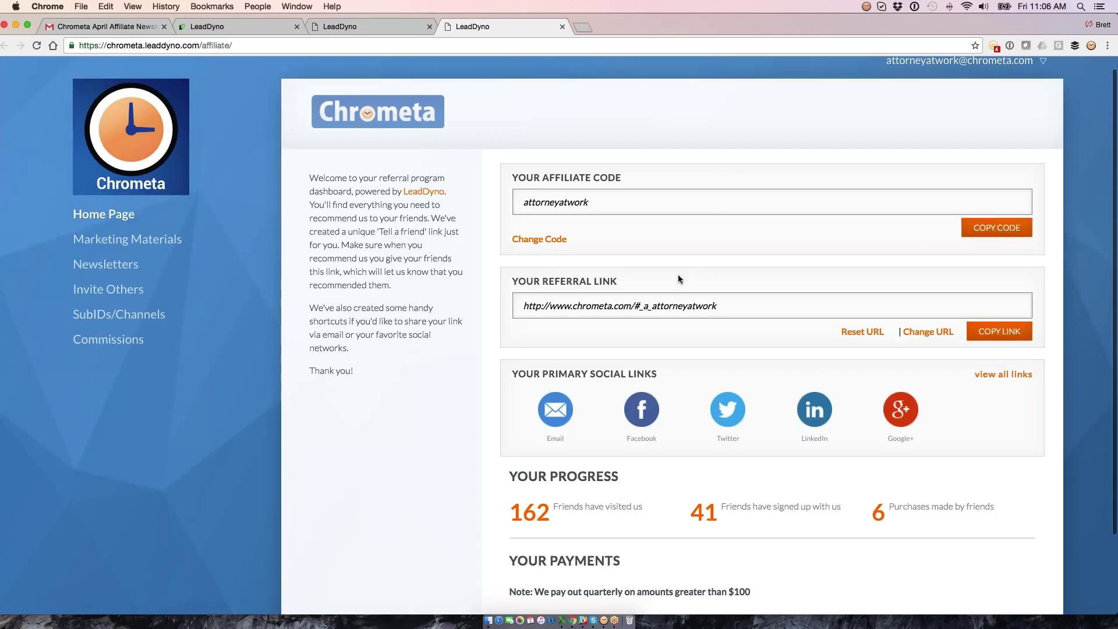
scroll(678, 278, up, 1)
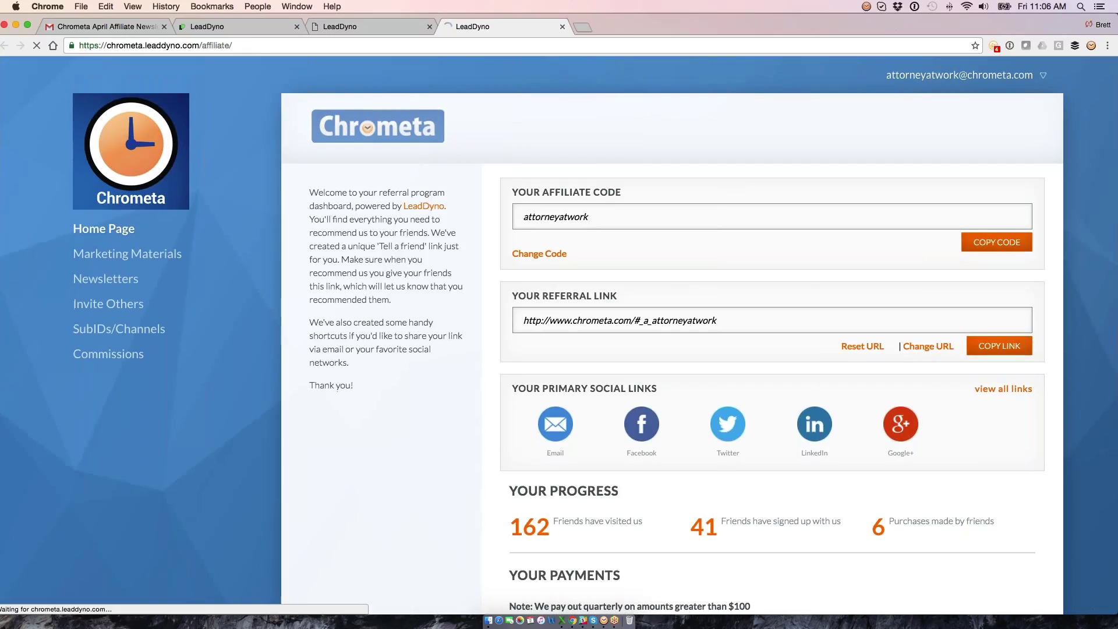
- Open Marketing Materials and reveal the infographic's raw HTML embed code
click(127, 255)
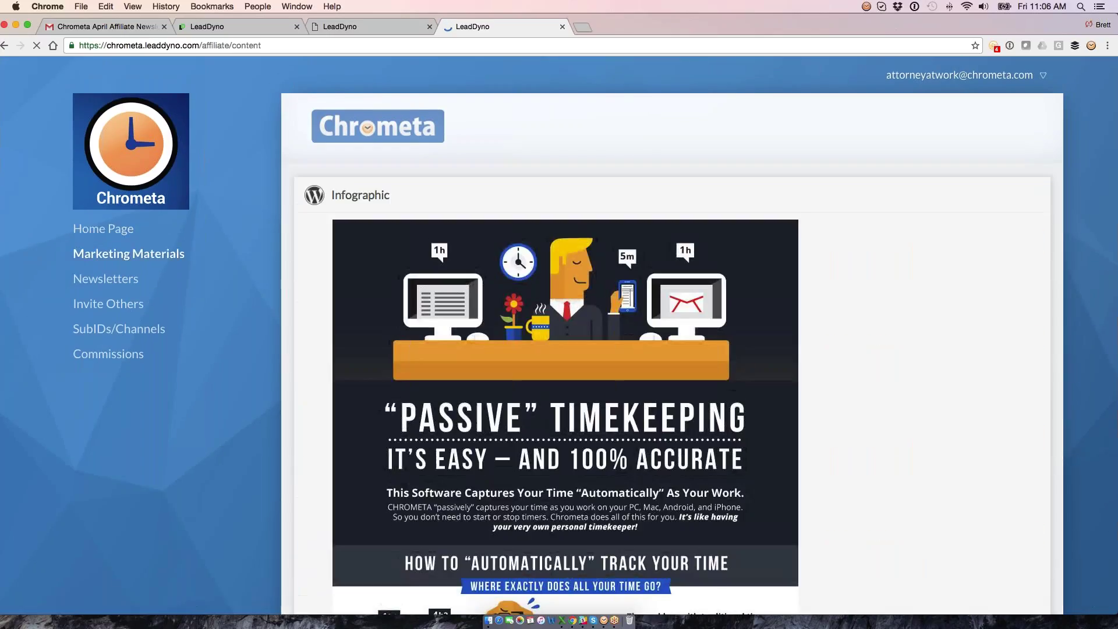
scroll(798, 541, down, 2)
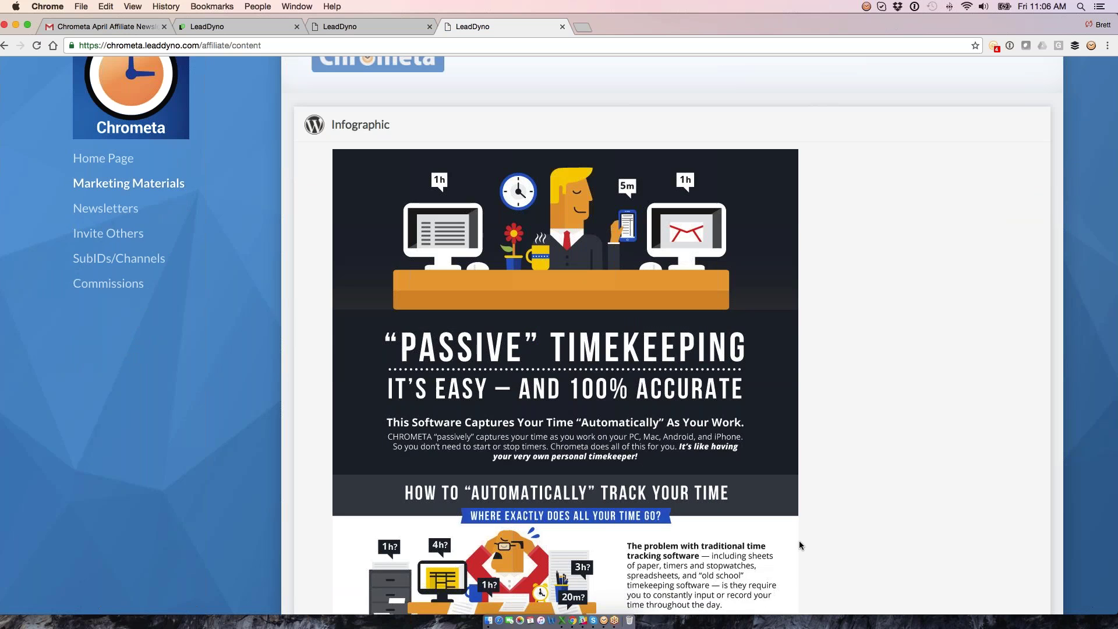
scroll(799, 542, down, 10)
scroll(799, 540, down, 15)
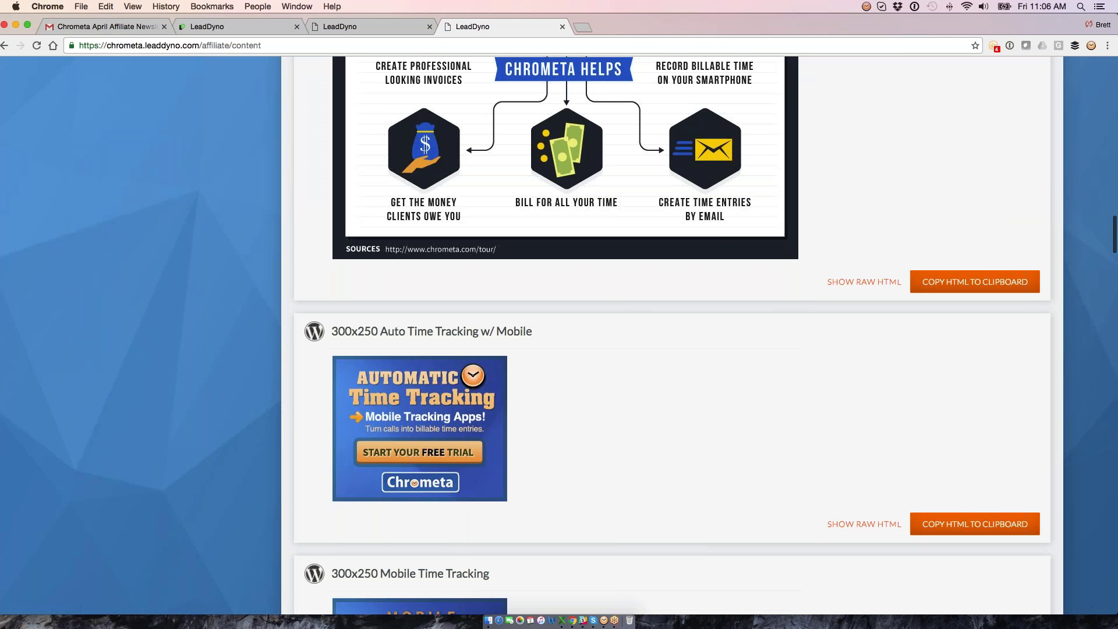
click(856, 284)
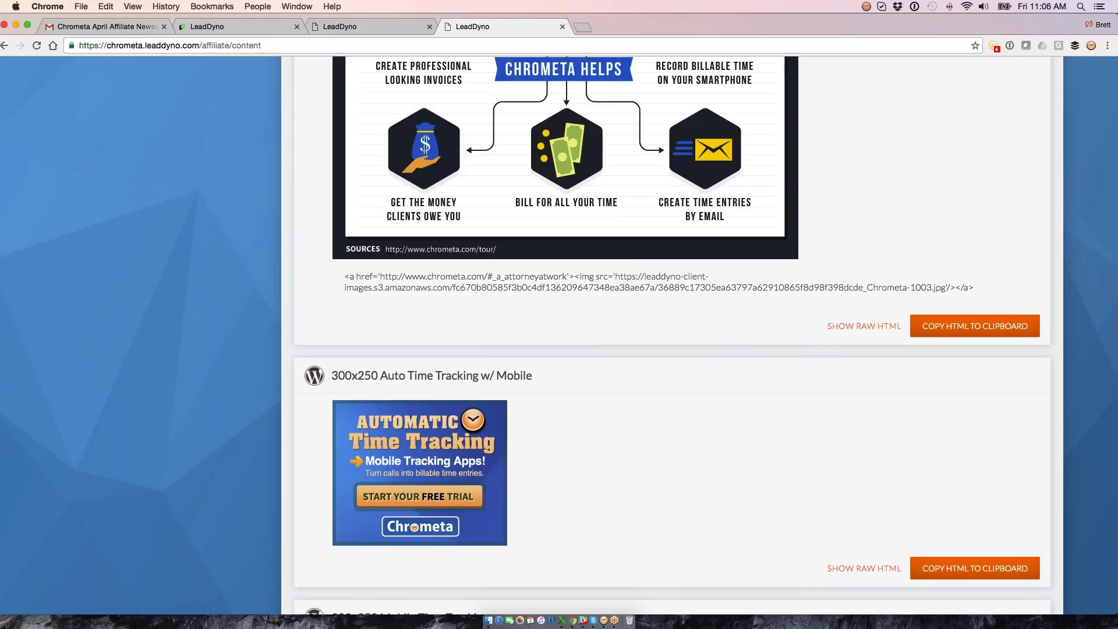
scroll(565, 187, up, 2)
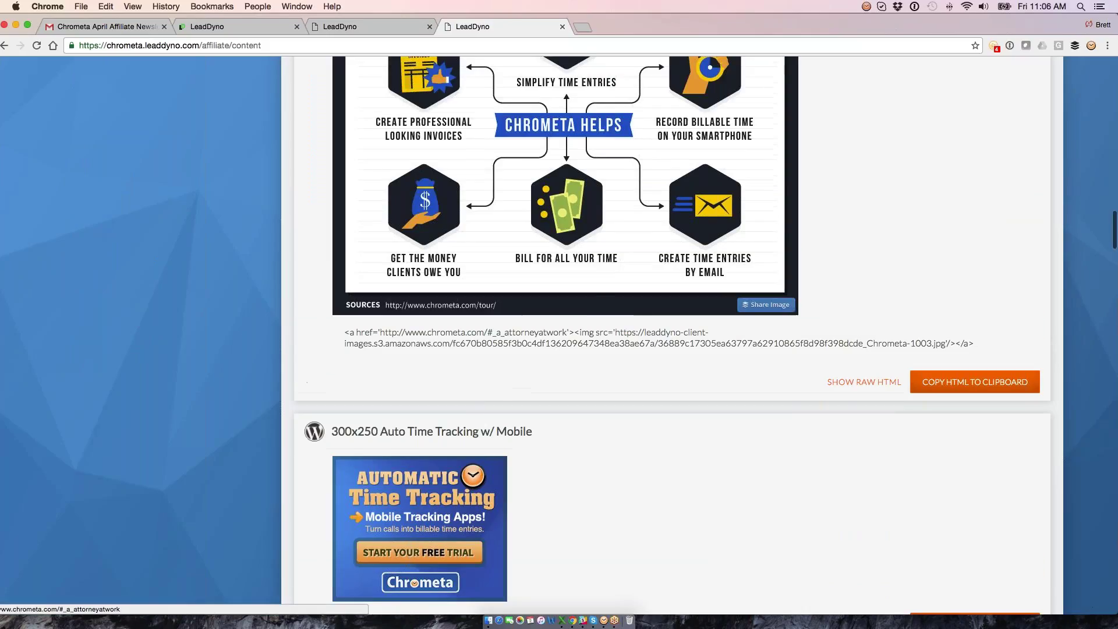
scroll(763, 465, down, 3)
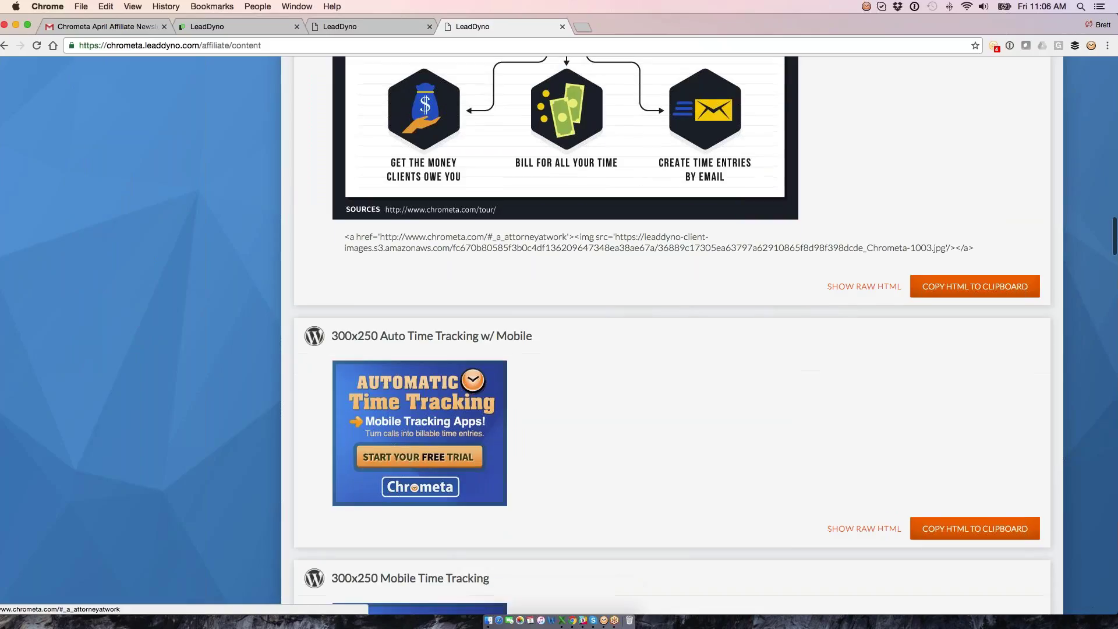
scroll(763, 466, down, 1)
scroll(763, 466, down, 4)
scroll(763, 462, down, 3)
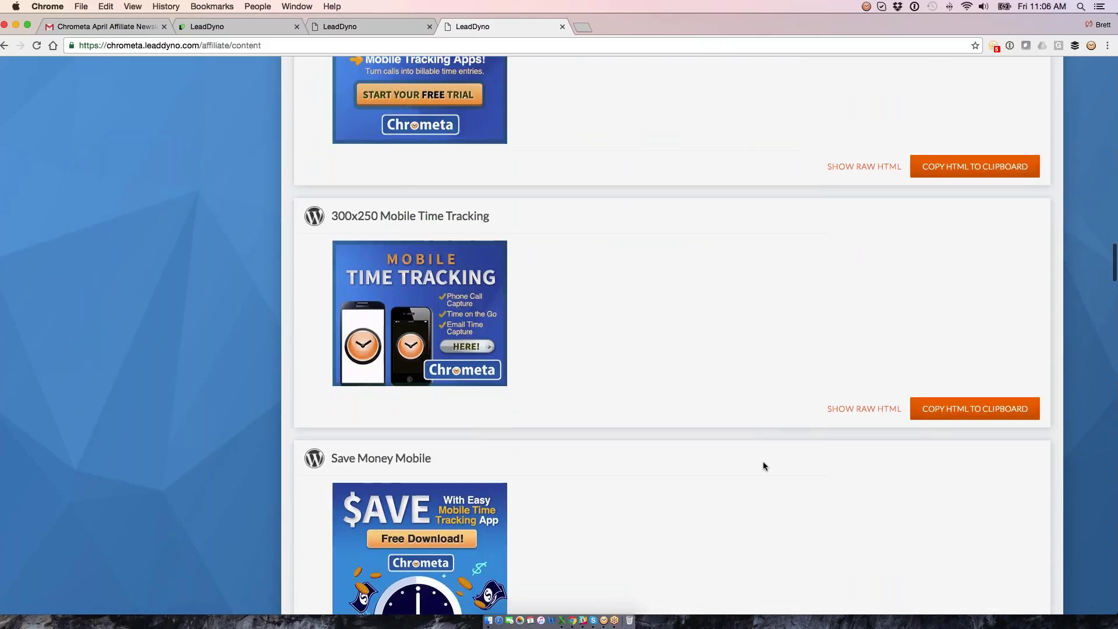
scroll(763, 462, up, 3)
scroll(763, 464, down, 10)
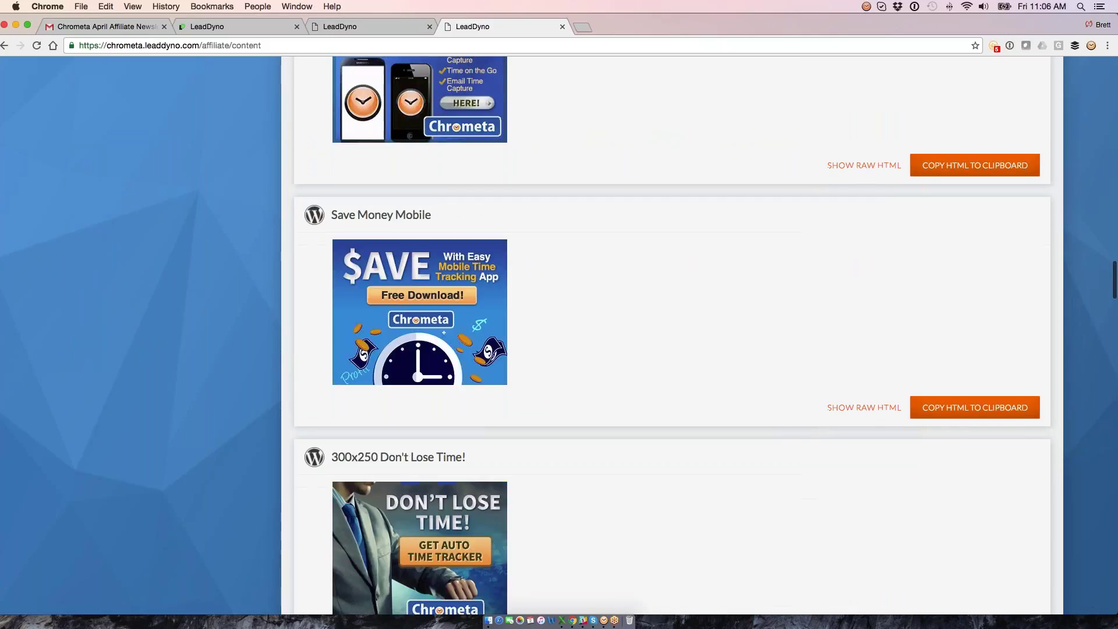
- Show the Save Money Mobile banner's raw HTML, then go to the Newsletters archive
click(864, 404)
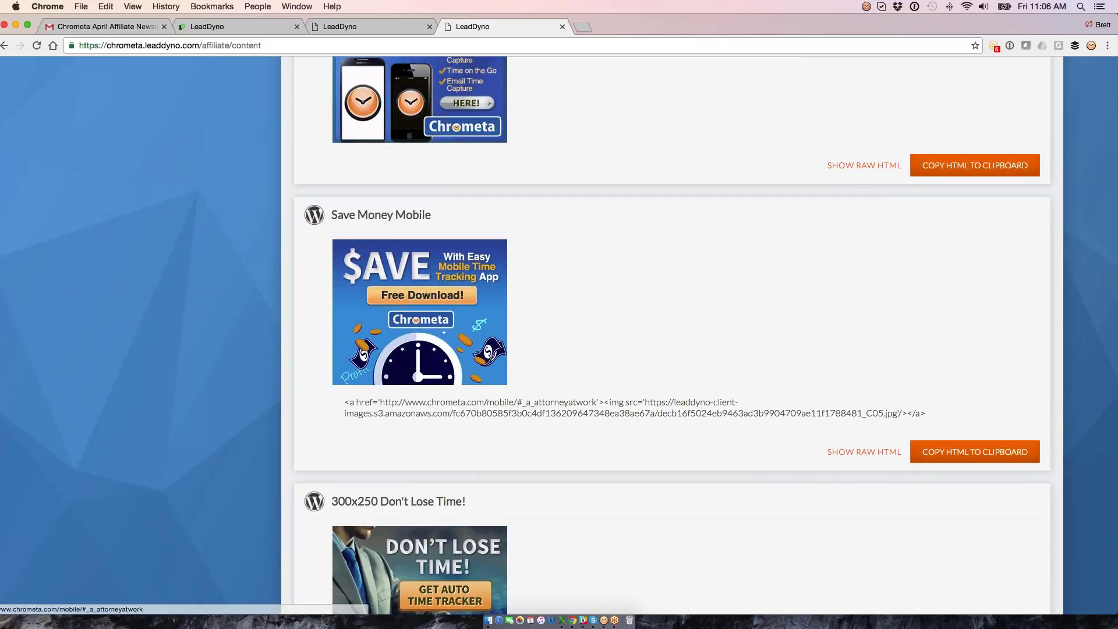
scroll(762, 464, down, 20)
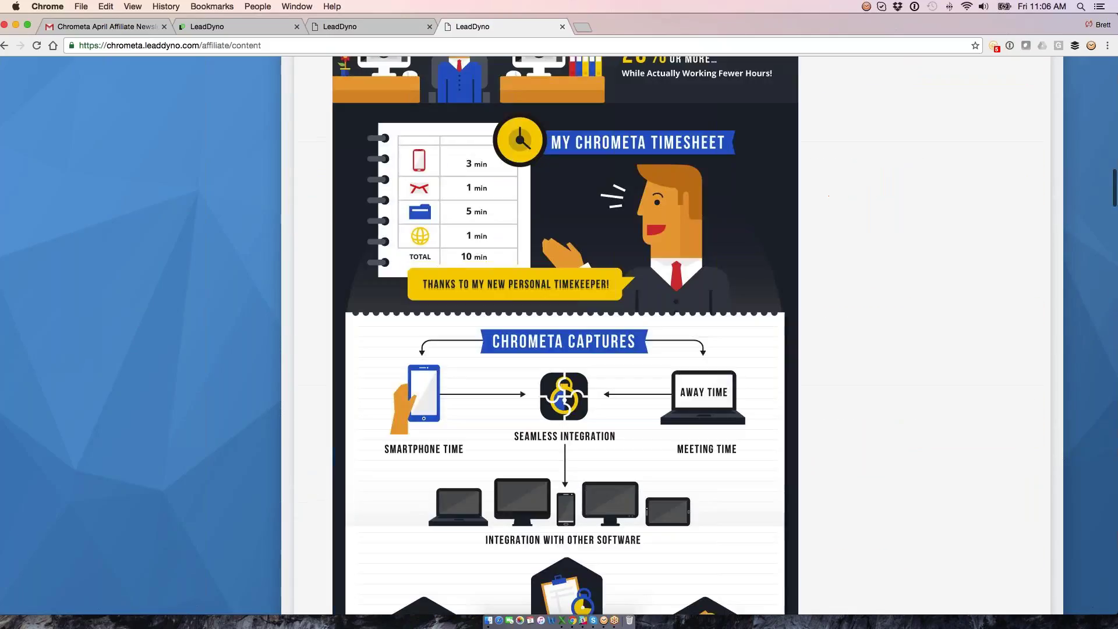
scroll(697, 335, up, 20)
scroll(106, 291, down, 1)
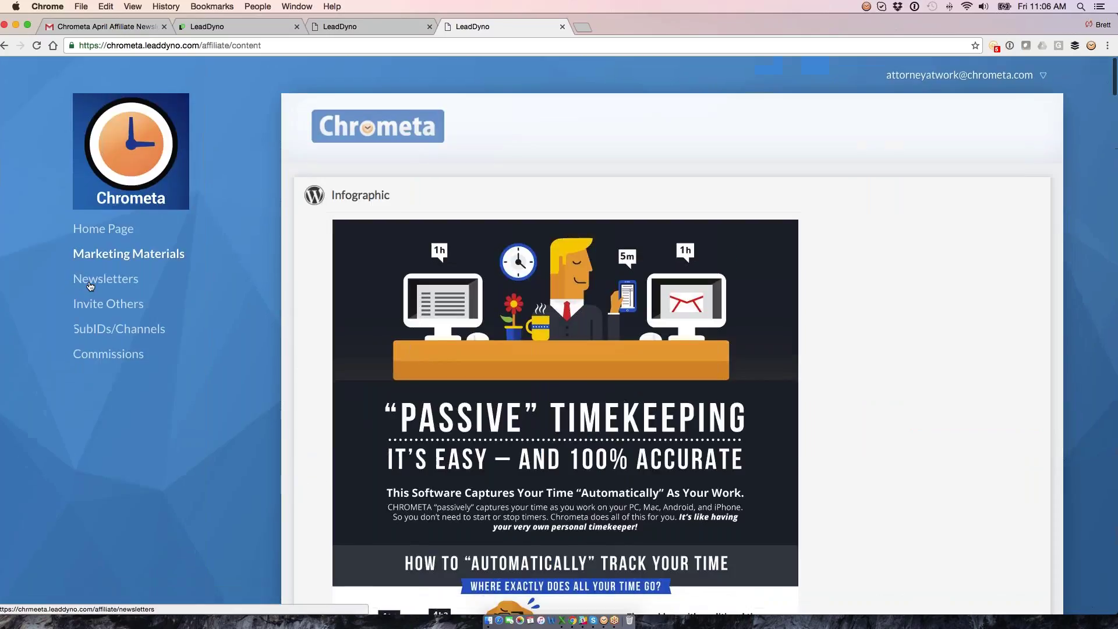
click(106, 277)
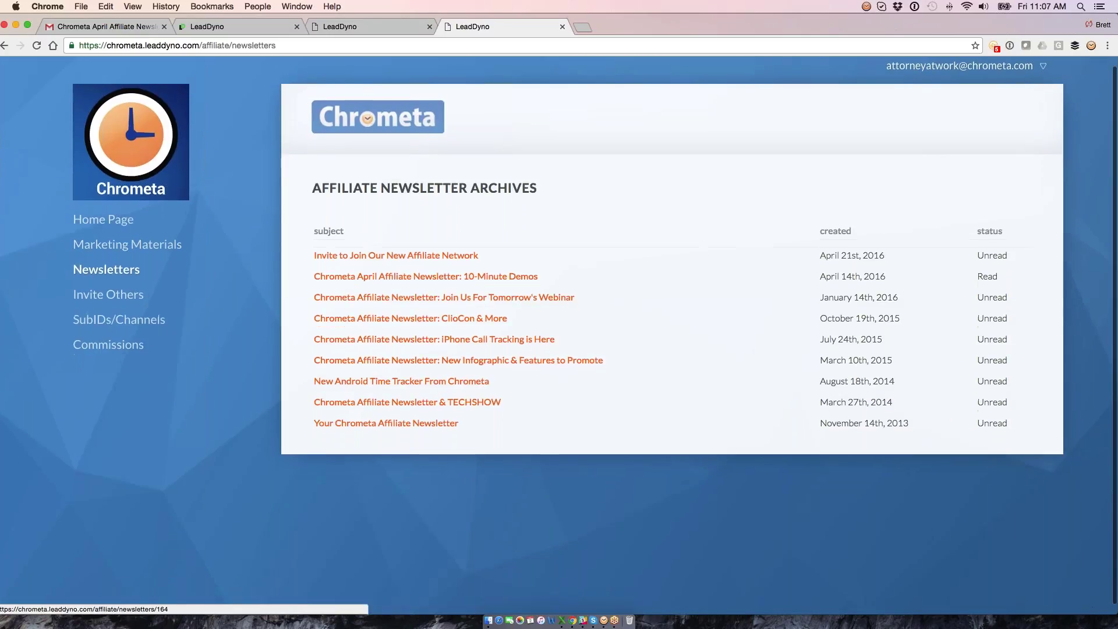
- In Gmail, read the April 2016 Chrometa newsletter's PayPal payout notice and share-your-link buttons
click(115, 27)
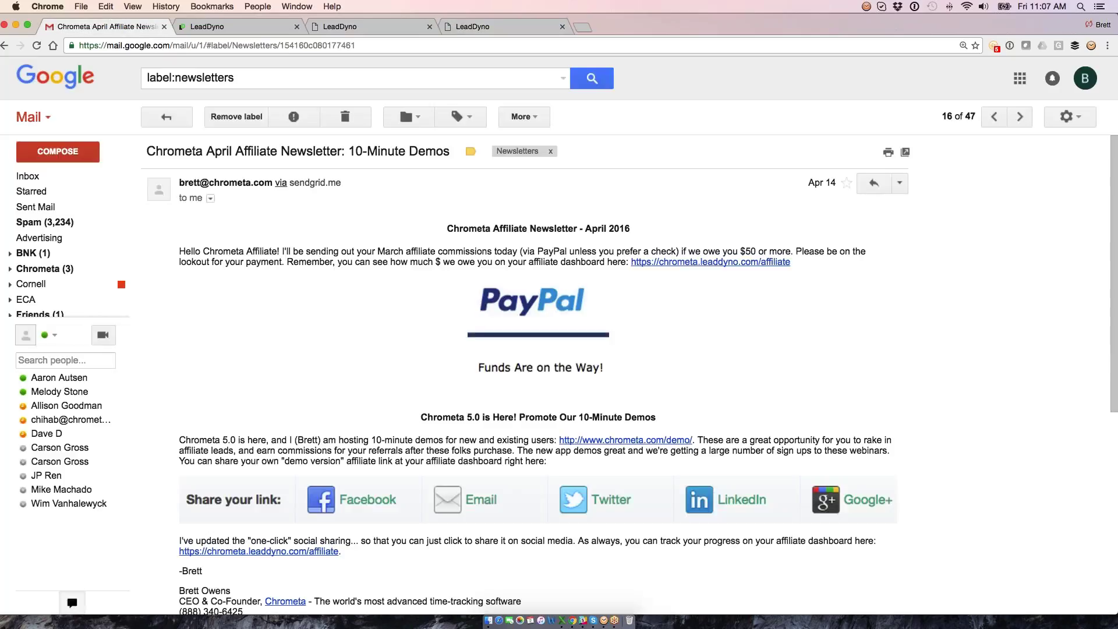
scroll(538, 372, down, 3)
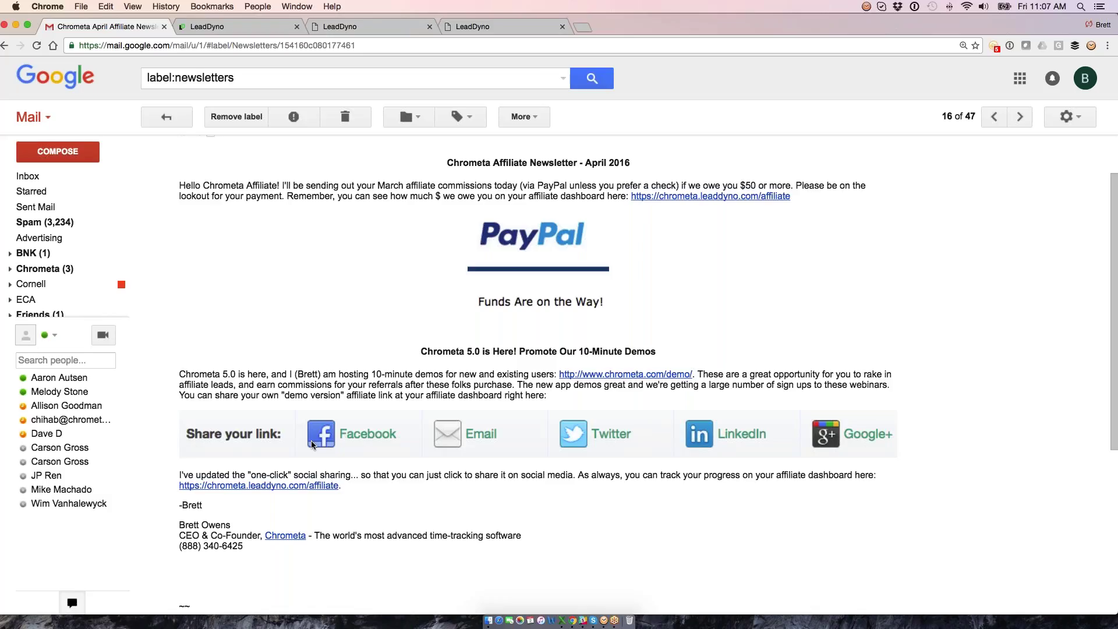
scroll(313, 446, down, 1)
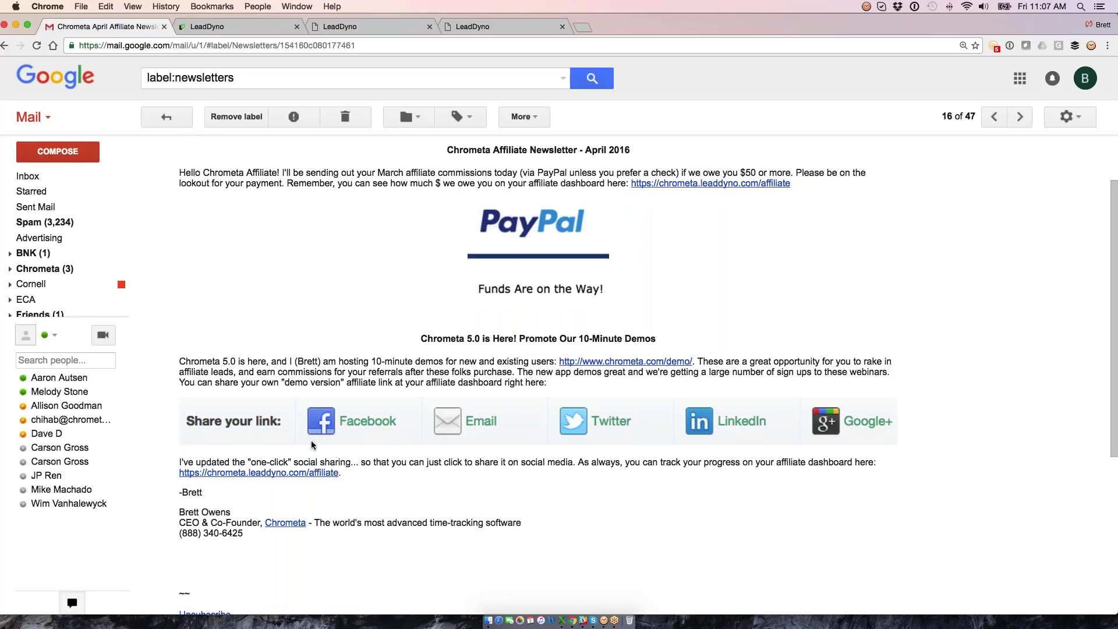
scroll(313, 445, down, 1)
scroll(536, 372, up, 3)
scroll(536, 373, down, 2)
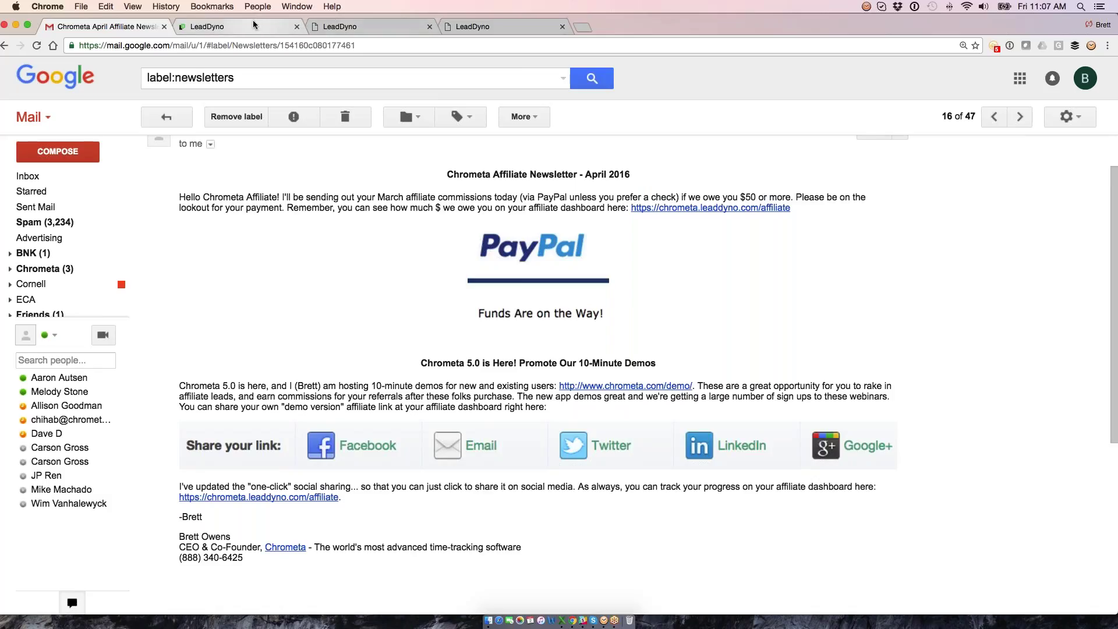
- Return to the affiliate site, view Invite Others, then show SubIDs/Channels with October Campaign stats
click(353, 30)
key(ctrl+Tab)
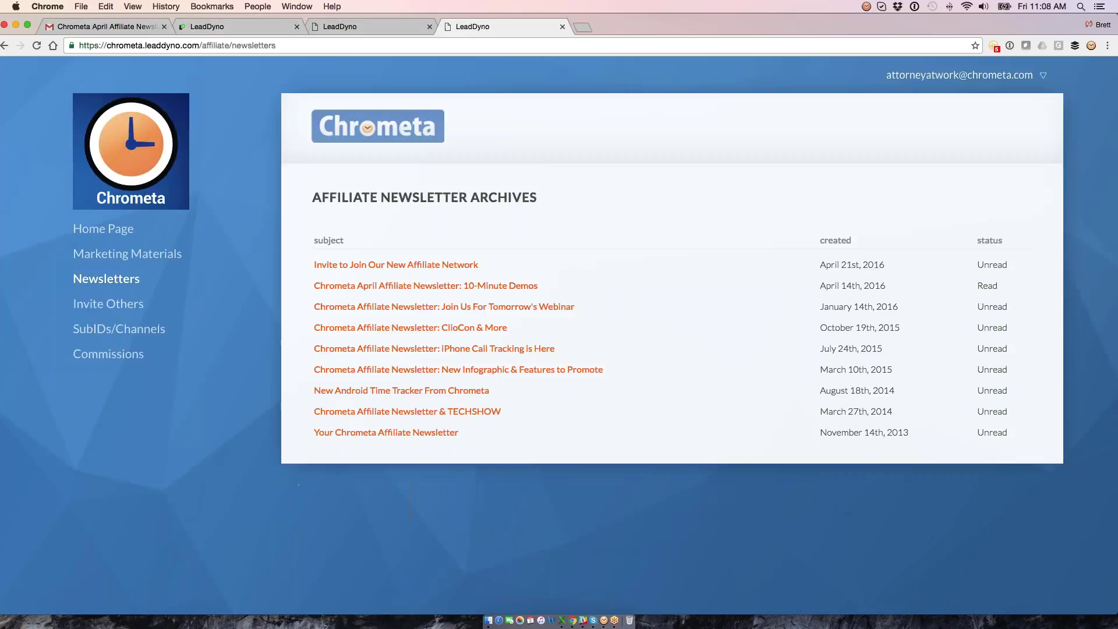
click(116, 305)
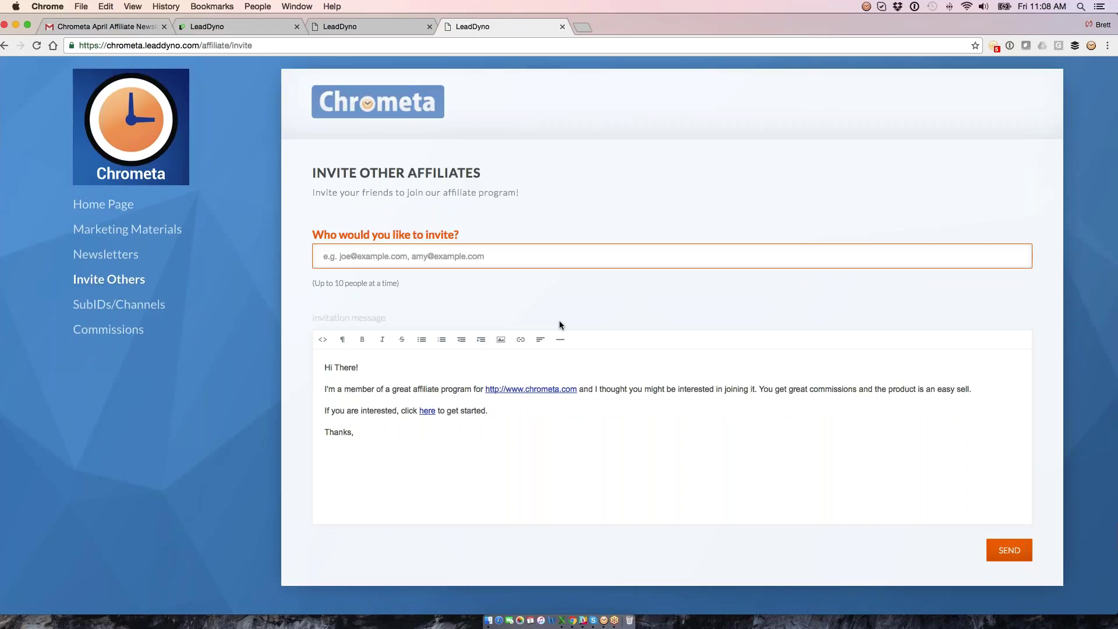
click(118, 304)
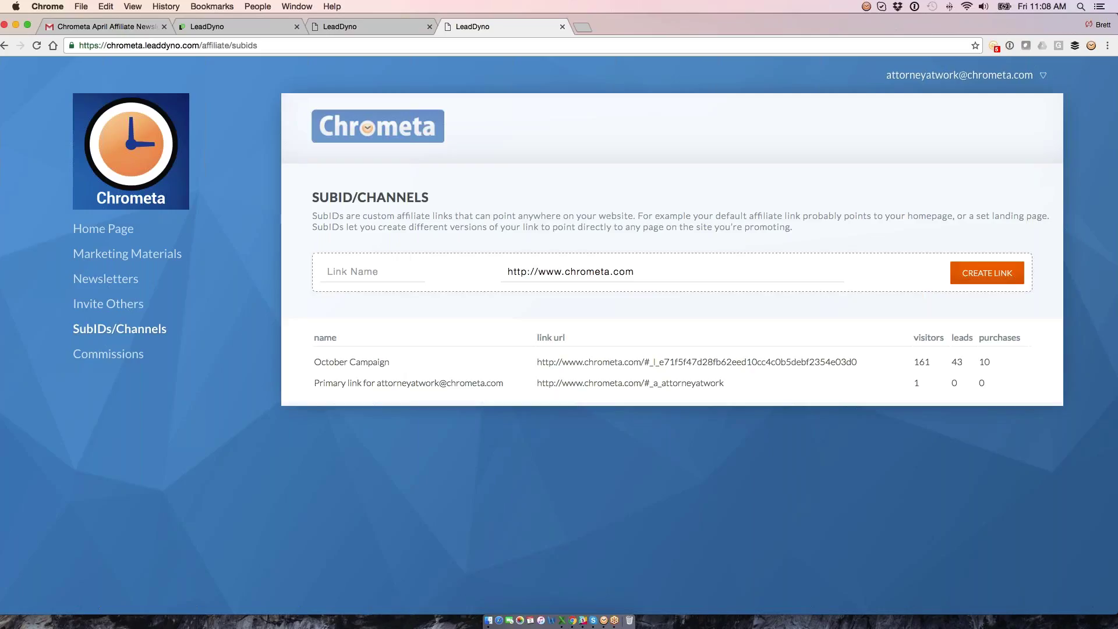
- Open the admin's affiliate website customization settings and scroll through them
click(216, 26)
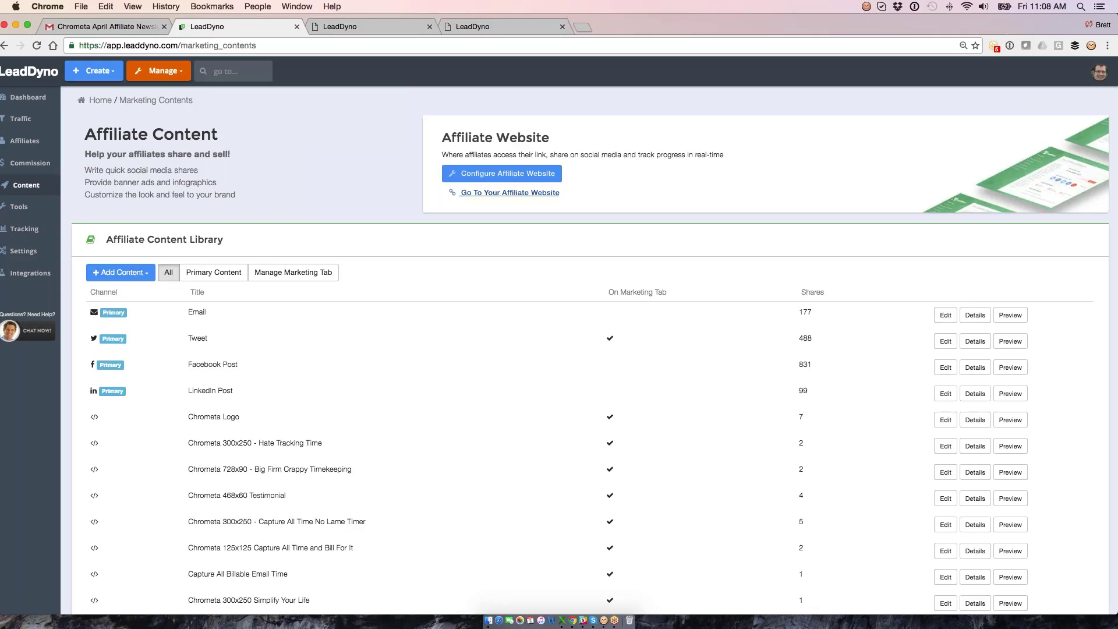
click(502, 173)
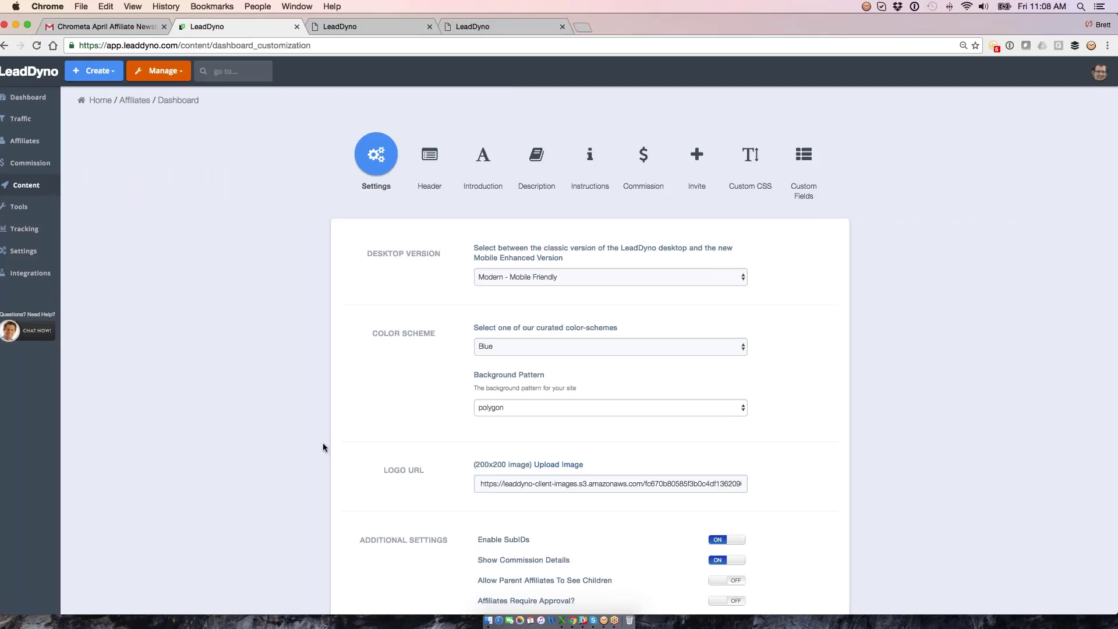
scroll(323, 447, down, 1)
scroll(323, 442, down, 3)
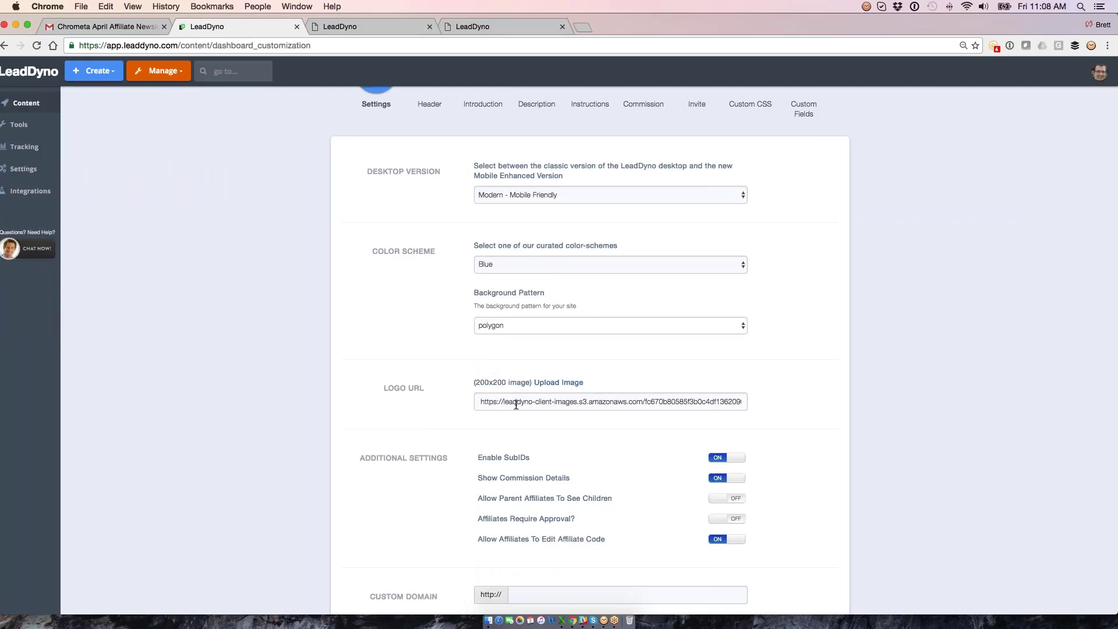
scroll(516, 404, down, 2)
scroll(515, 419, down, 1)
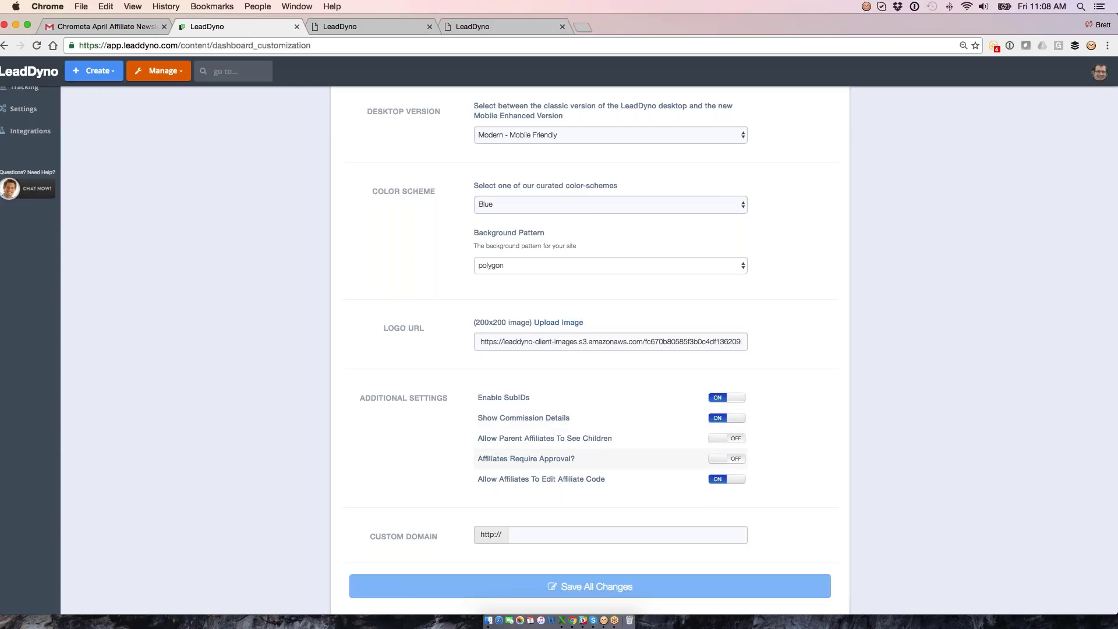
- Toggle the new-affiliate approval requirement on and off, leave it off, and show the custom domain field
click(736, 461)
click(735, 462)
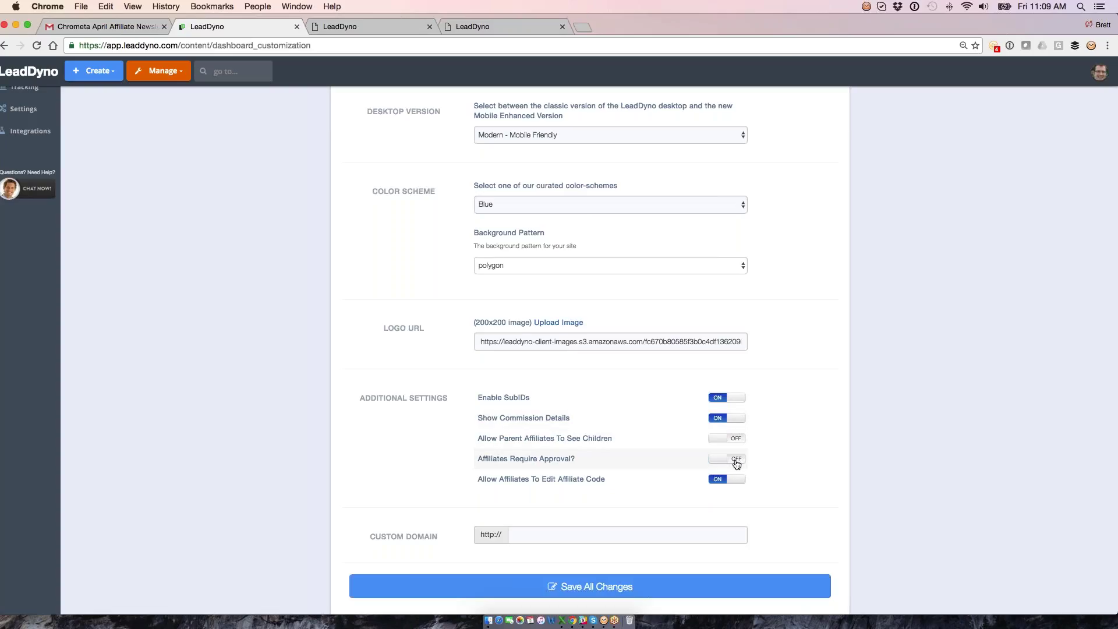
click(736, 462)
click(744, 463)
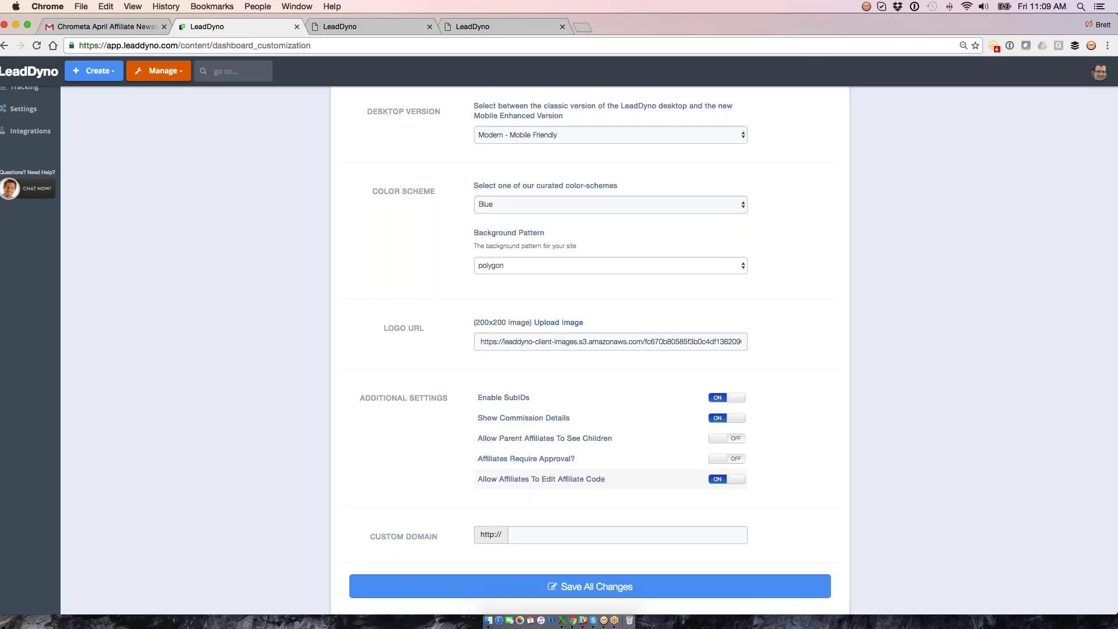
scroll(744, 464, down, 1)
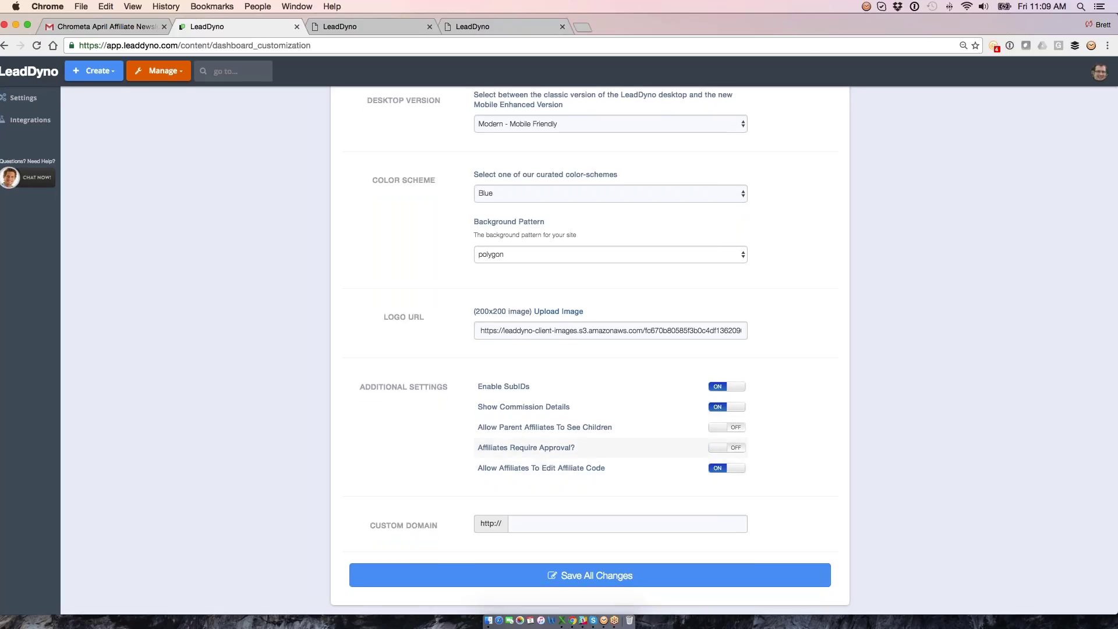
scroll(588, 350, up, 1)
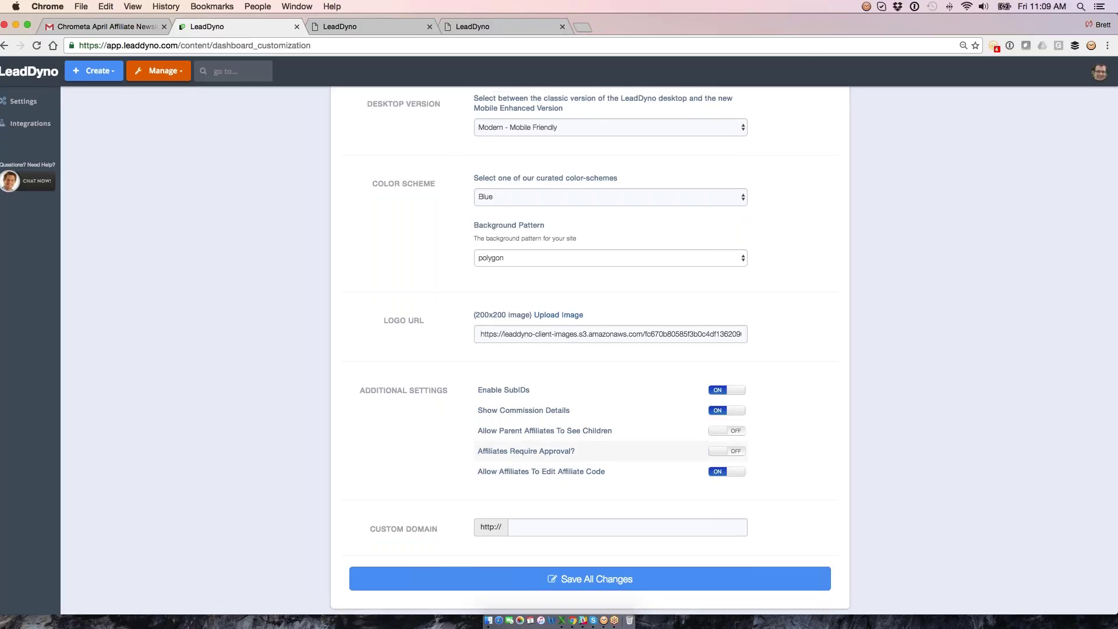
scroll(588, 349, down, 1)
click(514, 527)
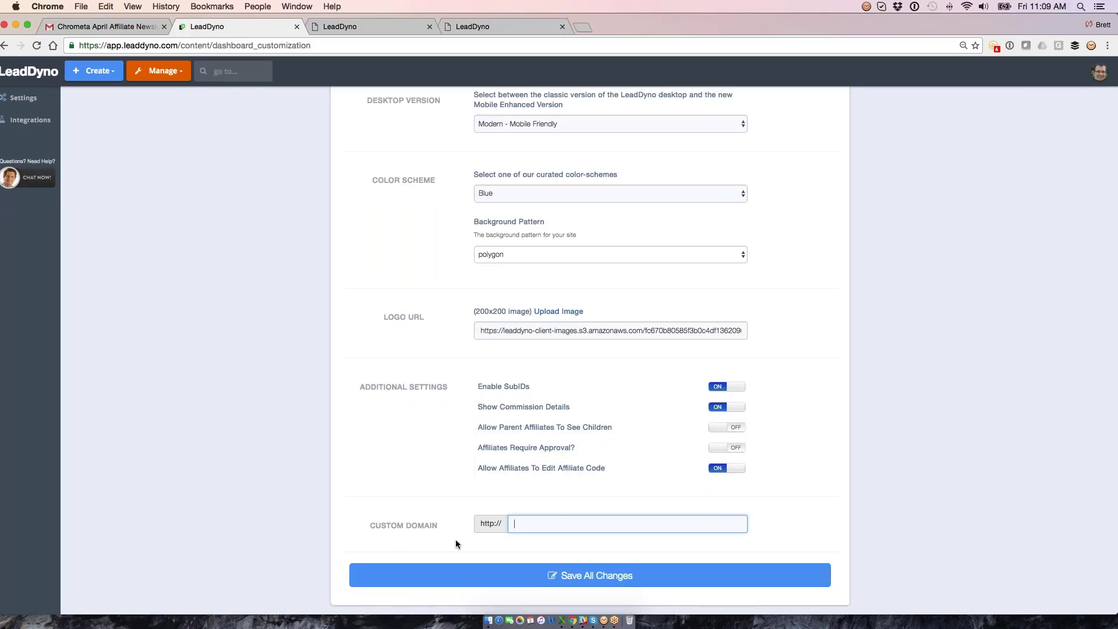
scroll(400, 540, up, 5)
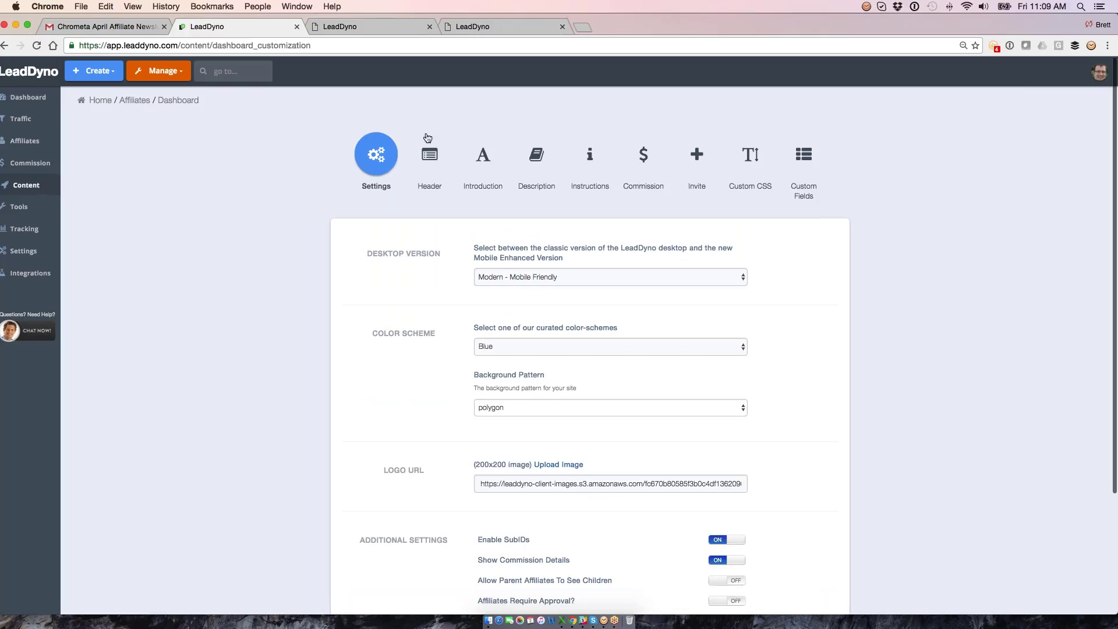
- Show the custom header and introduction content settings, including image insertion and HTML source view
click(428, 155)
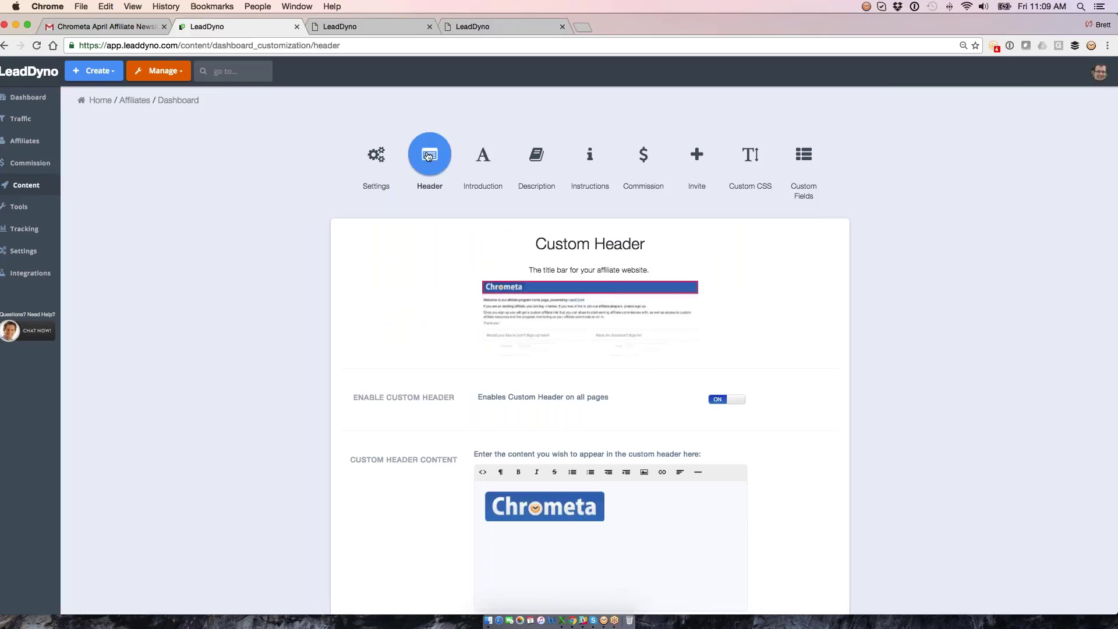
scroll(428, 155, down, 1)
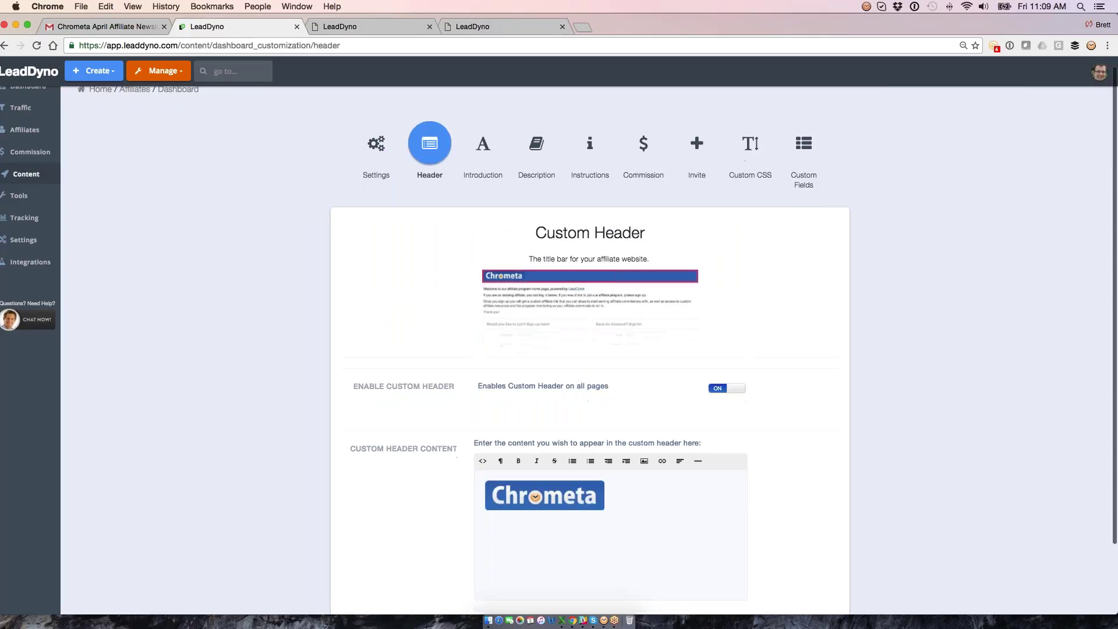
scroll(559, 349, down, 3)
scroll(558, 350, up, 4)
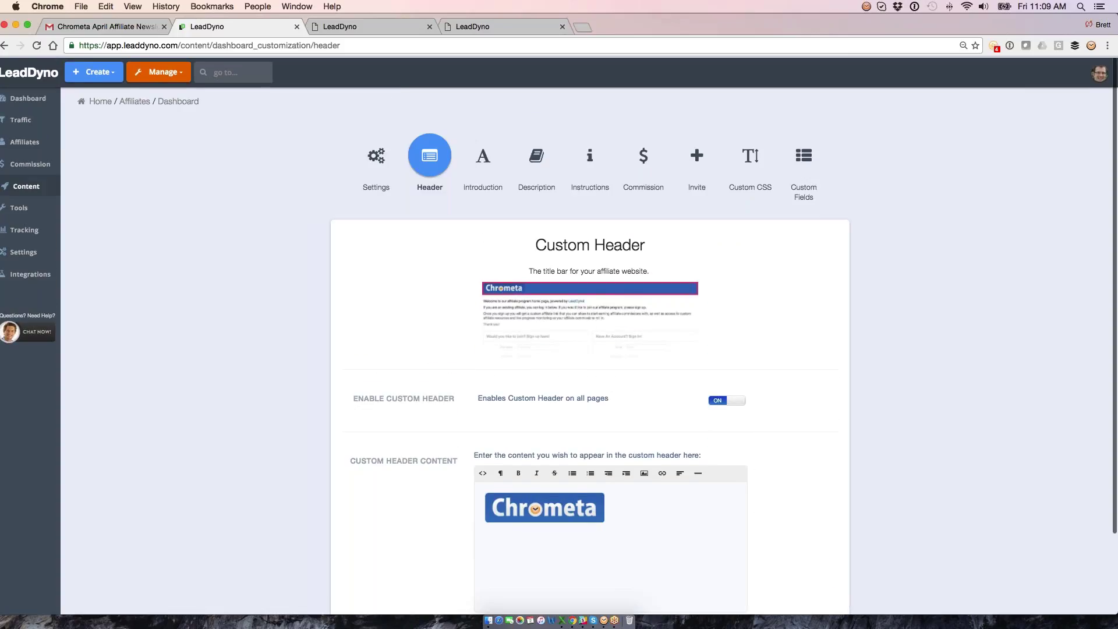
click(481, 169)
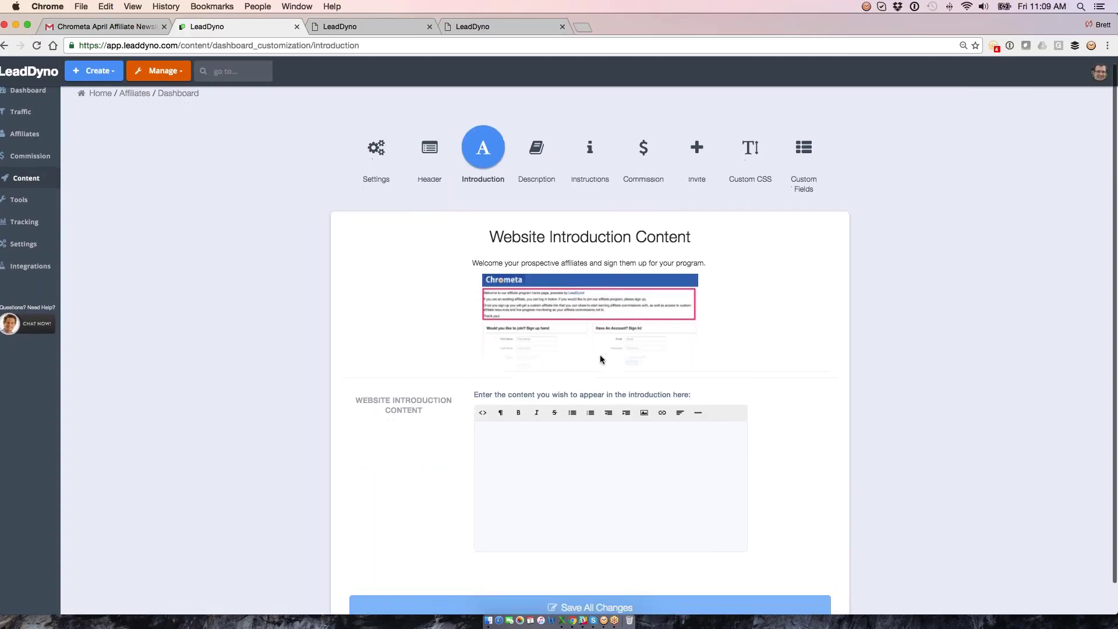
click(644, 412)
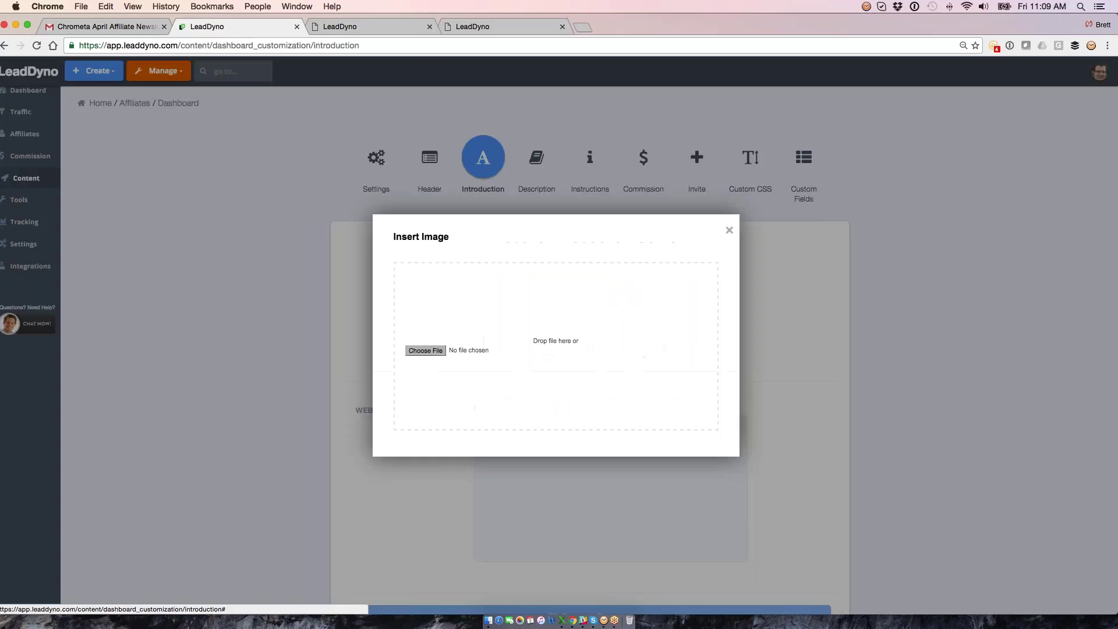
click(728, 230)
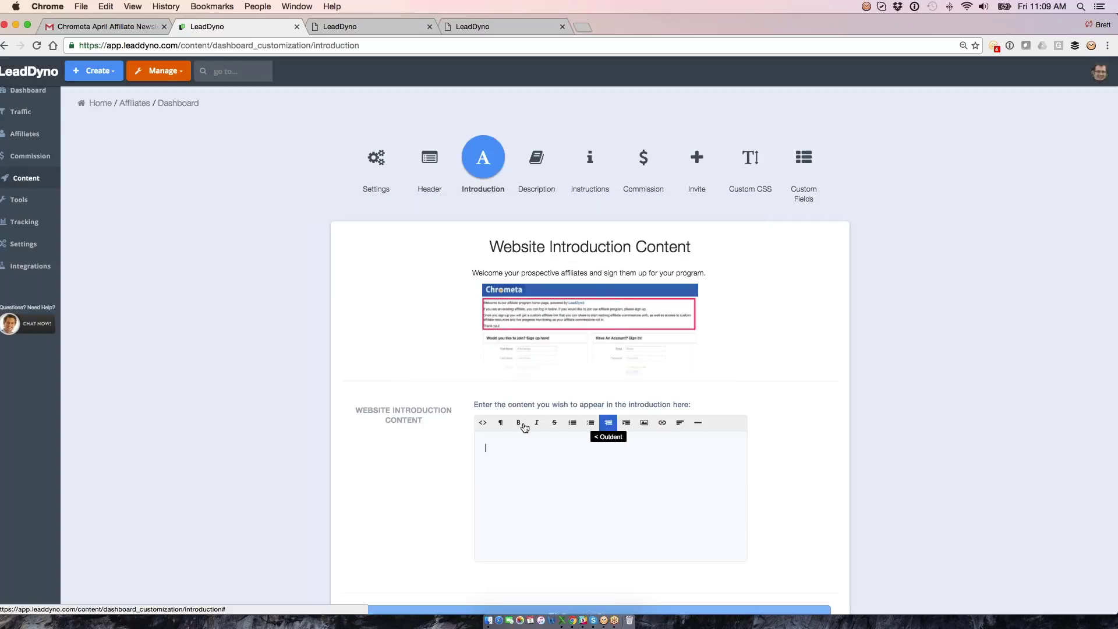
click(482, 422)
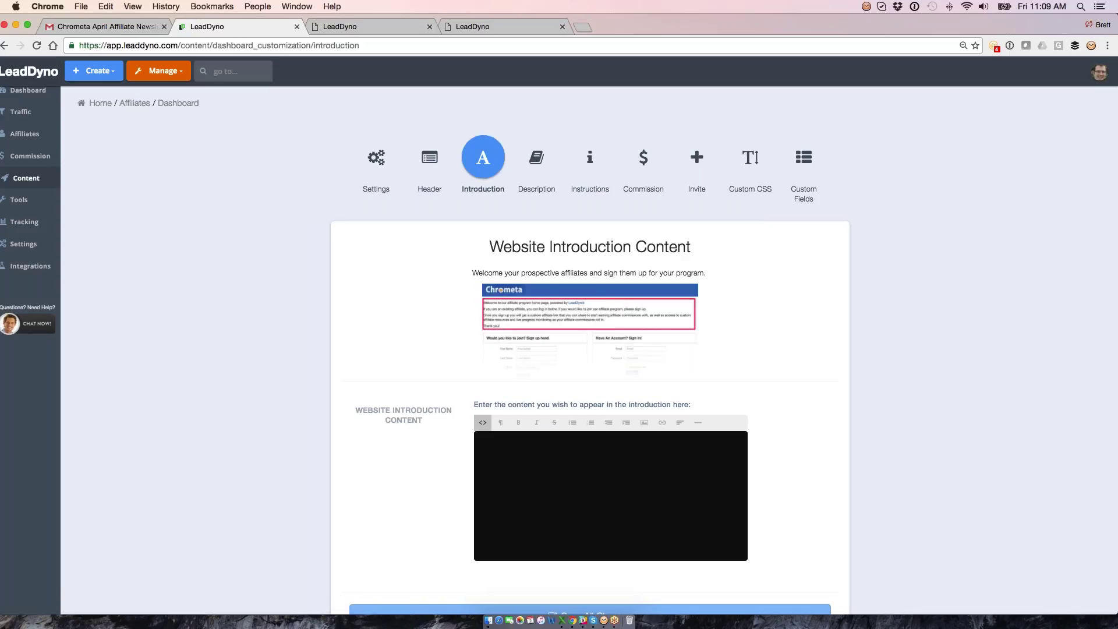
- Show the dashboard description, custom CSS and custom affiliate fields settings, then return to the sign-up site
click(548, 174)
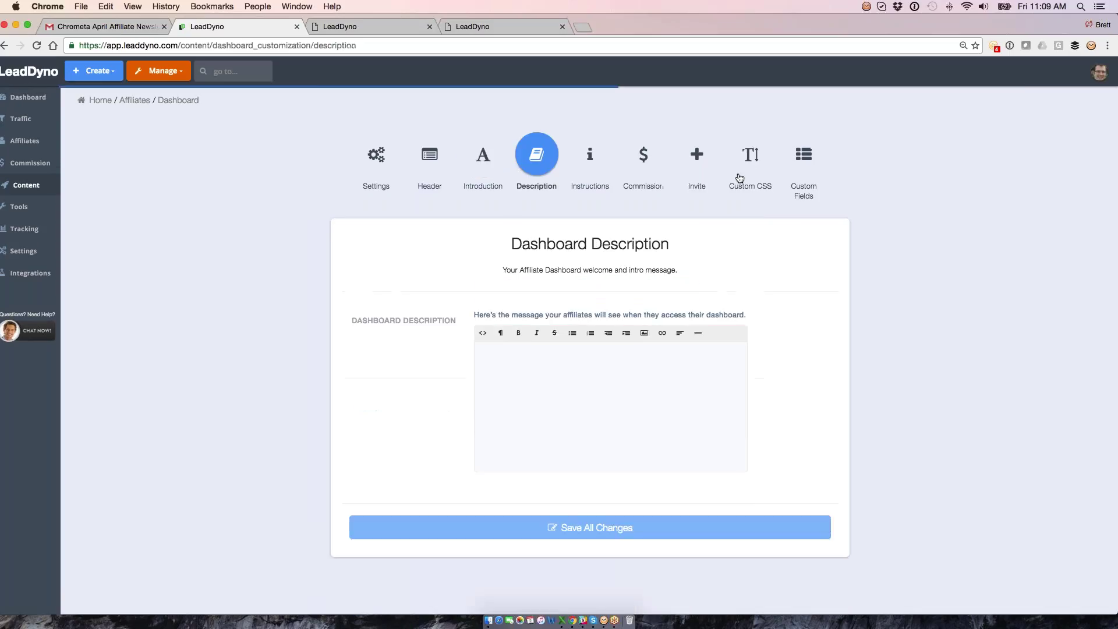
click(746, 166)
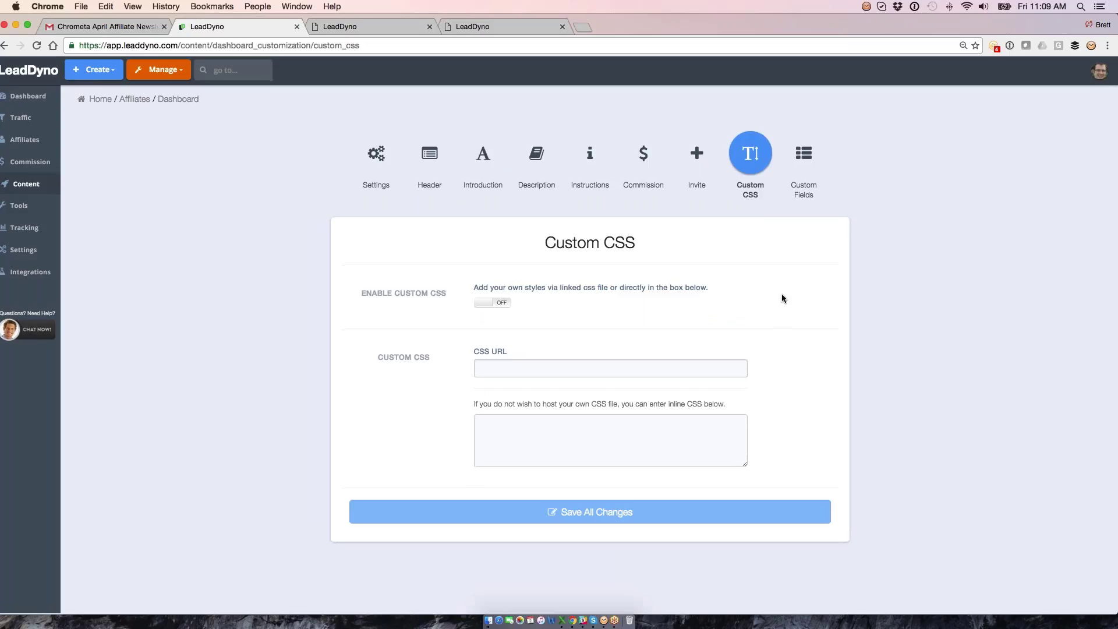
click(804, 153)
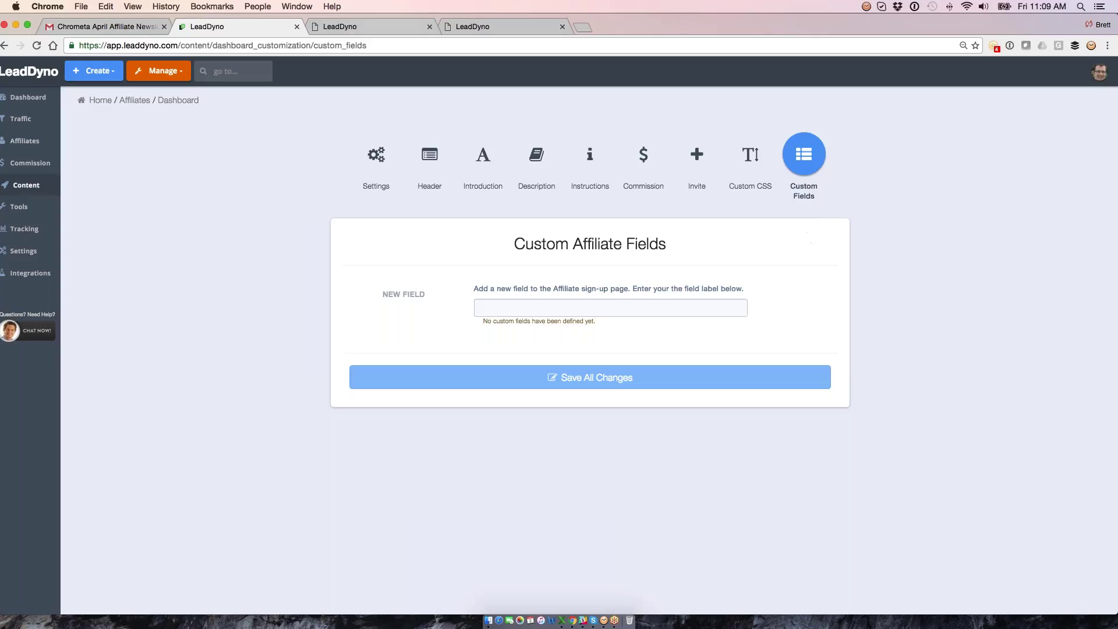
click(388, 26)
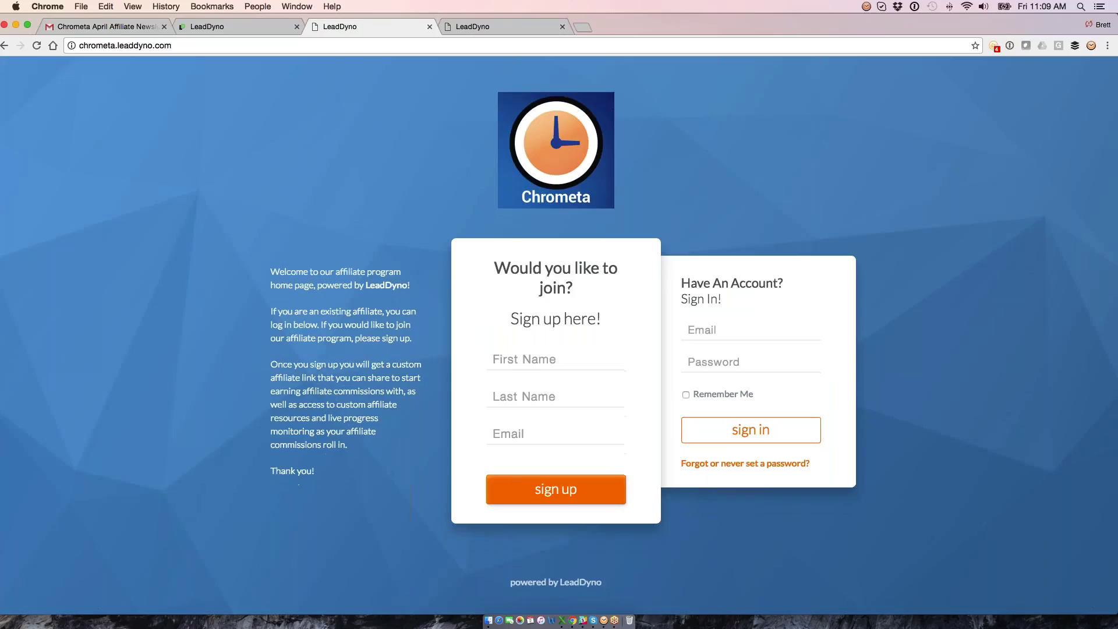
- In the admin content library, review the Facebook Post content and its body text
click(265, 28)
click(24, 186)
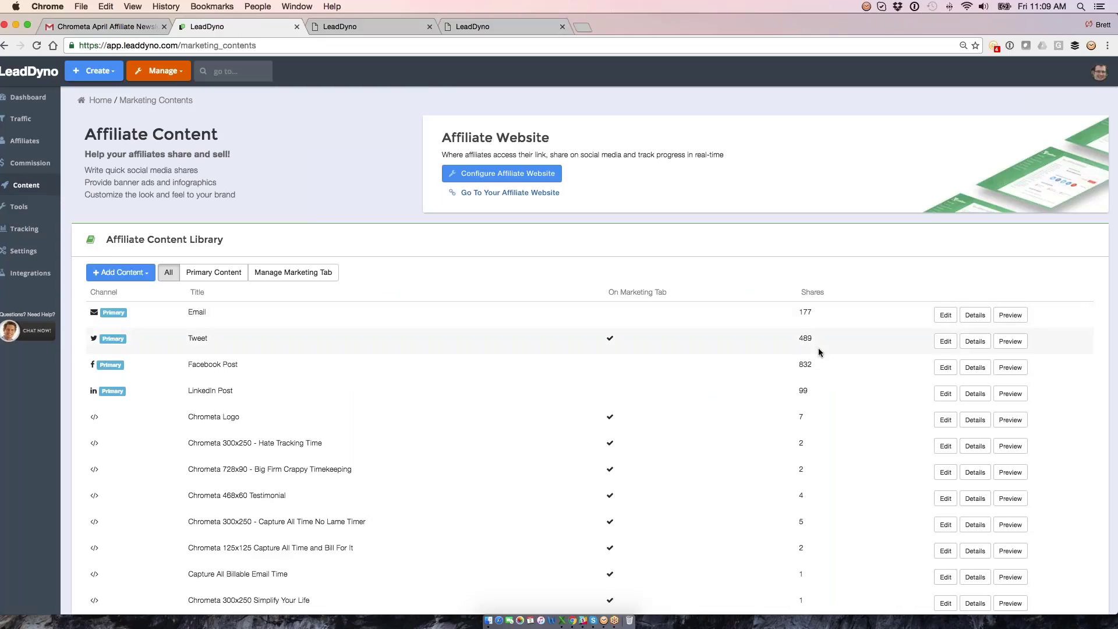
click(944, 367)
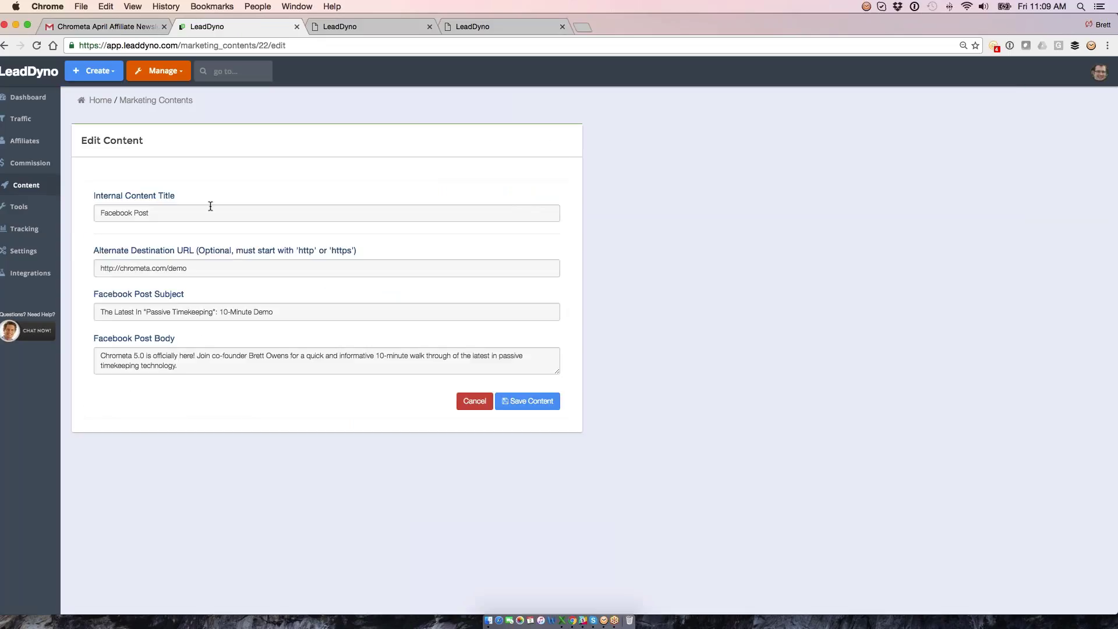
key(Tab)
key(super+a)
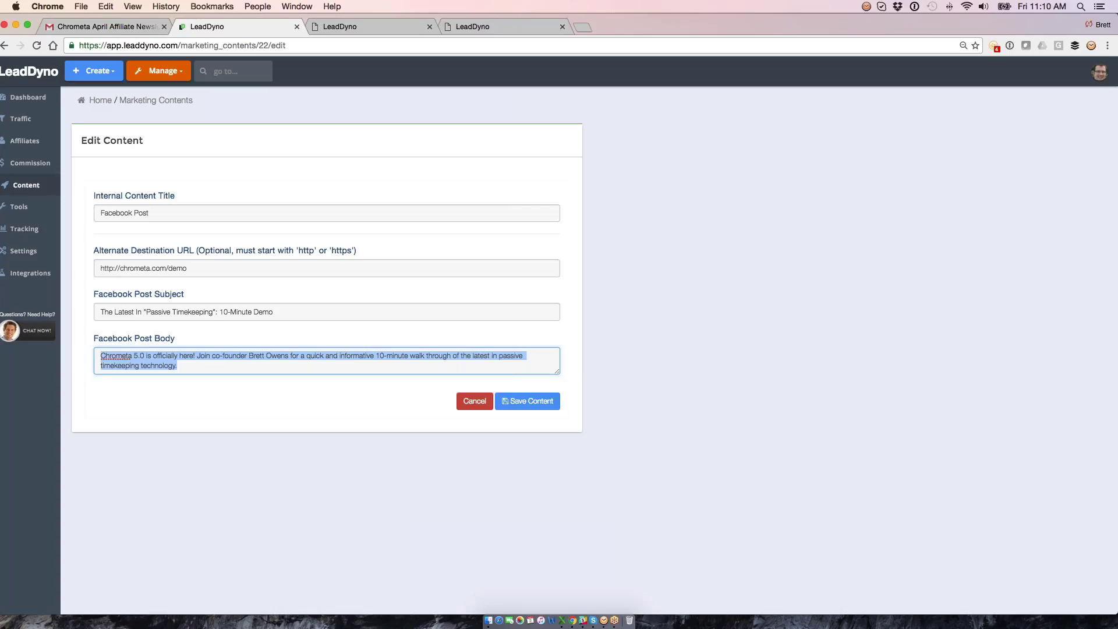
click(124, 298)
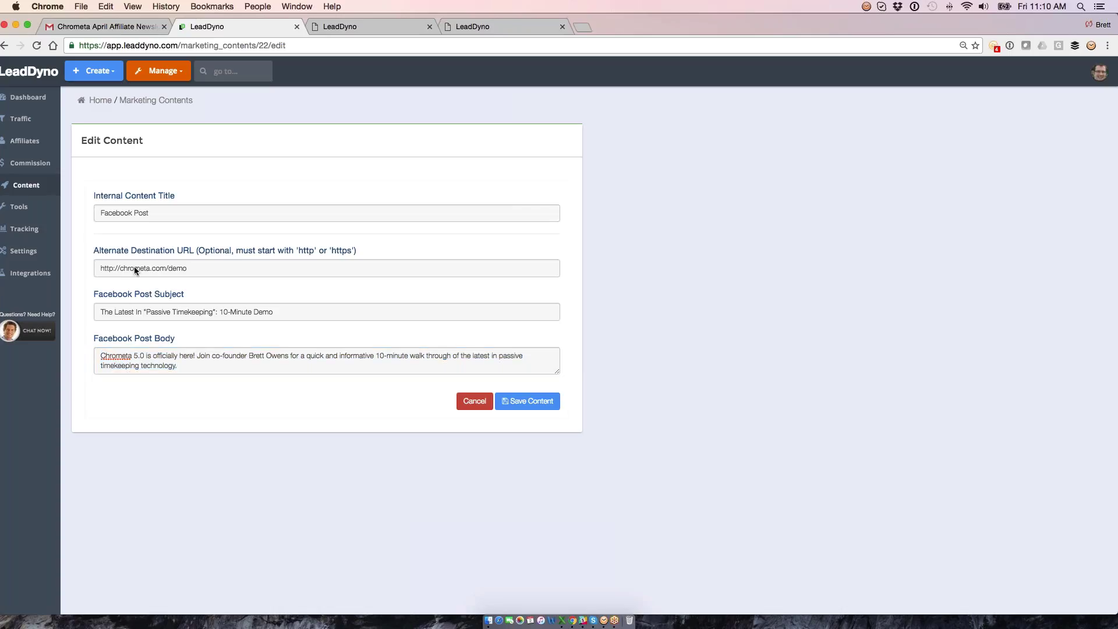
key(Return)
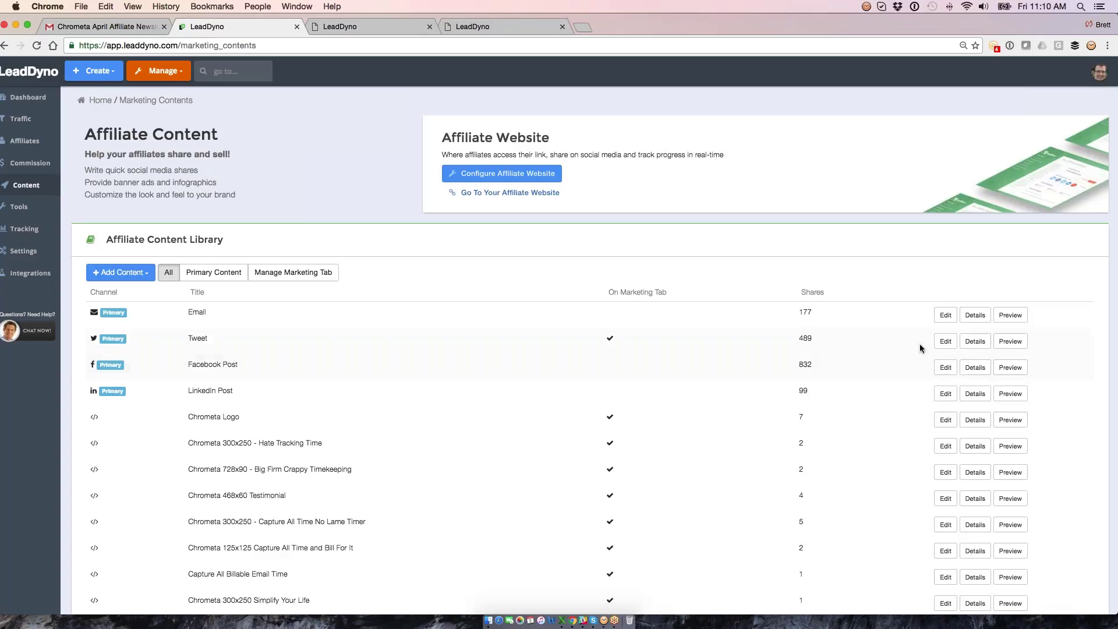
- Review the Tweet content and the Add Content options, then go to the Toolbox
click(944, 340)
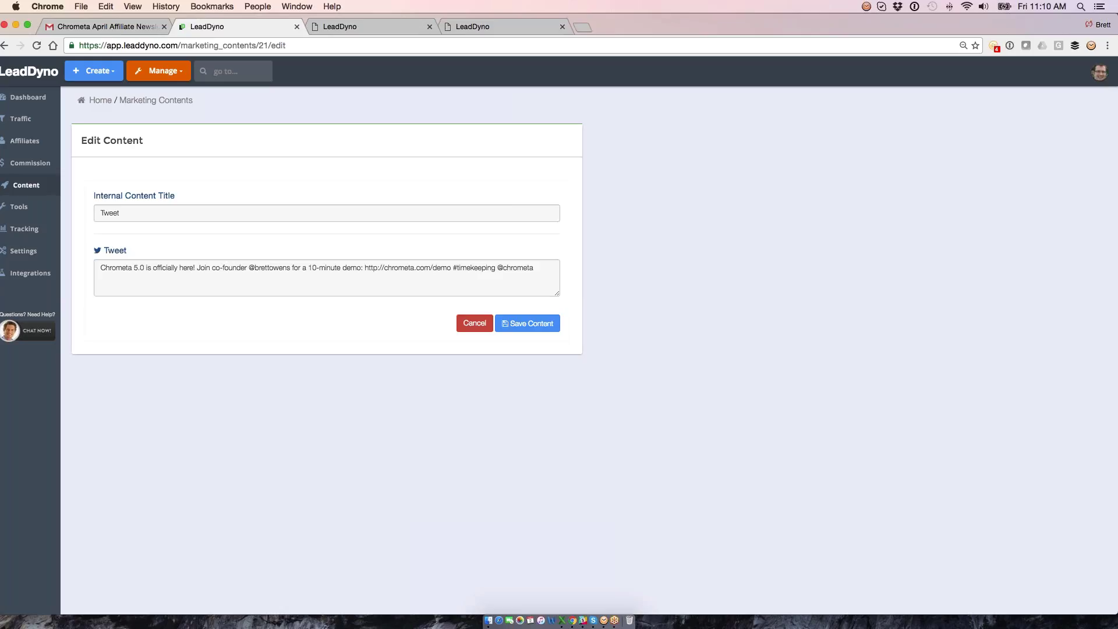
click(34, 185)
click(150, 273)
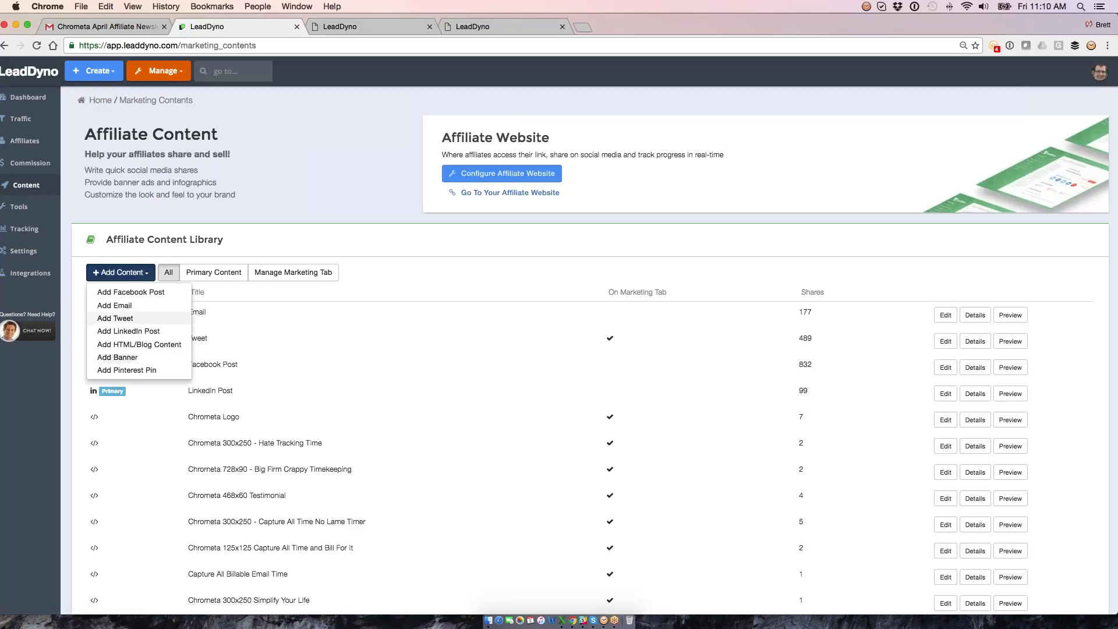
click(128, 331)
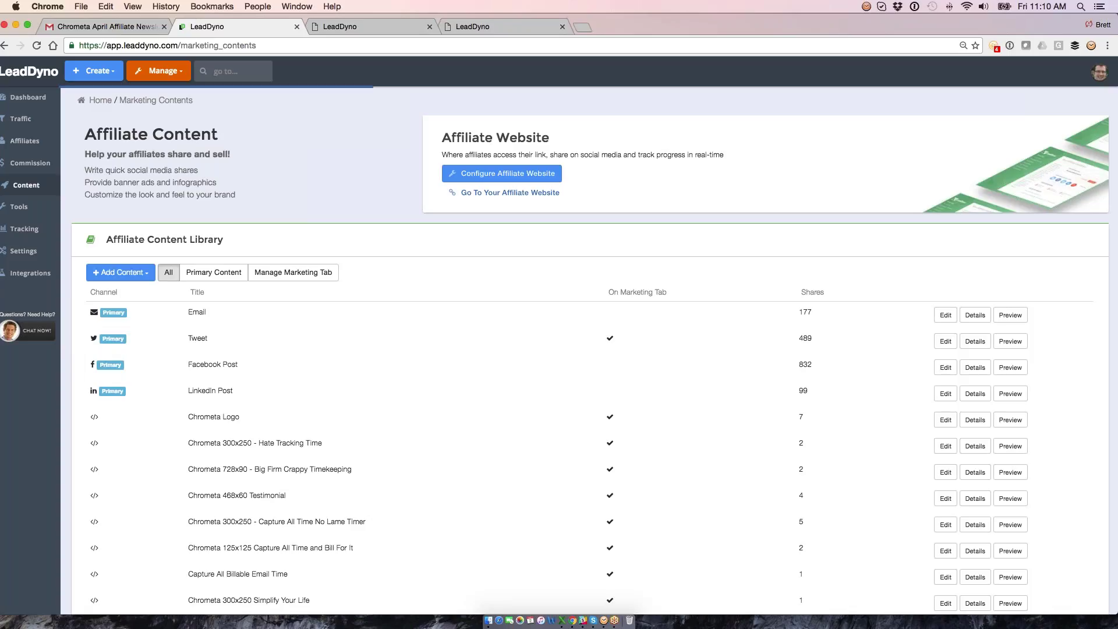
click(26, 210)
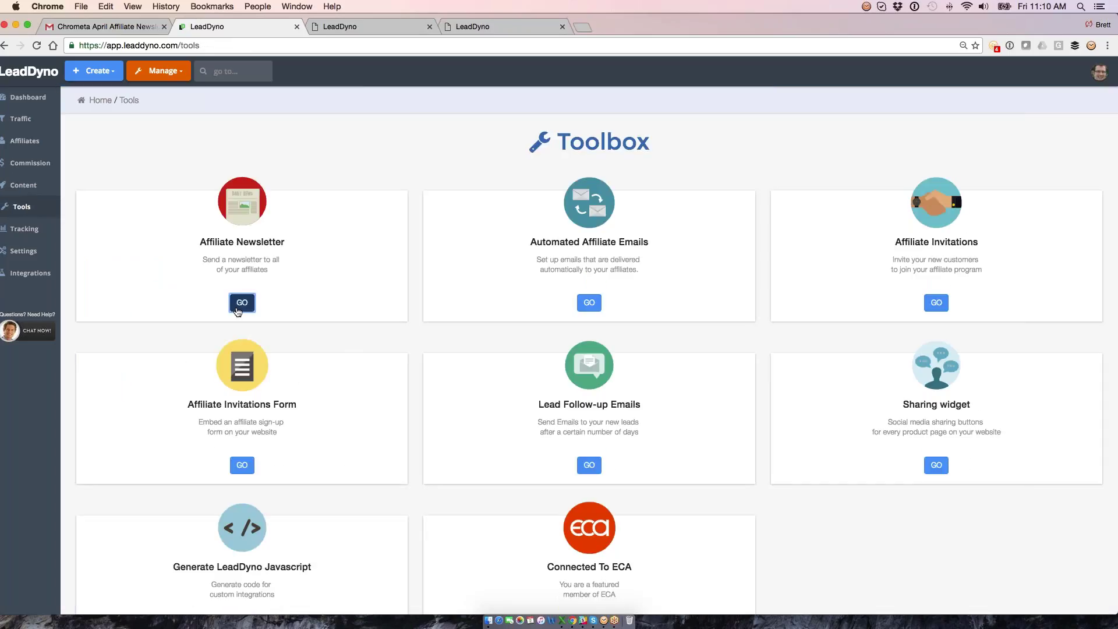
- Scroll through the April 14th newsletter in the Affiliate Newsletter editor, then open Automated Affiliate Emails
click(240, 301)
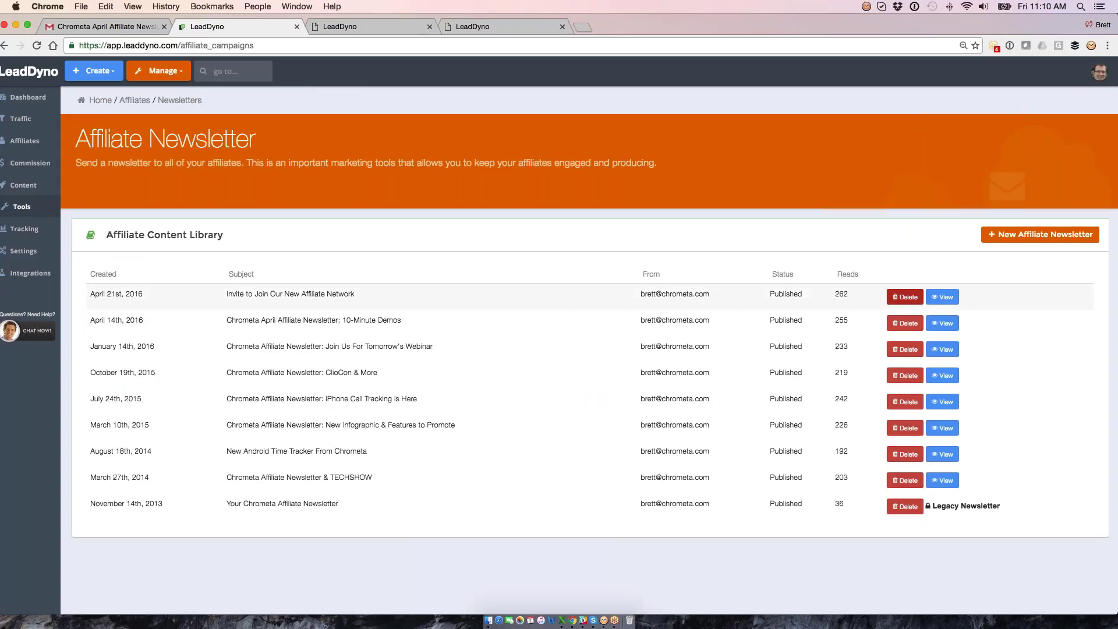
click(941, 324)
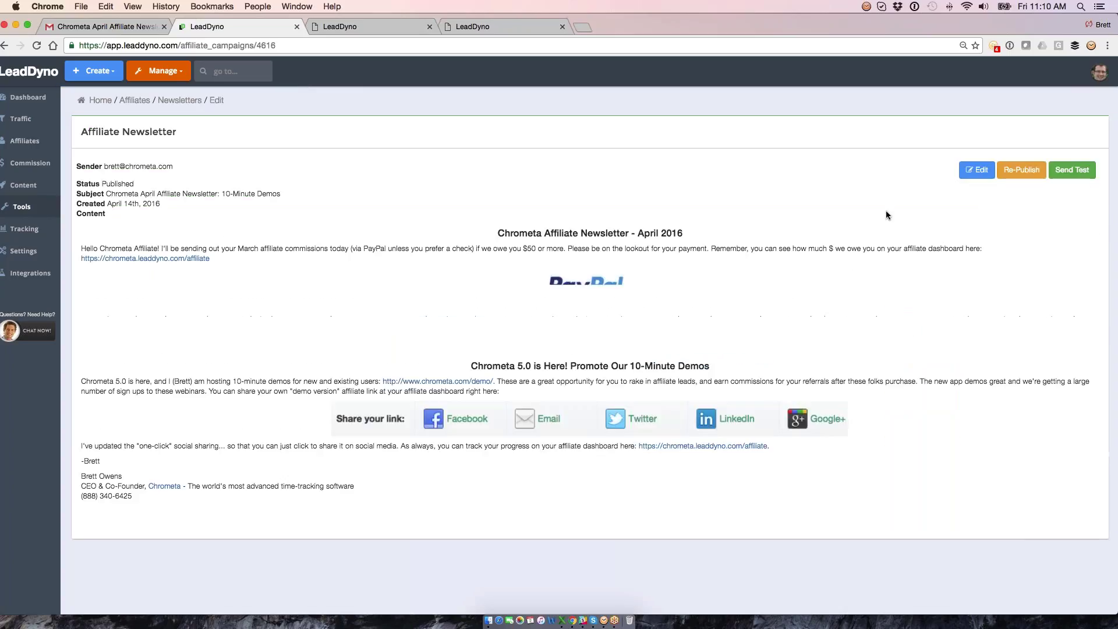
click(976, 170)
scroll(797, 428, down, 5)
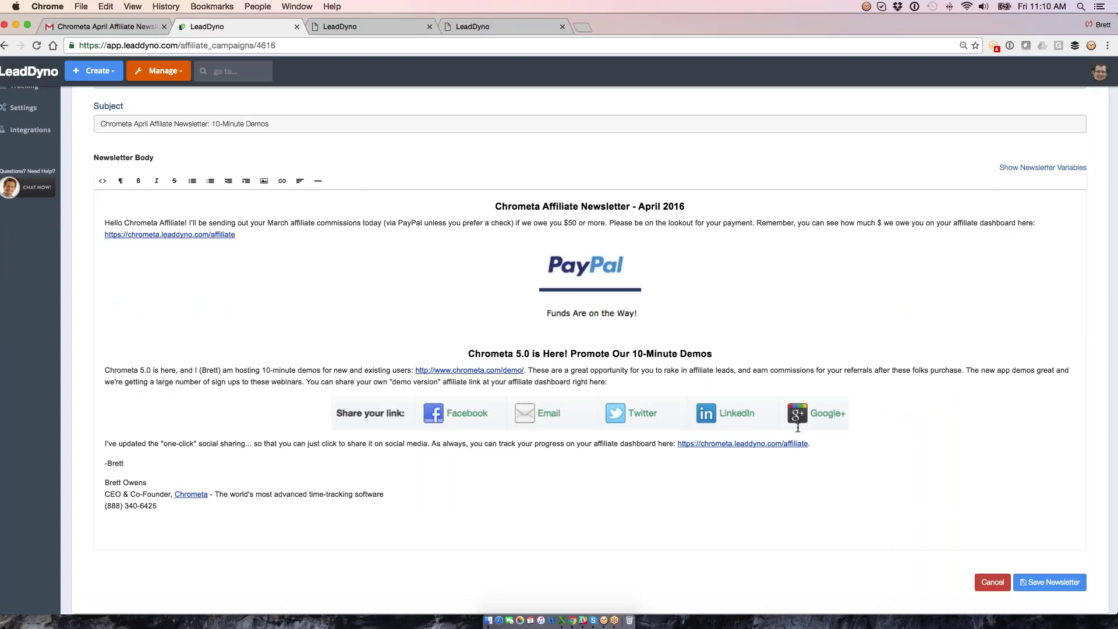
scroll(798, 428, up, 1)
scroll(798, 427, up, 5)
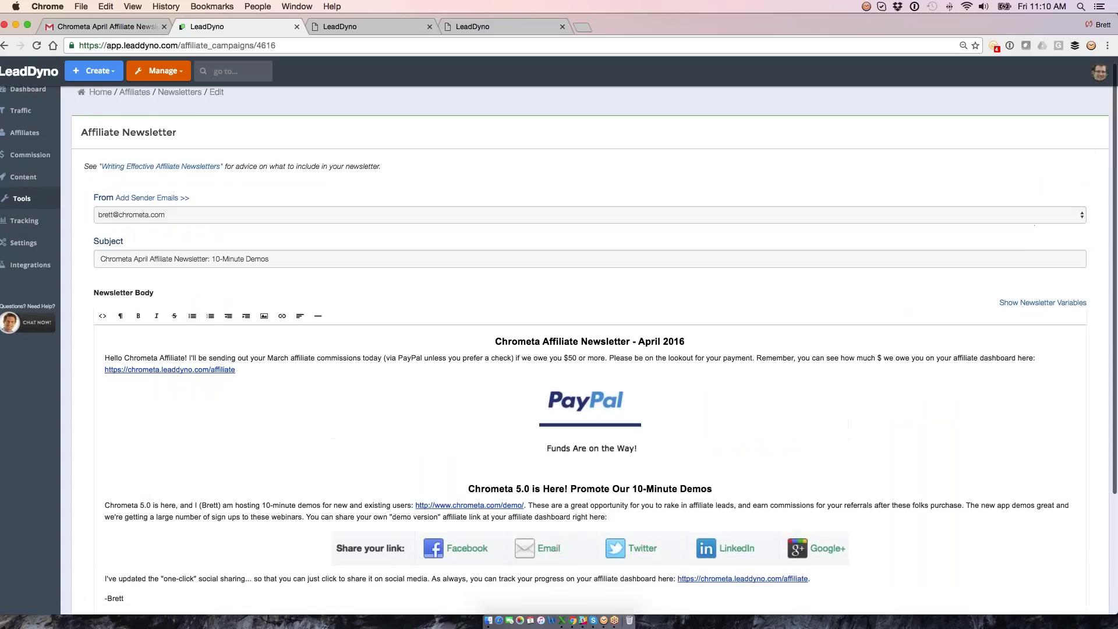
scroll(745, 198, down, 3)
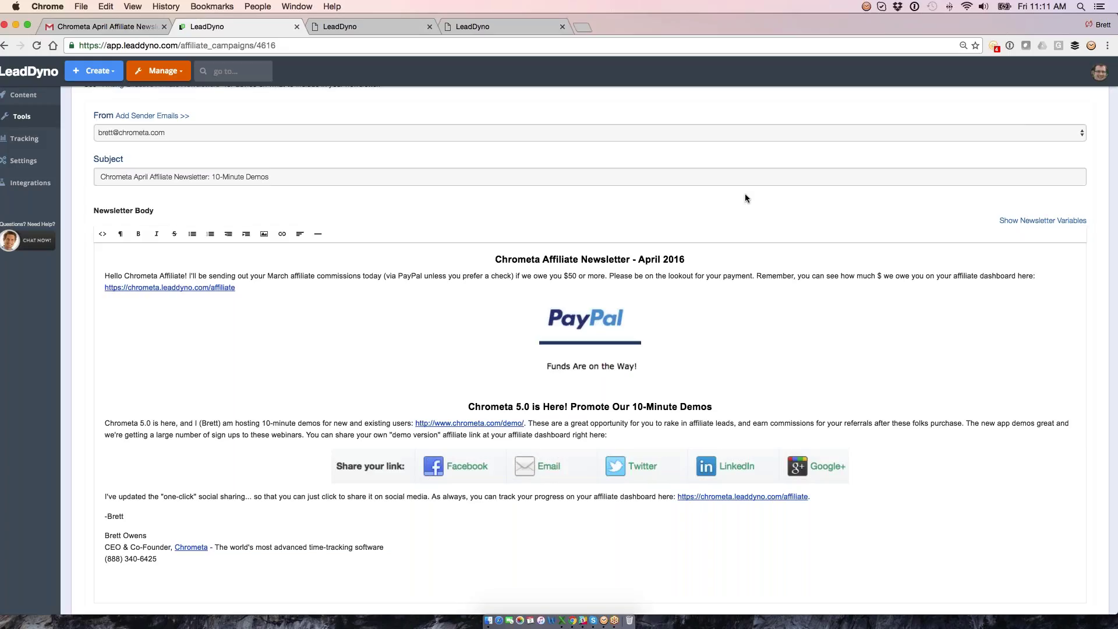
scroll(745, 198, up, 1)
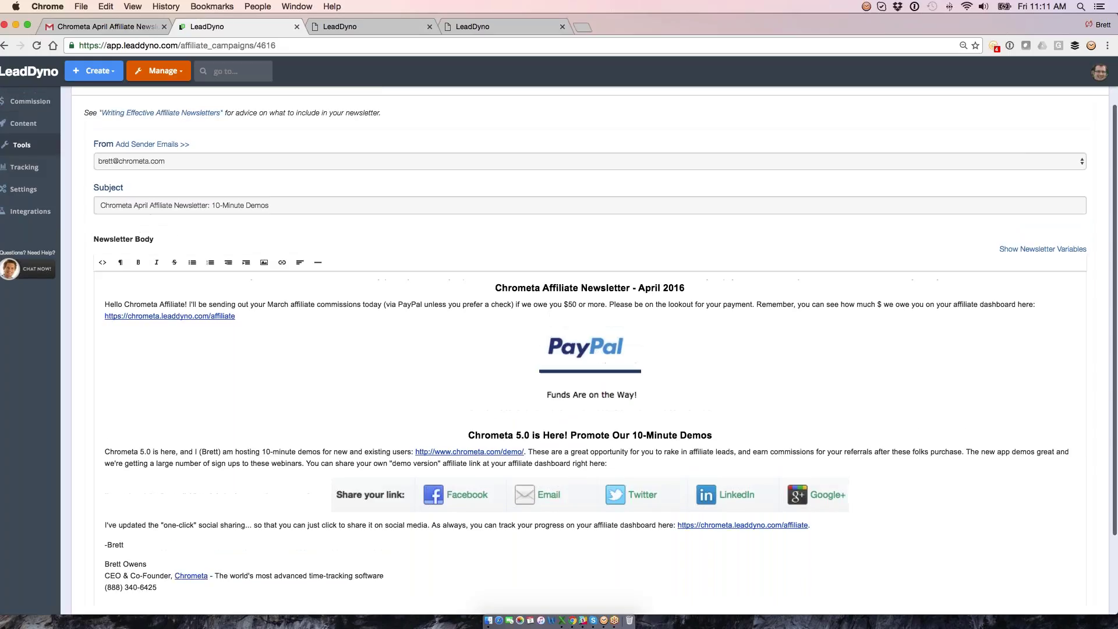
click(589, 302)
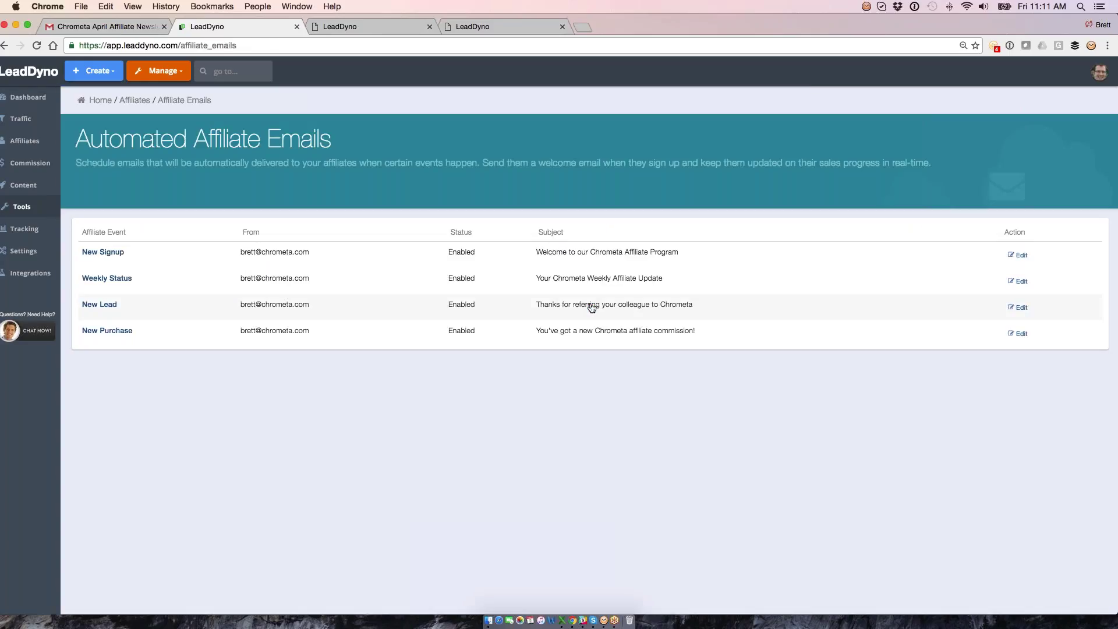
- Open the New Signup, Weekly Status and New Purchase email templates, showing the email variables
click(1019, 255)
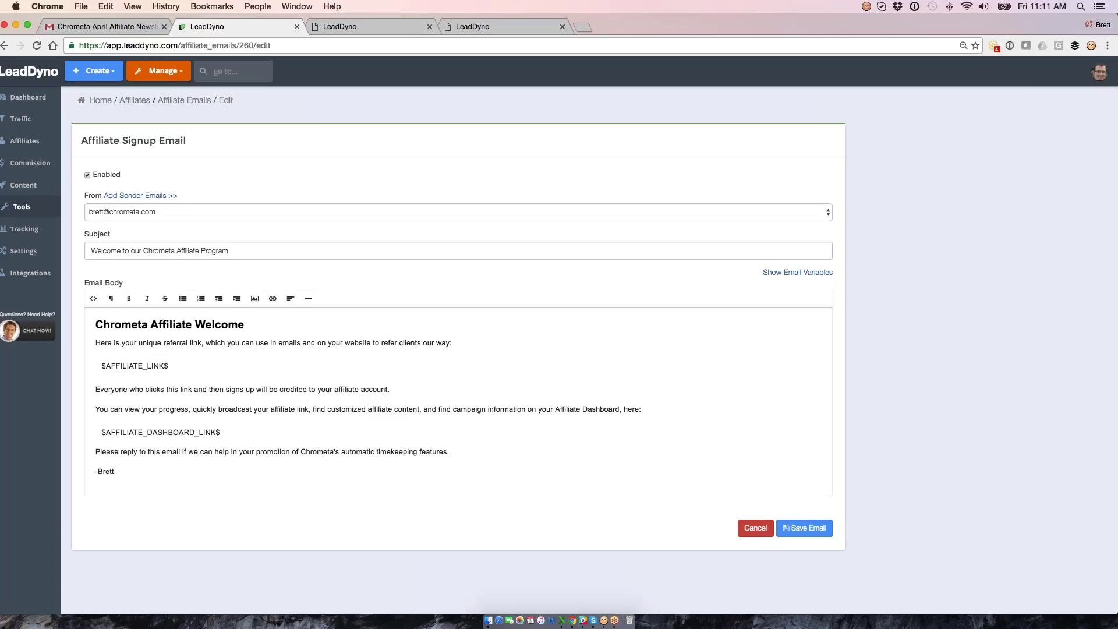
click(23, 205)
click(589, 307)
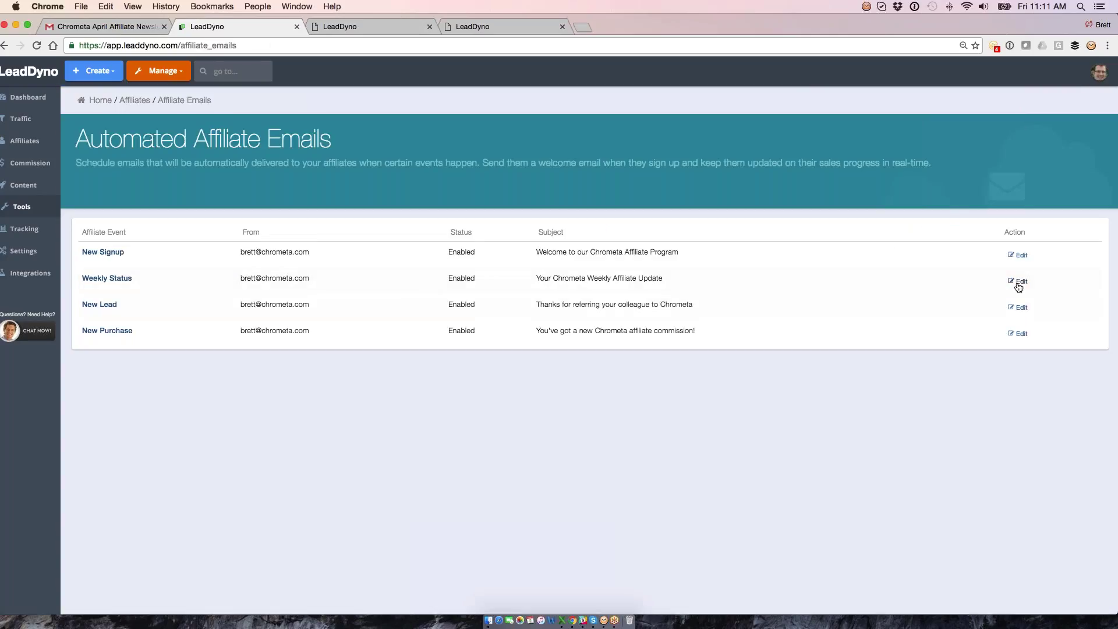
click(1018, 285)
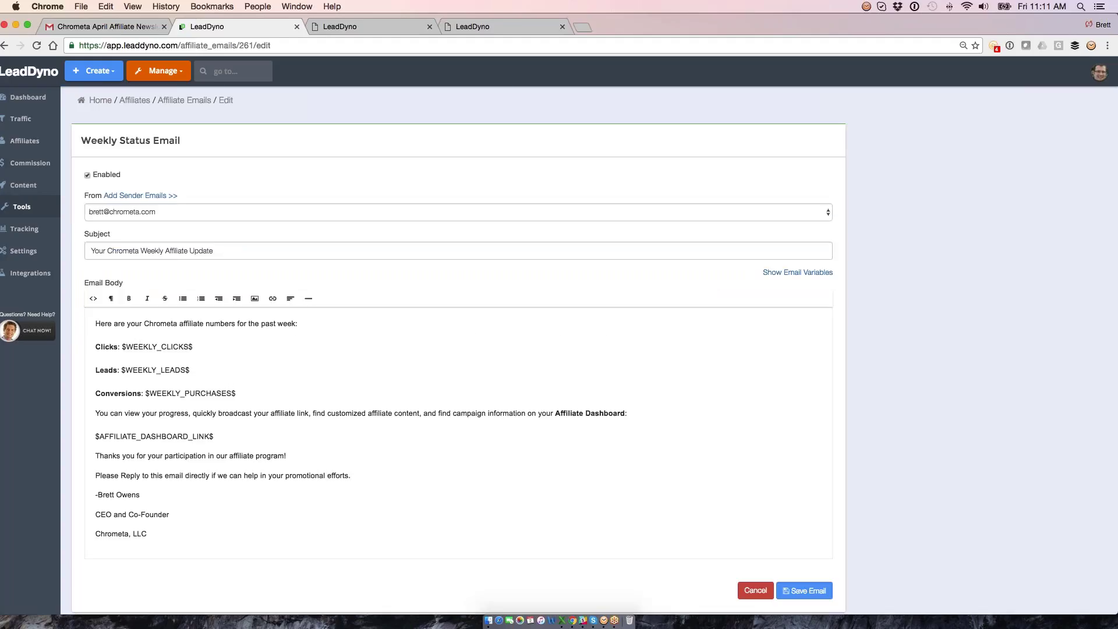
click(18, 207)
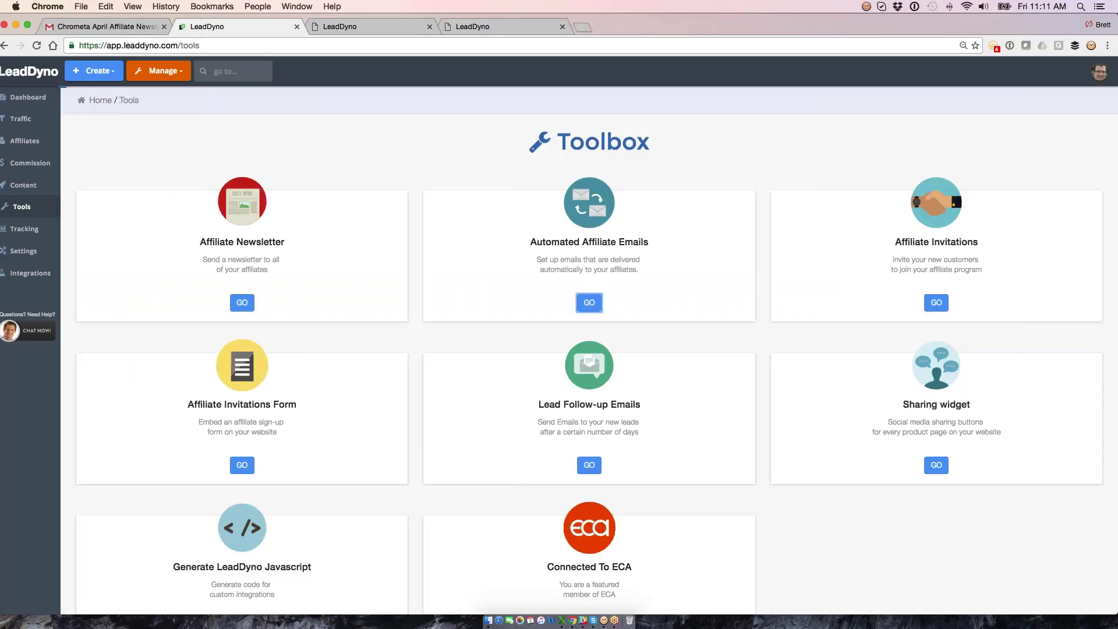
click(589, 303)
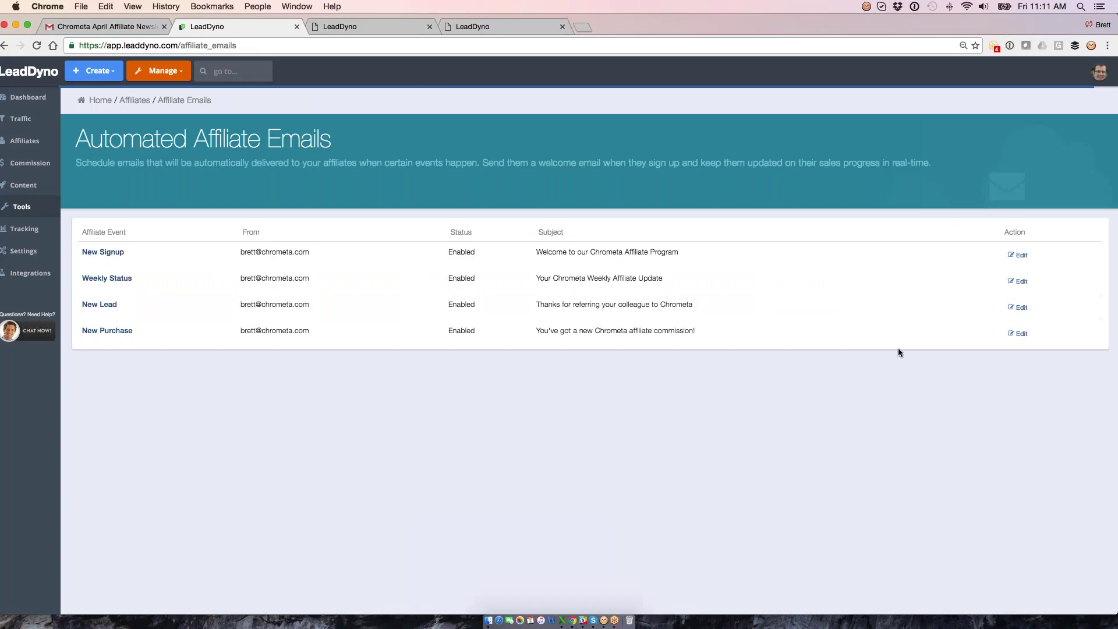
click(1020, 333)
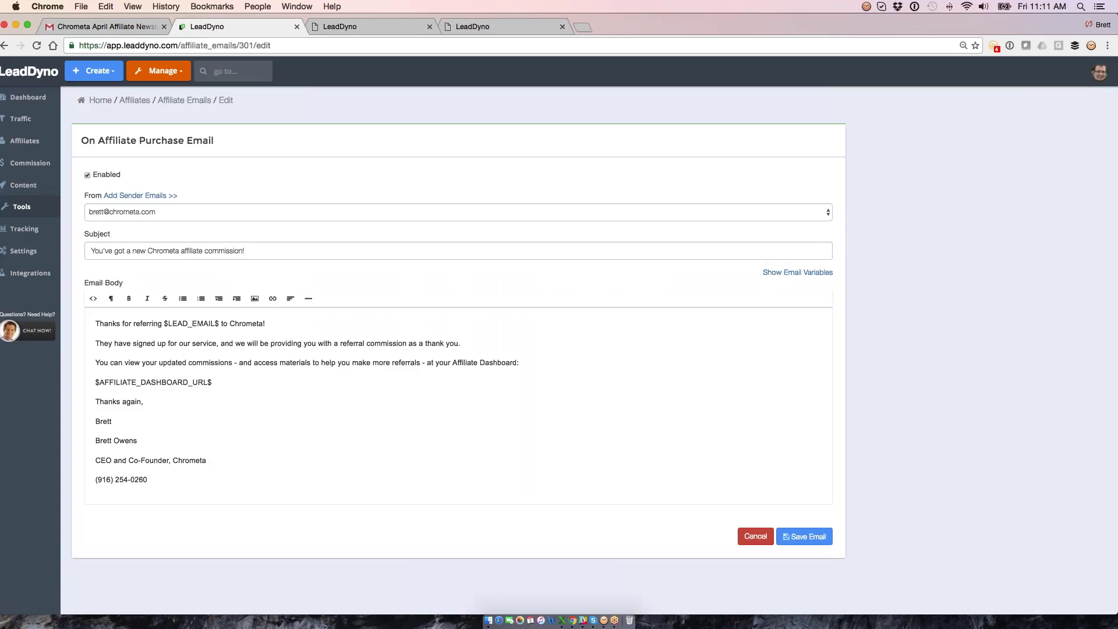
click(815, 272)
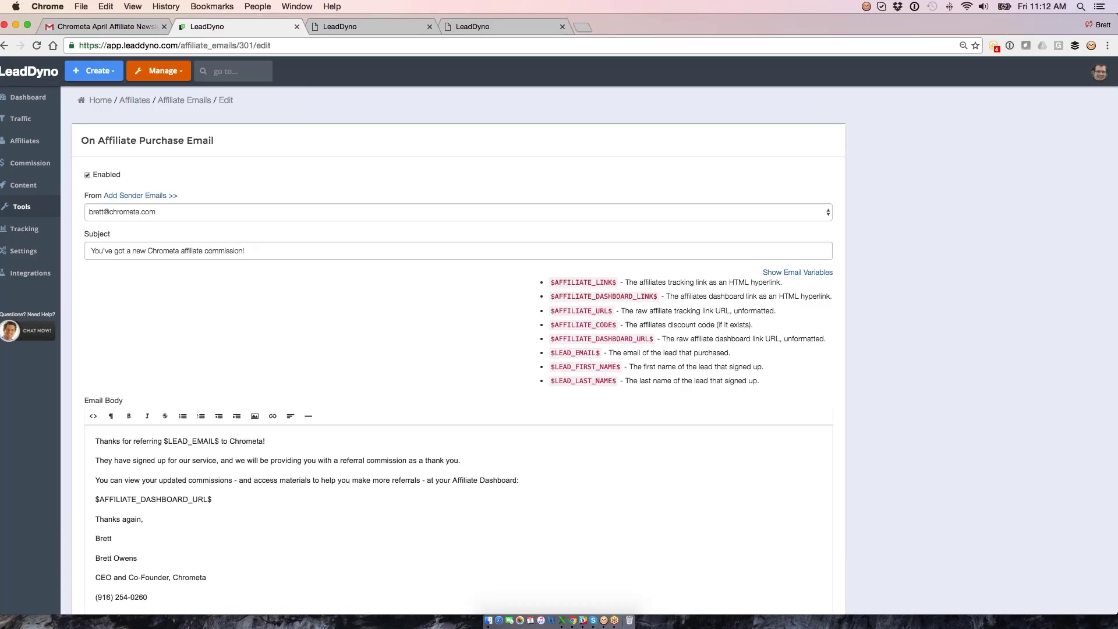
click(20, 206)
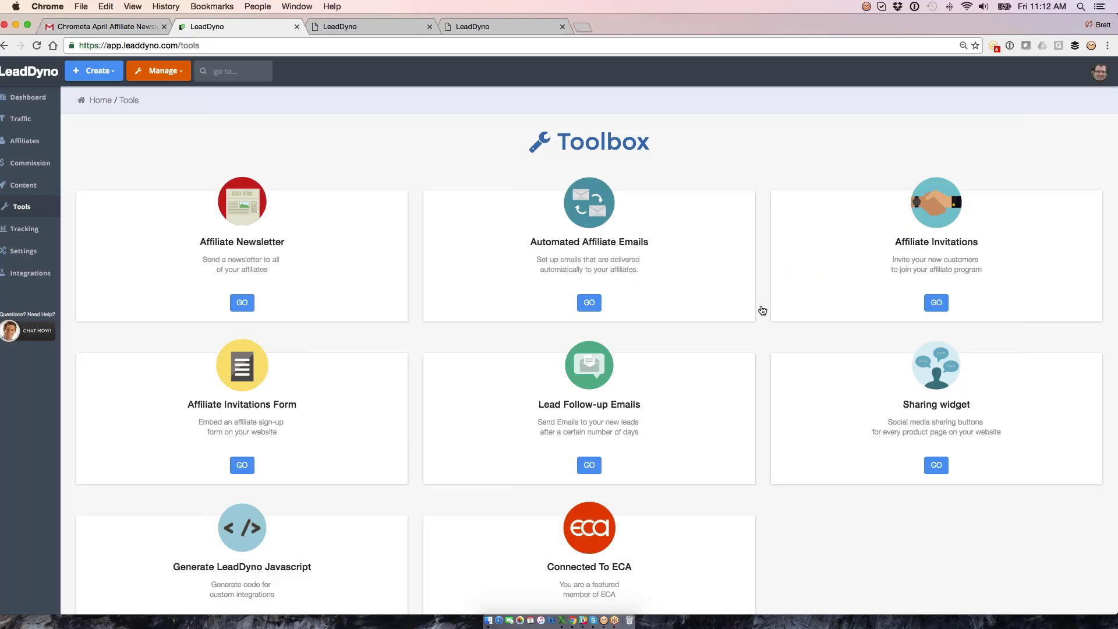
- Read the Affiliate Invitations email inviting customers to join, then go back to the Toolbox
click(935, 303)
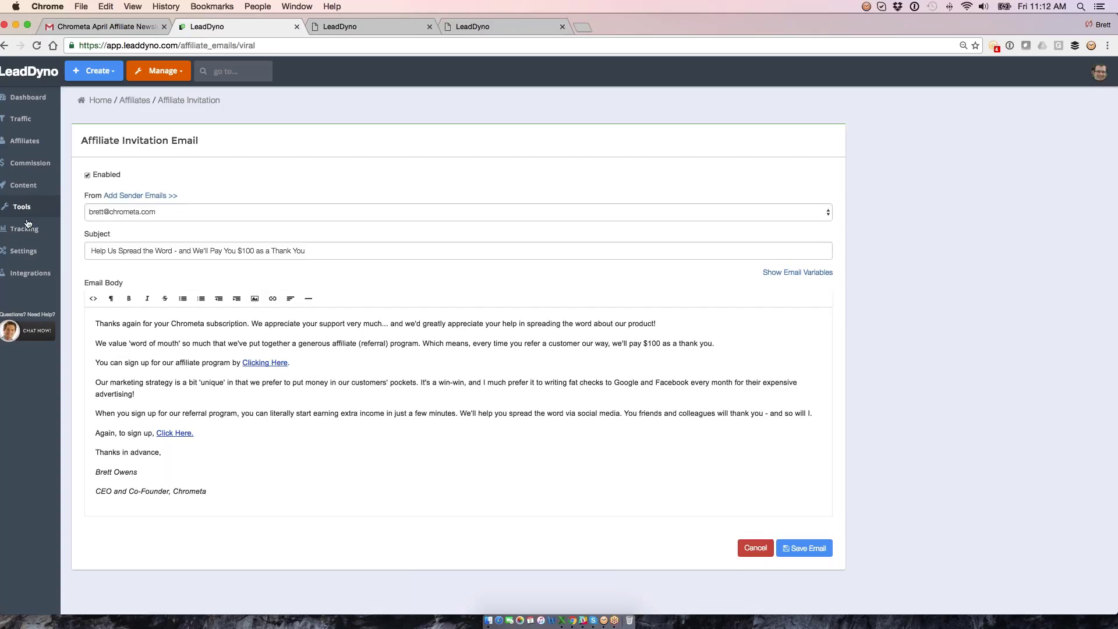
click(23, 210)
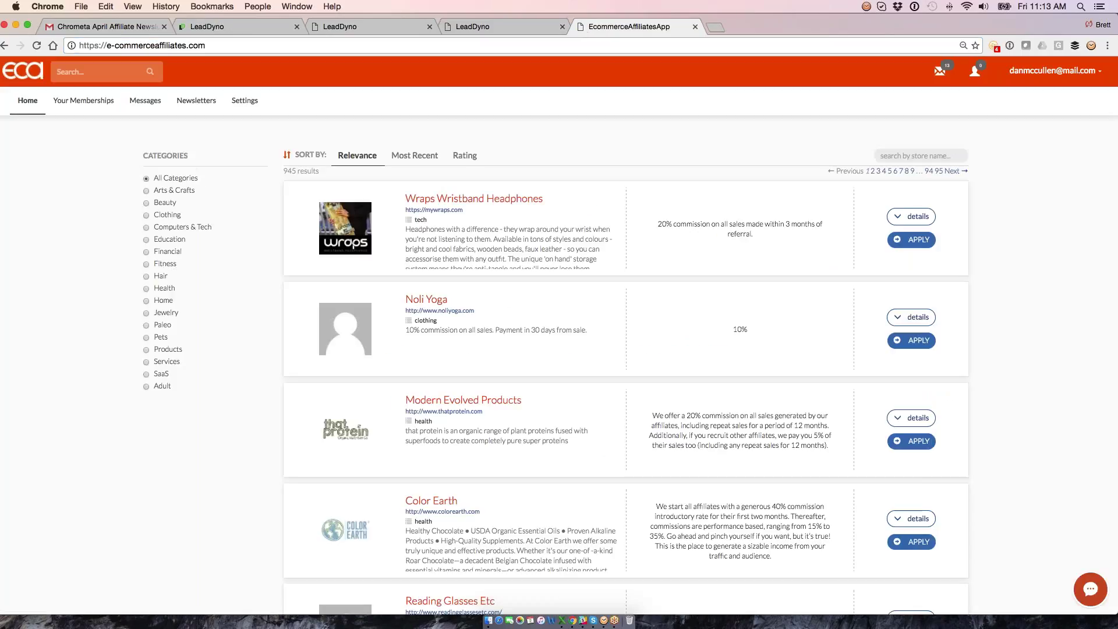
- Filter ECA to Health stores, expand the Modern Evolved Products offer, then sign out
click(146, 288)
click(270, 27)
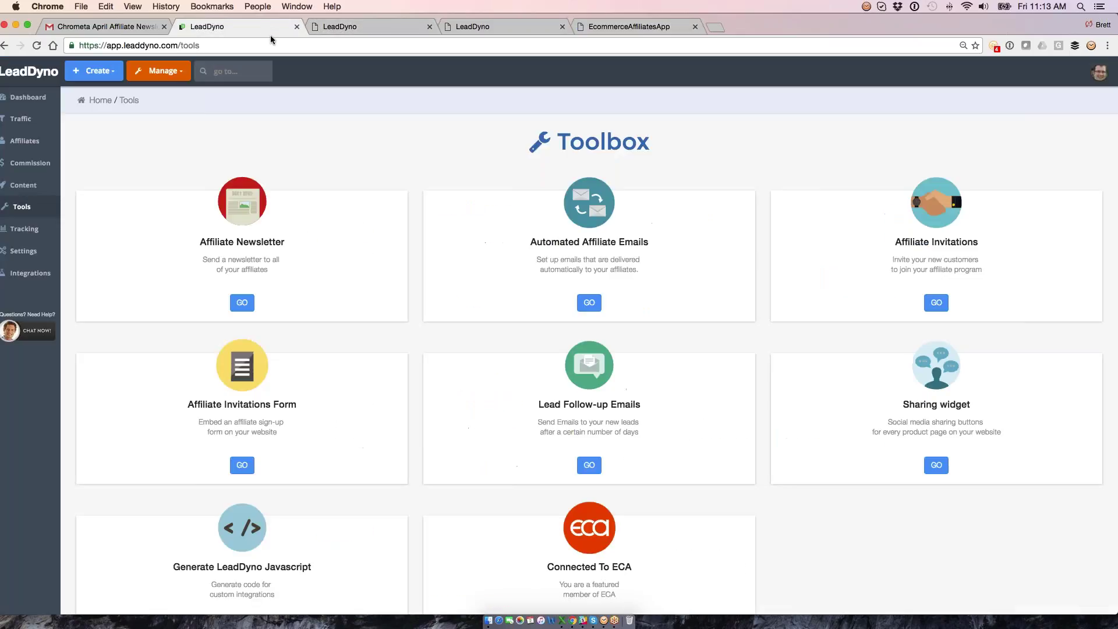
scroll(589, 349, down, 2)
scroll(616, 534, down, 1)
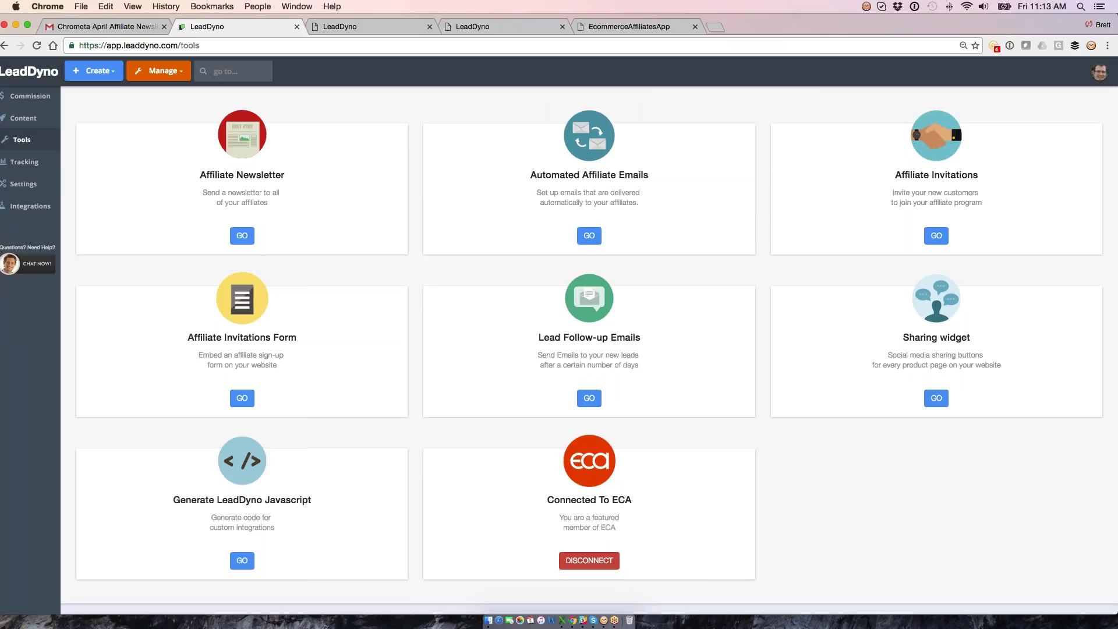
click(629, 27)
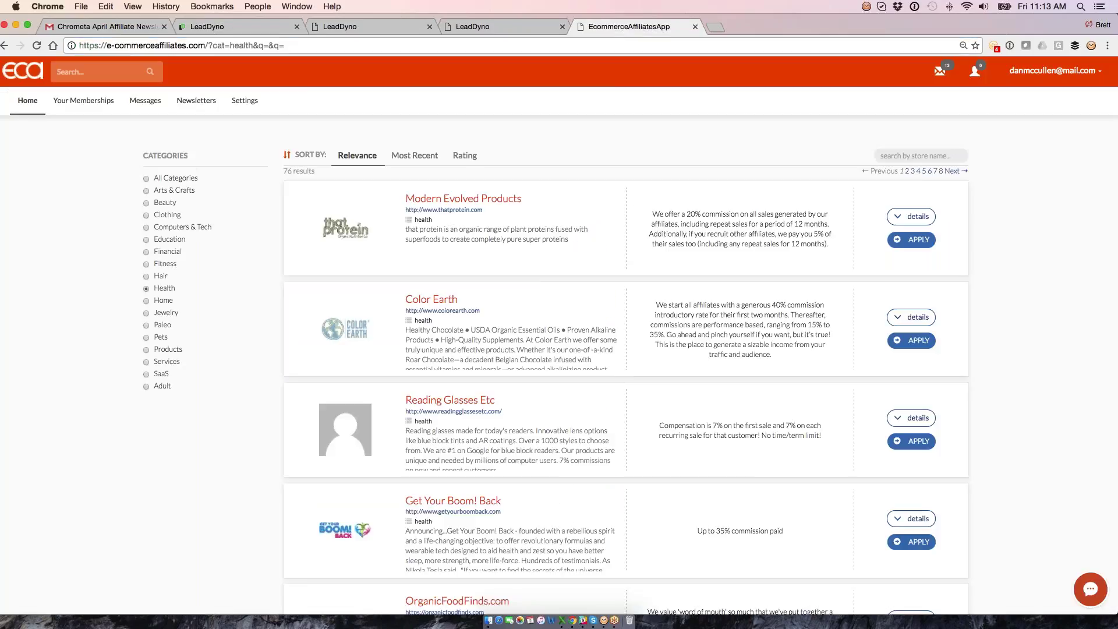
click(911, 216)
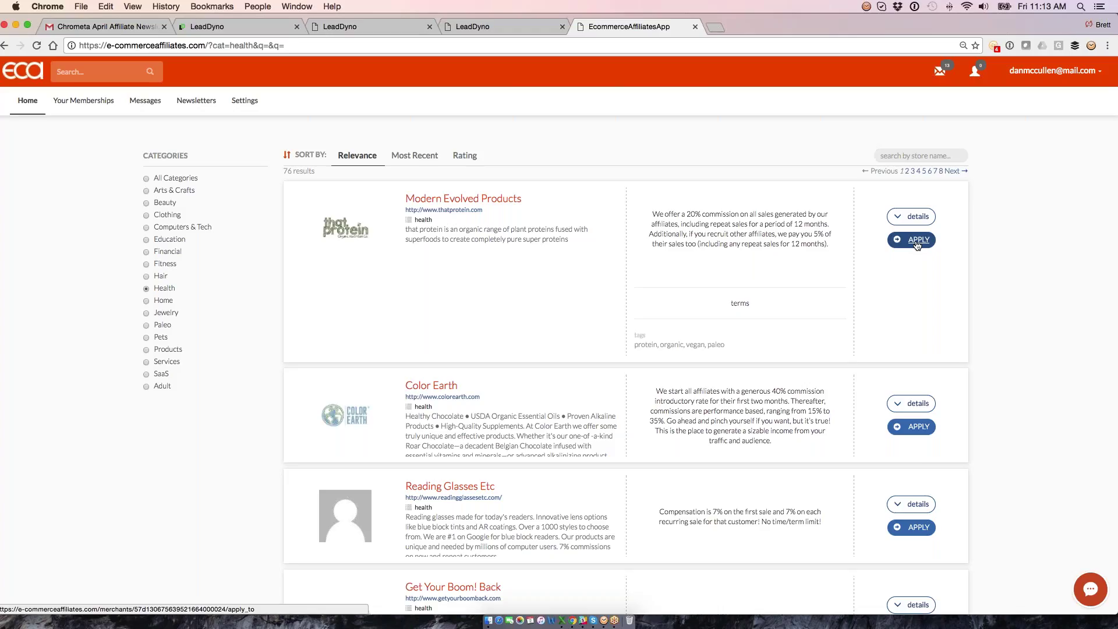
click(1053, 70)
click(1049, 95)
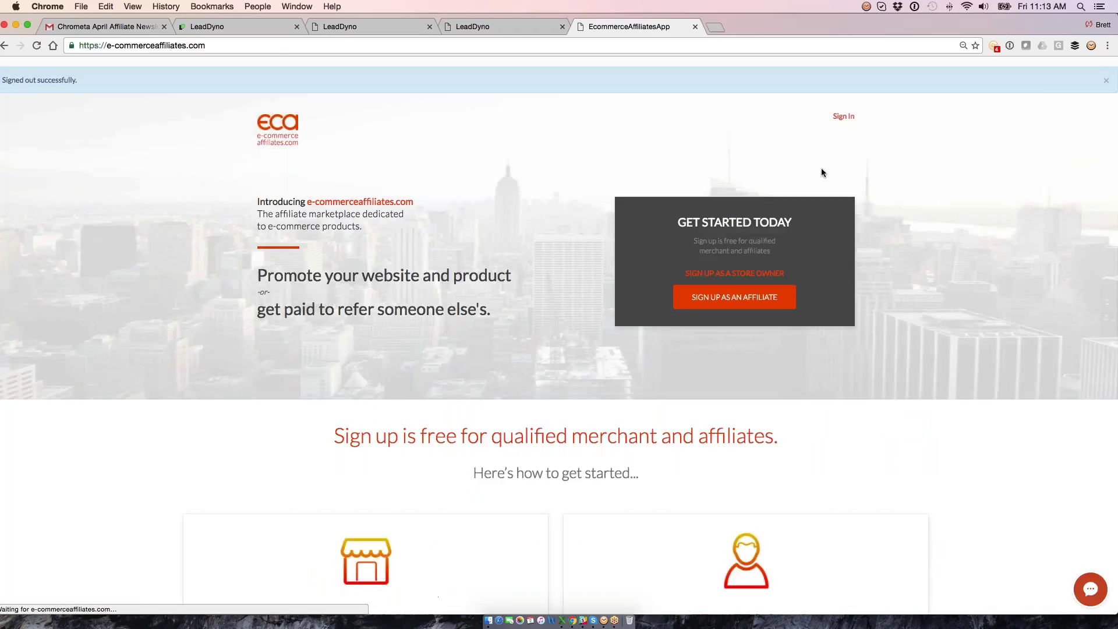
- Sign in to E-commerce Affiliates as the merchant and open Recruit Affiliates
click(844, 116)
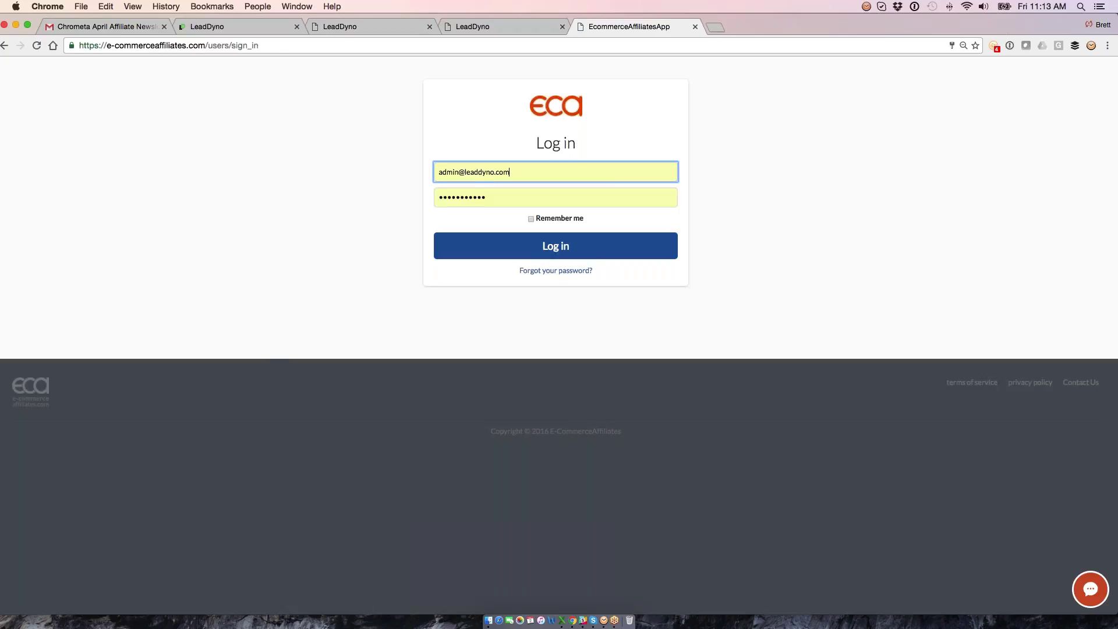
click(513, 254)
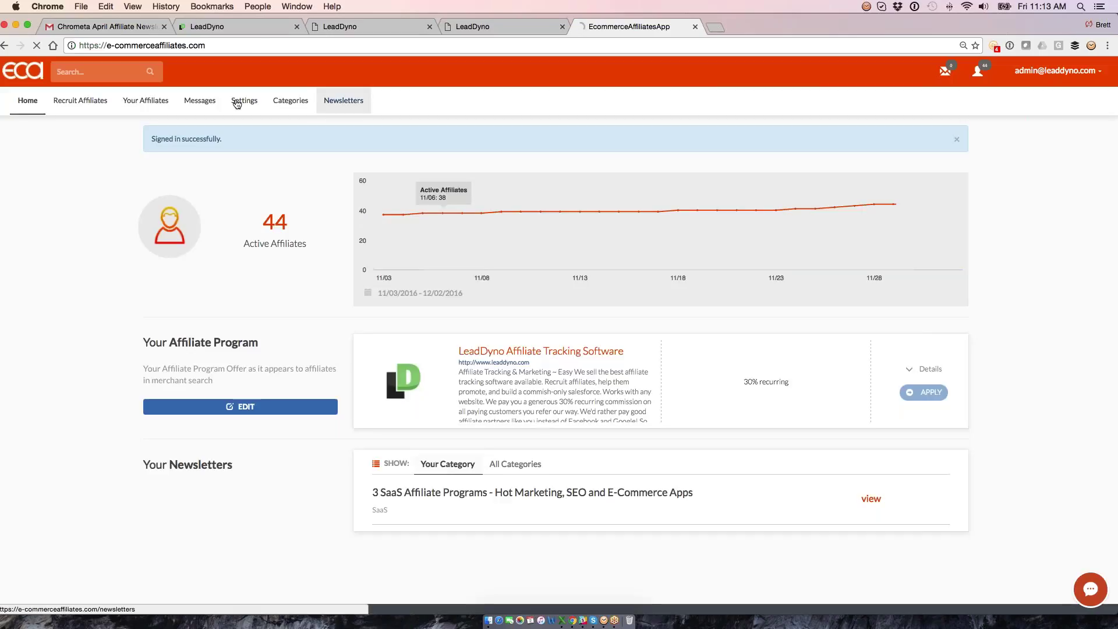
click(80, 100)
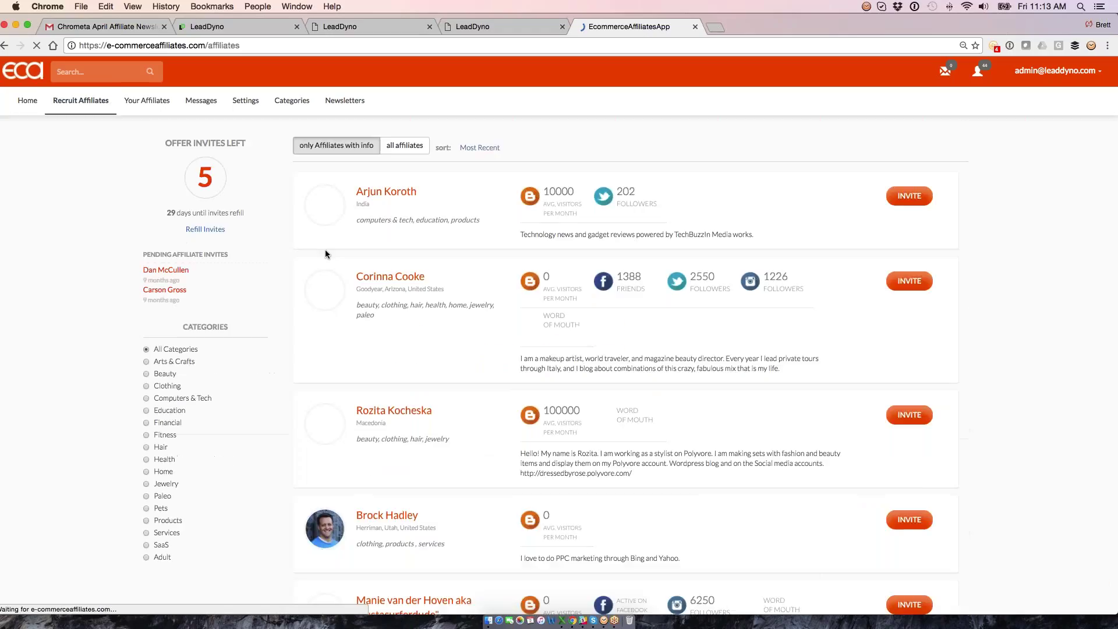
- Scroll through the recruitable affiliates list, then return to the LeadDyno dashboard
scroll(325, 249, down, 2)
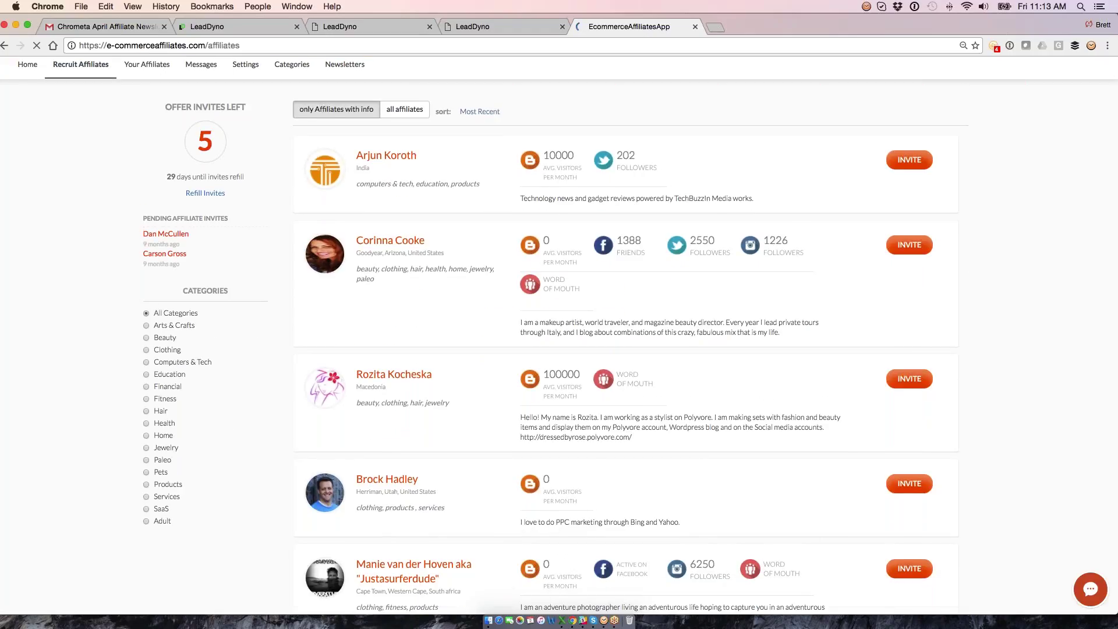
scroll(902, 304, down, 1)
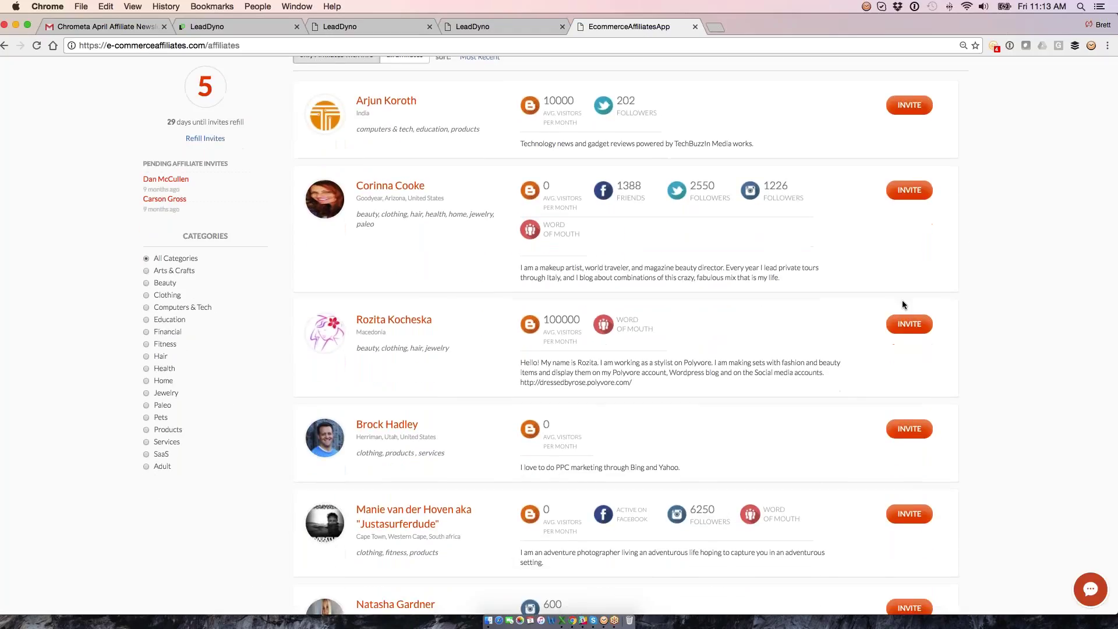
scroll(902, 301, up, 1)
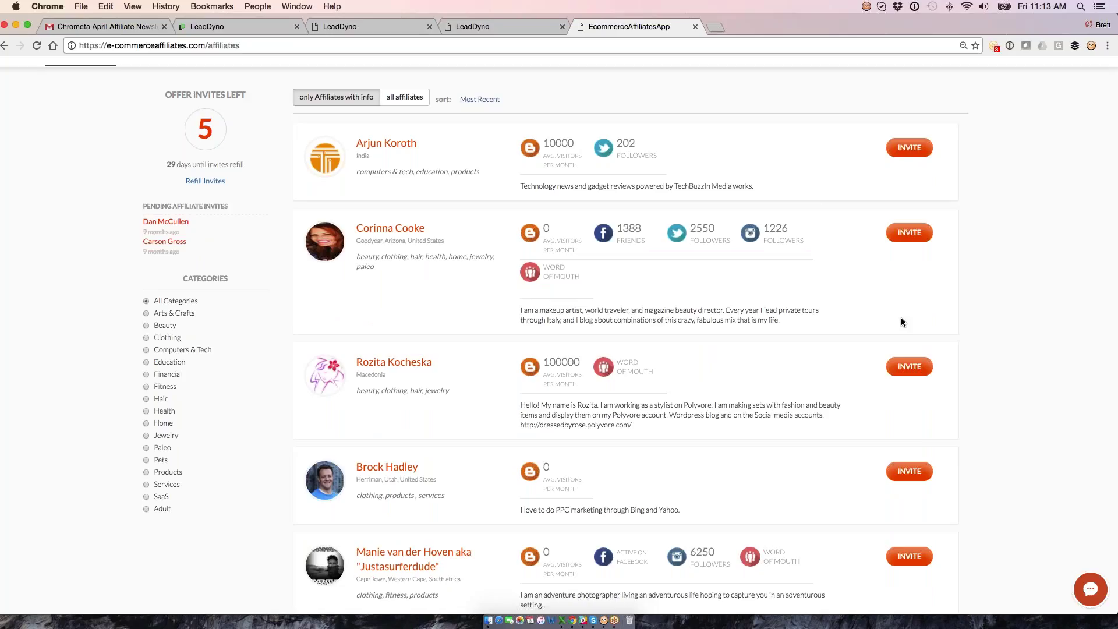
scroll(900, 318, down, 1)
scroll(900, 318, down, 5)
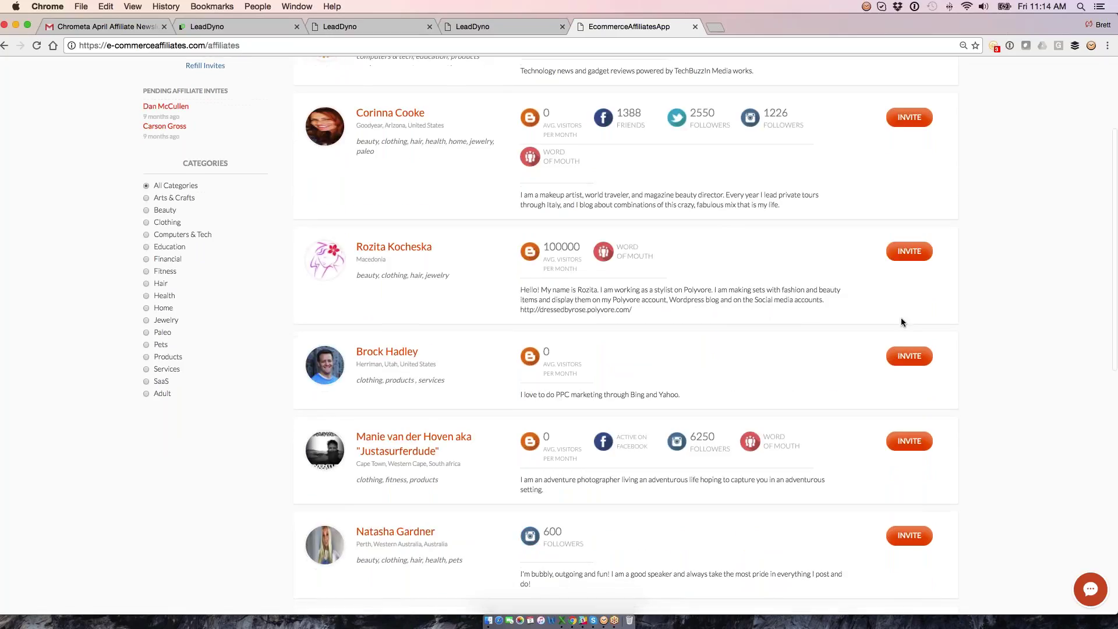
scroll(900, 321, down, 15)
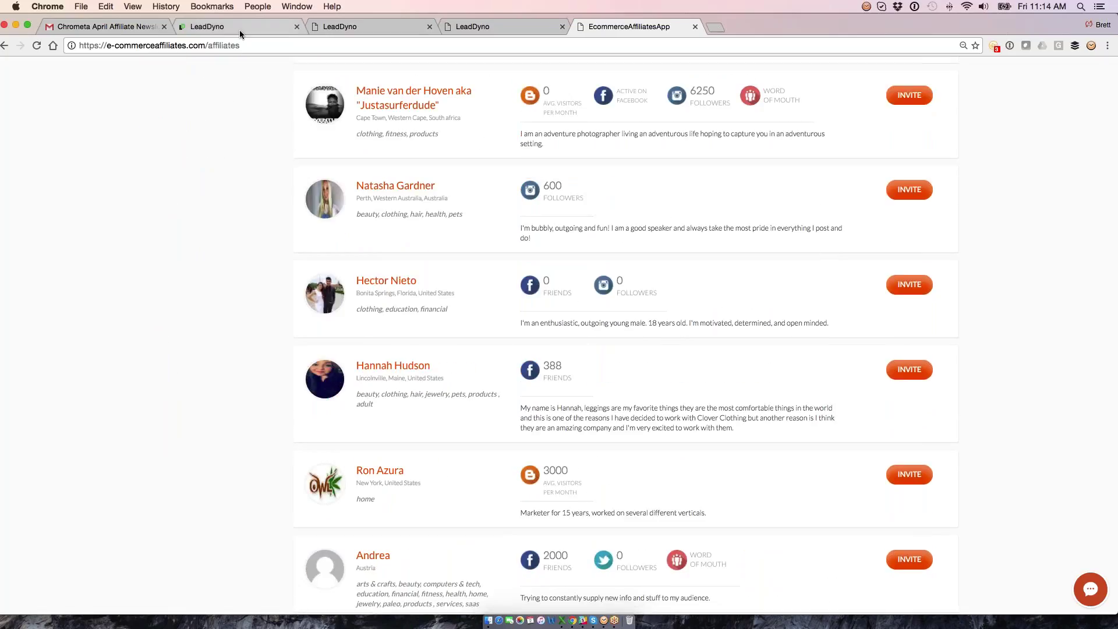
click(192, 27)
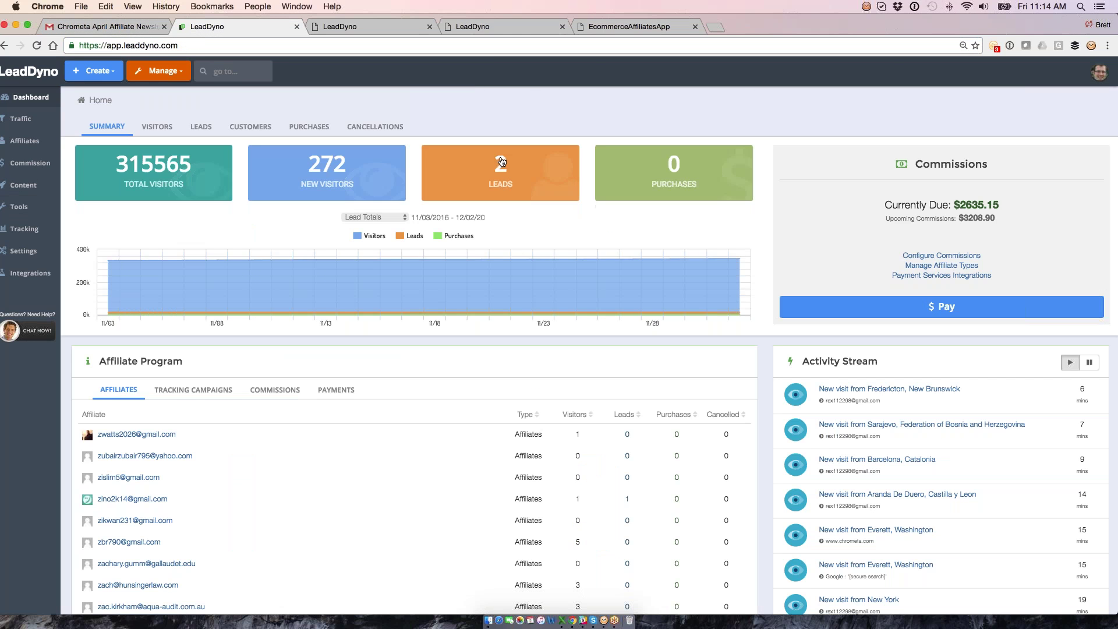
- Open Pay Affiliate Commissions and limit payouts to commissions earned through 11/30/2016
click(941, 306)
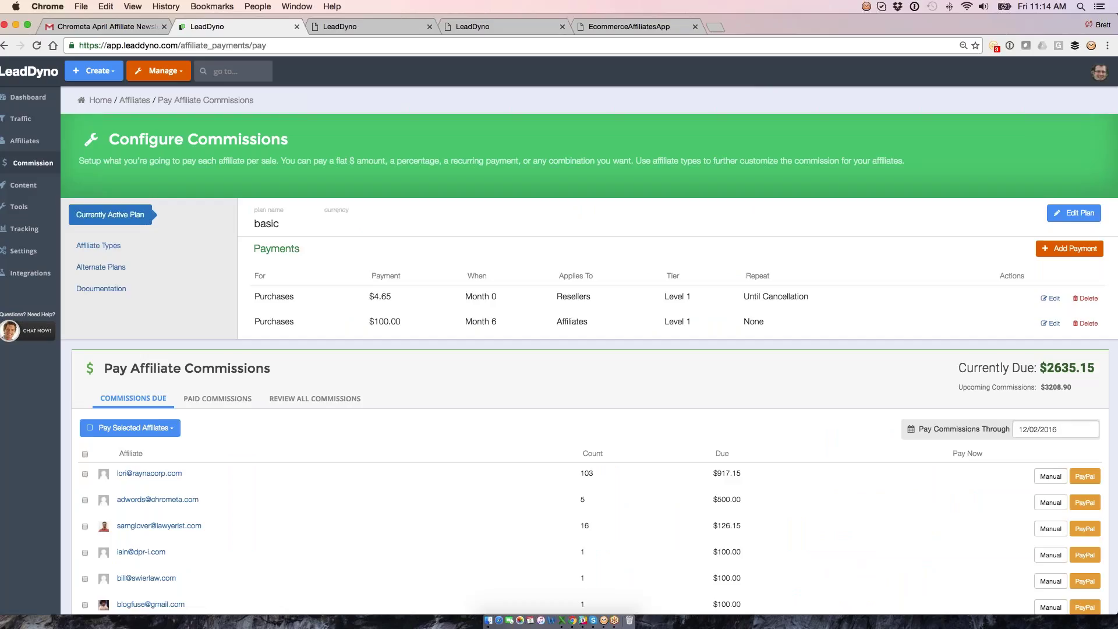
scroll(1050, 355, down, 4)
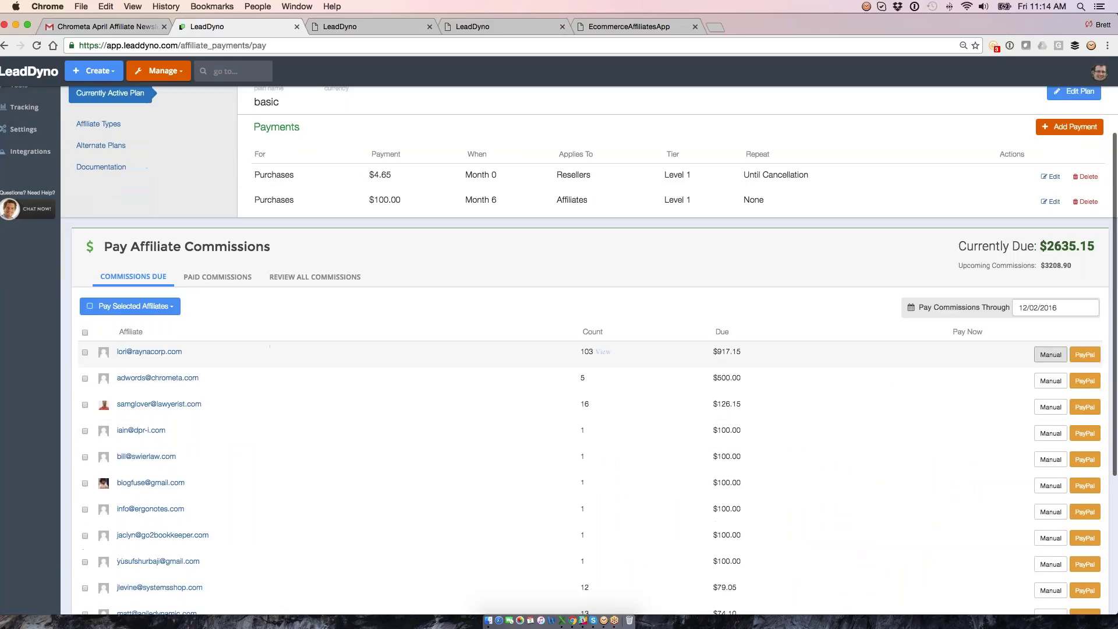
click(1055, 308)
click(1049, 370)
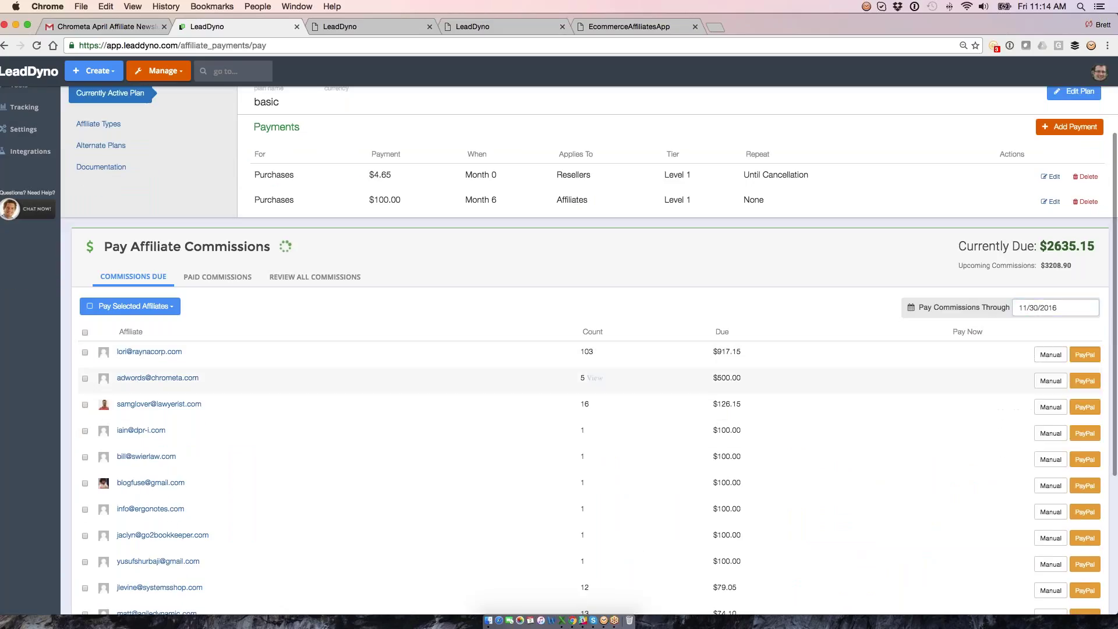
scroll(589, 349, down, 2)
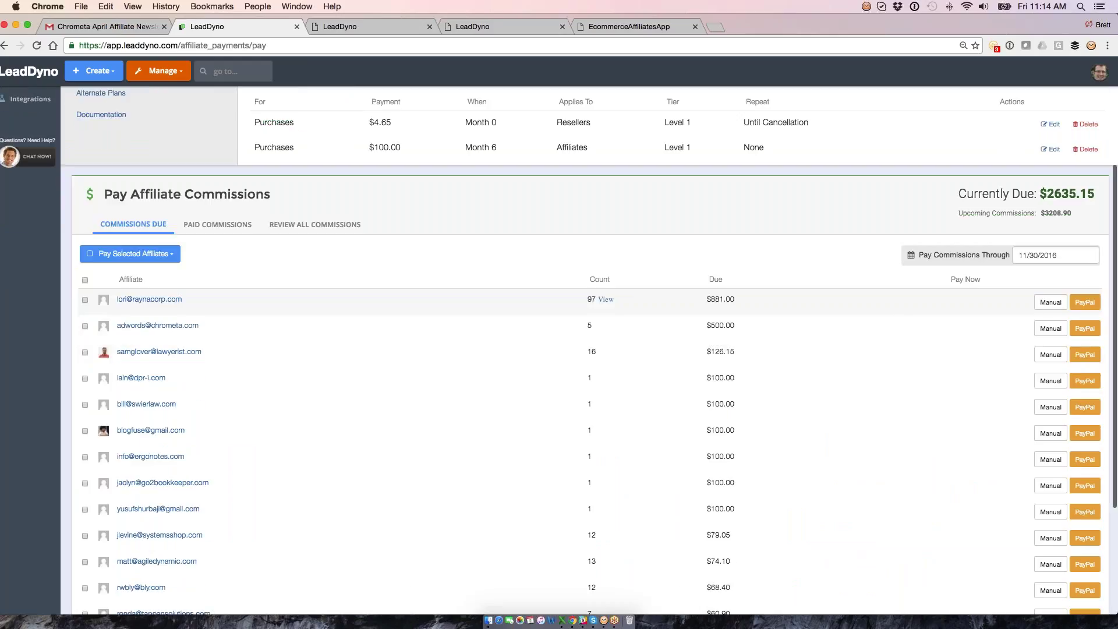
scroll(589, 349, down, 1)
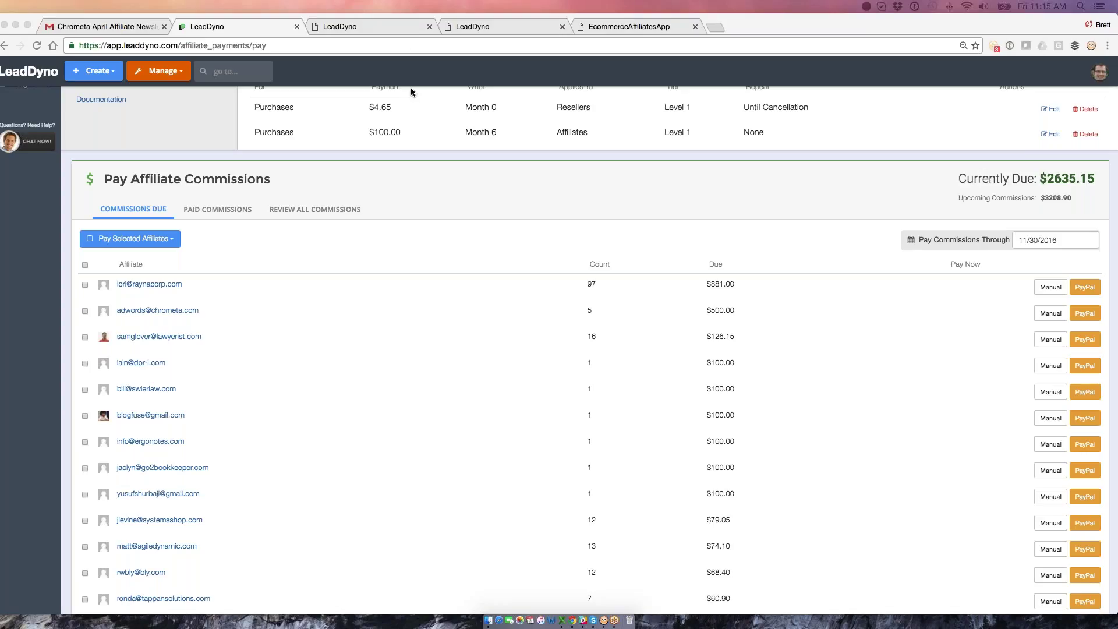
- Glance at the affiliate's view and SubIDs/Channels page, then return to LeadDyno commissions
click(384, 26)
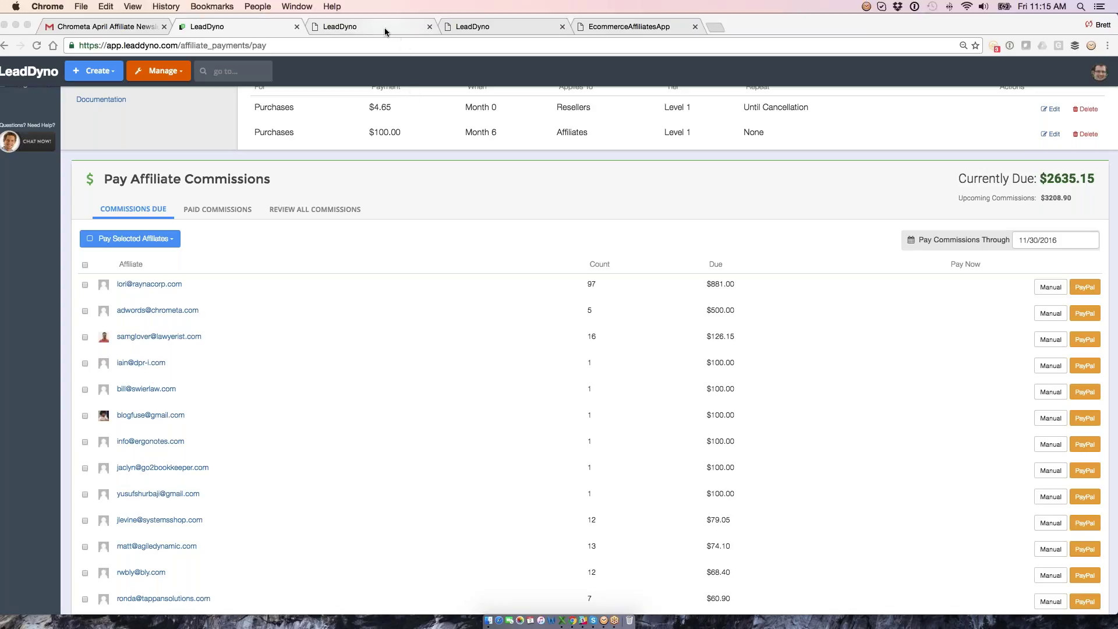
click(501, 26)
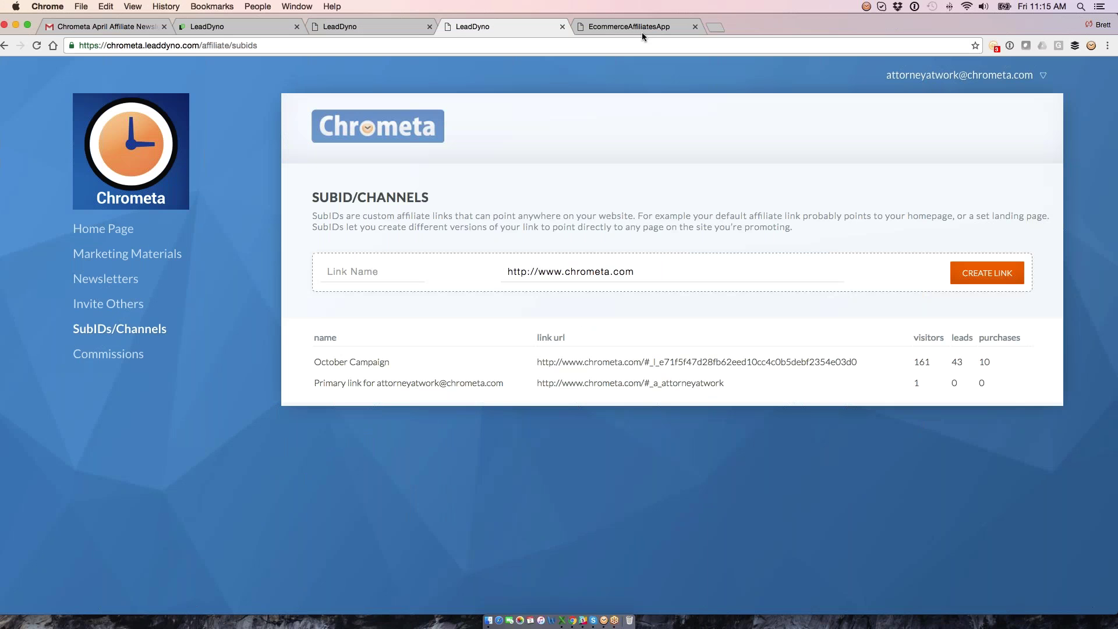
click(233, 27)
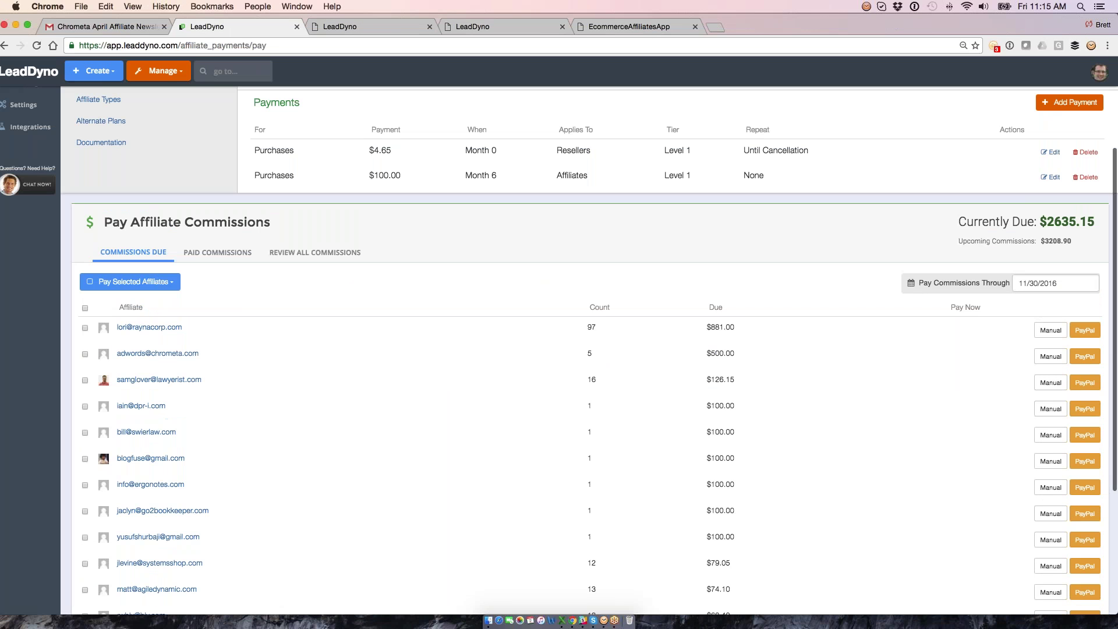
scroll(22, 229, up, 3)
- Open the Facebook Post in the Affiliate Content library and cancel without changes
click(23, 186)
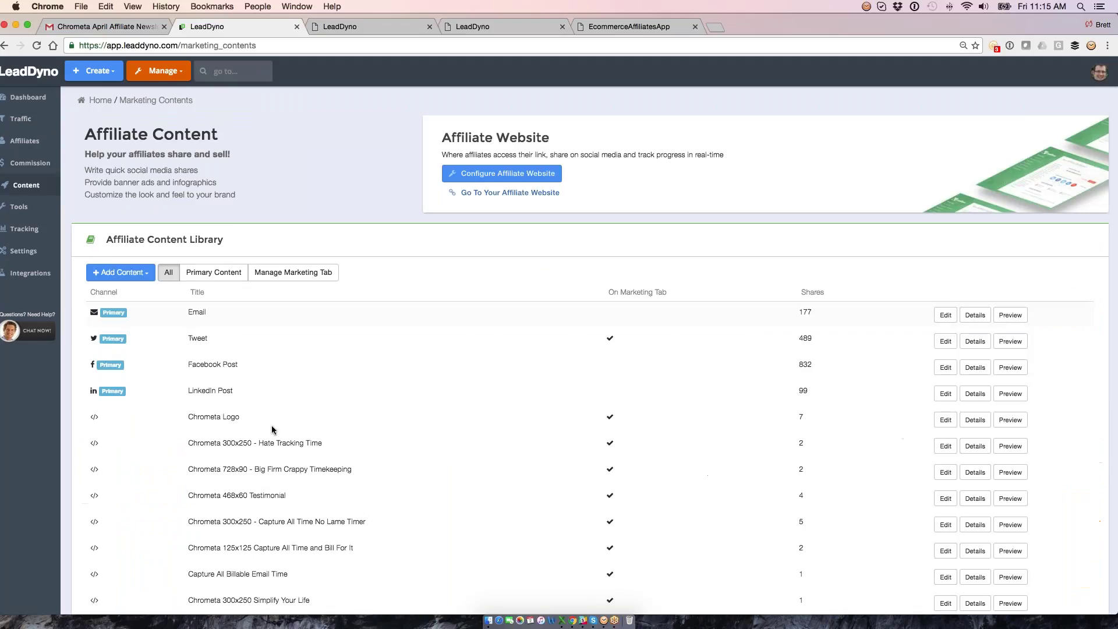
click(937, 368)
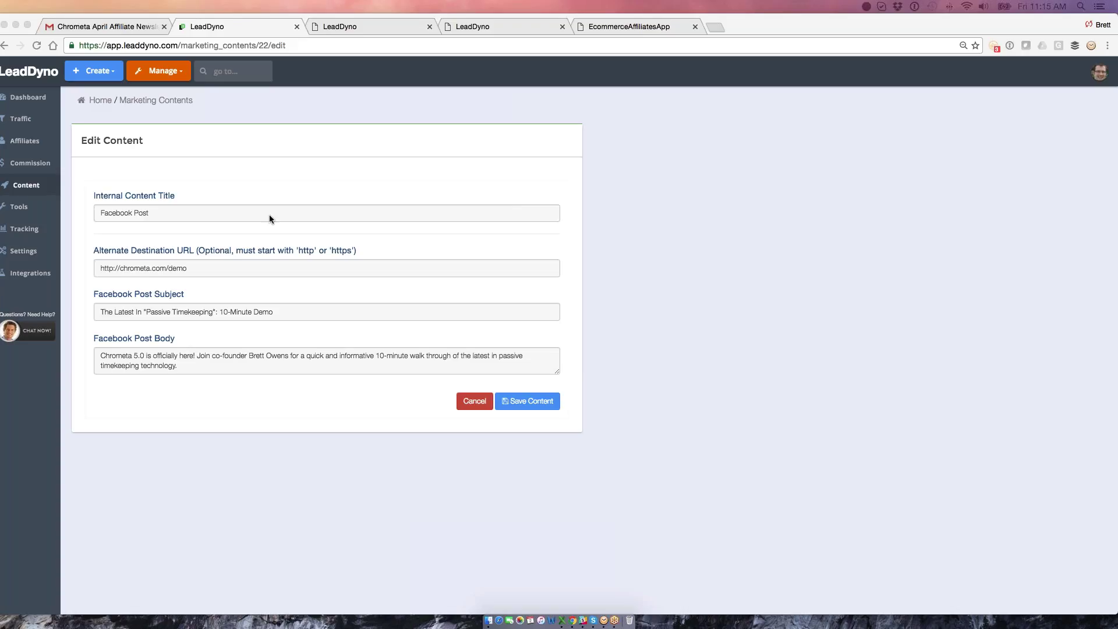
click(156, 100)
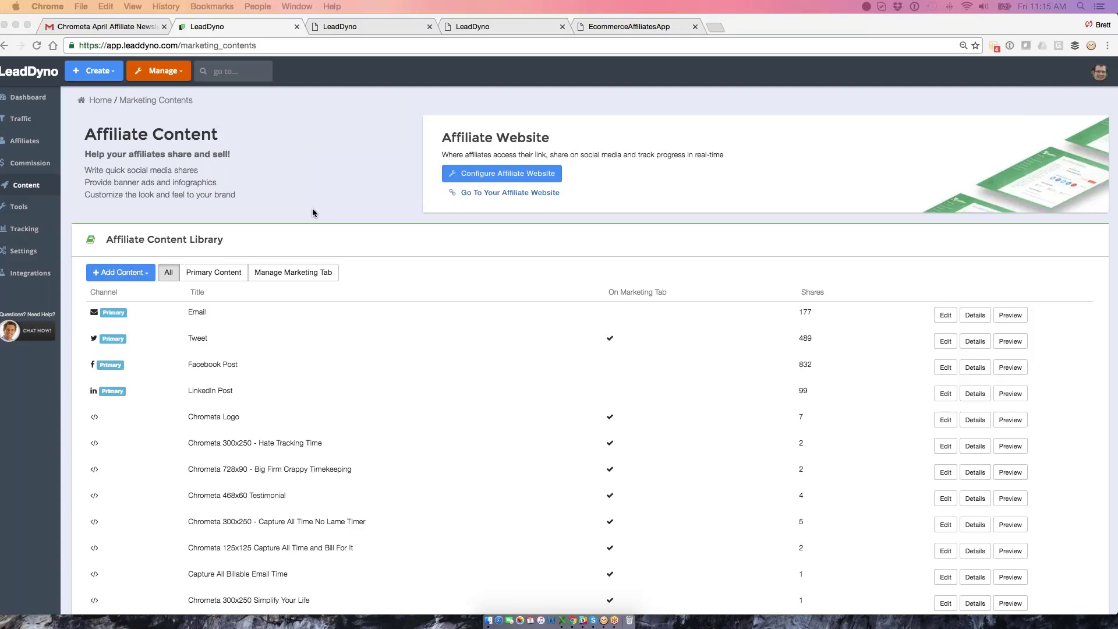
click(20, 190)
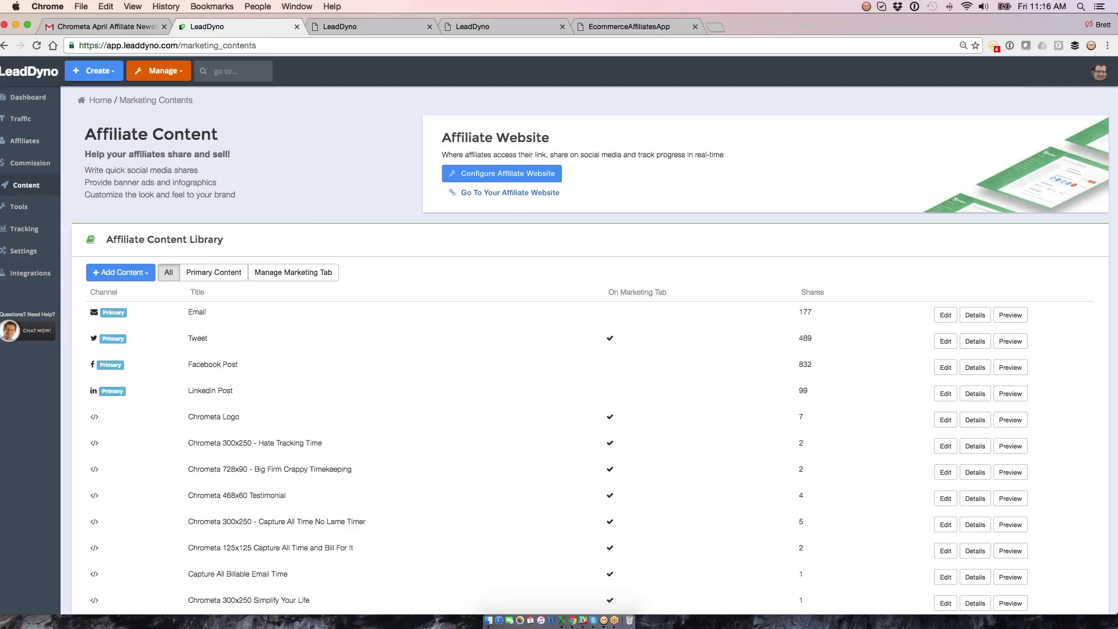
click(106, 102)
click(23, 185)
click(104, 103)
click(952, 314)
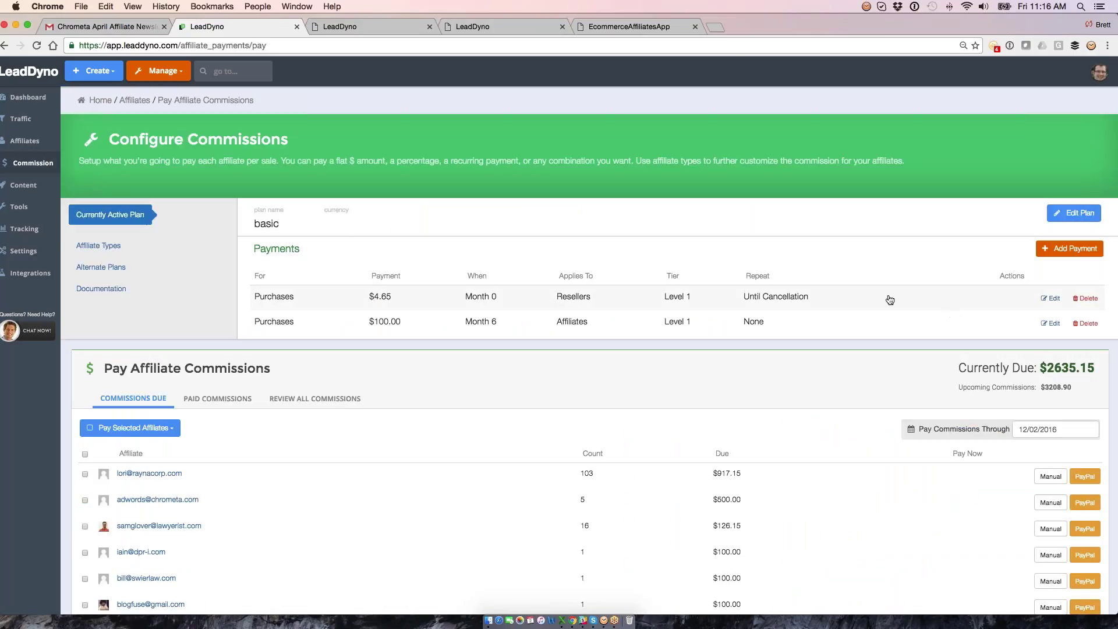
scroll(836, 297, down, 2)
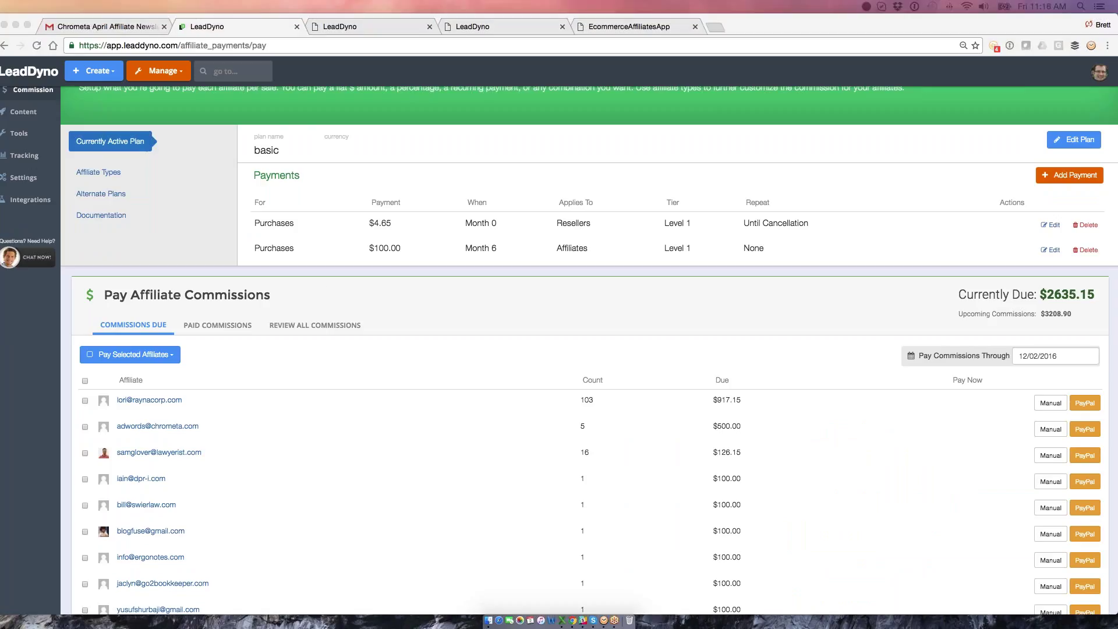
scroll(417, 268, up, 2)
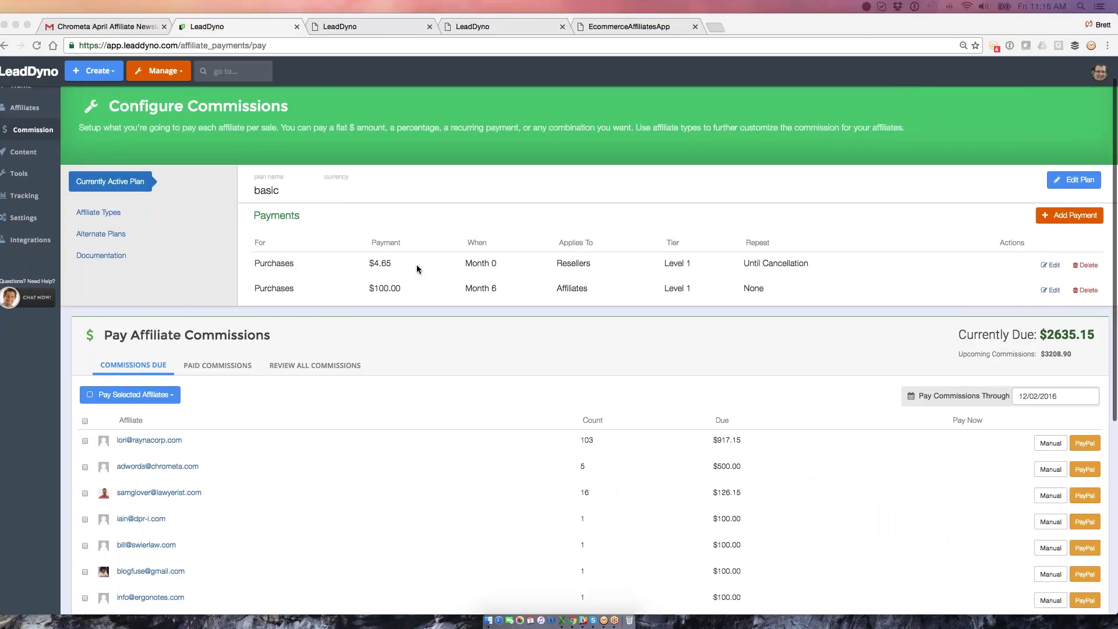
- View the Chrometa affiliate dashboard, then log out of the affiliate account
click(373, 26)
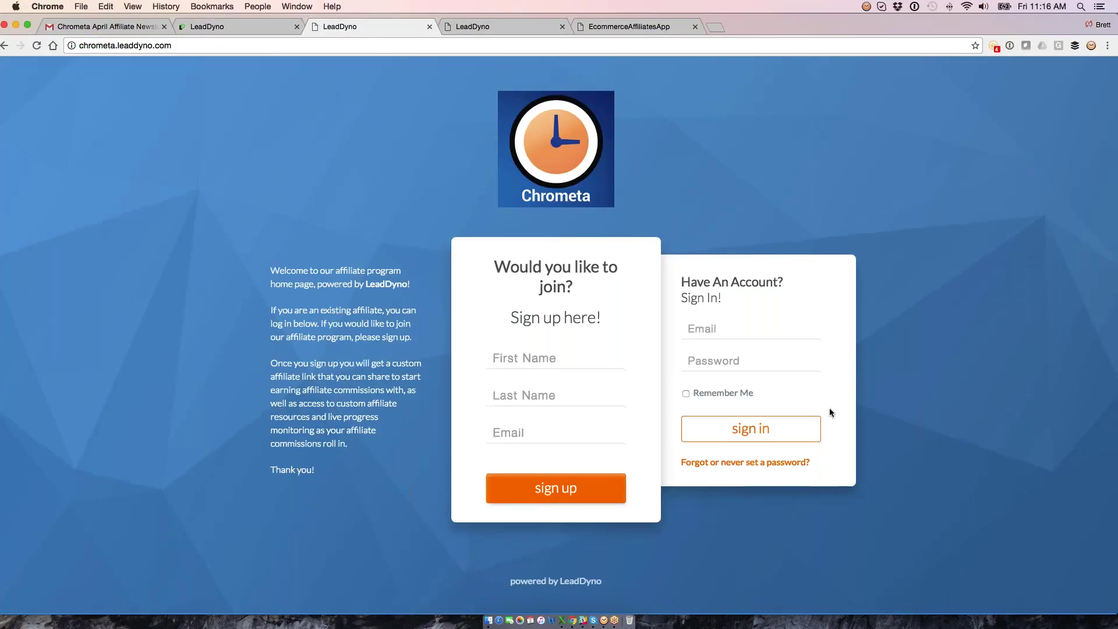
click(761, 464)
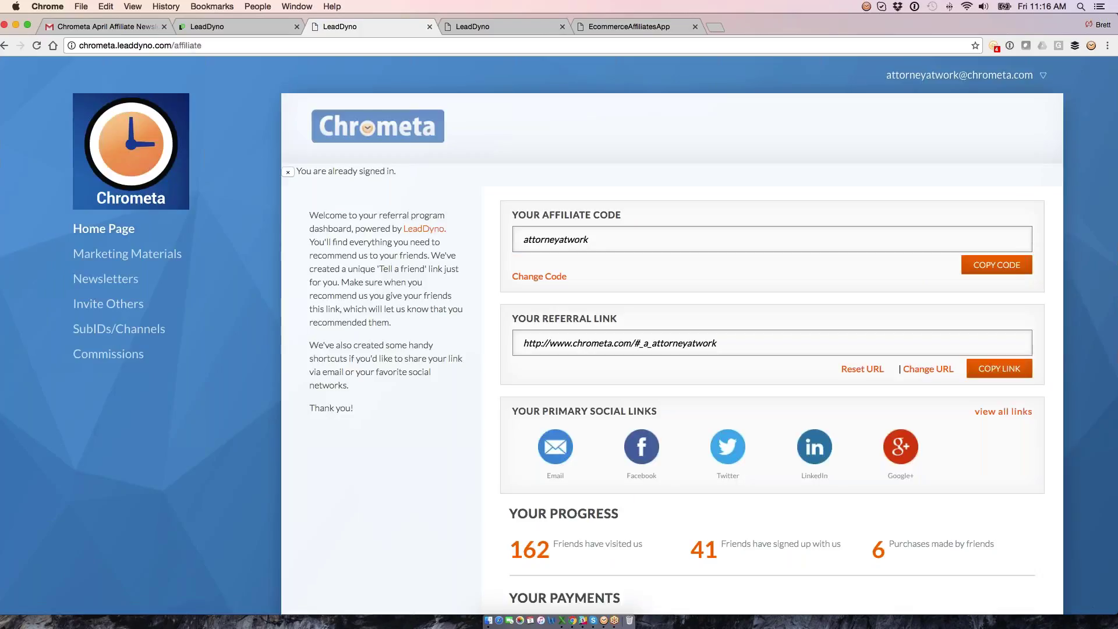
click(3, 46)
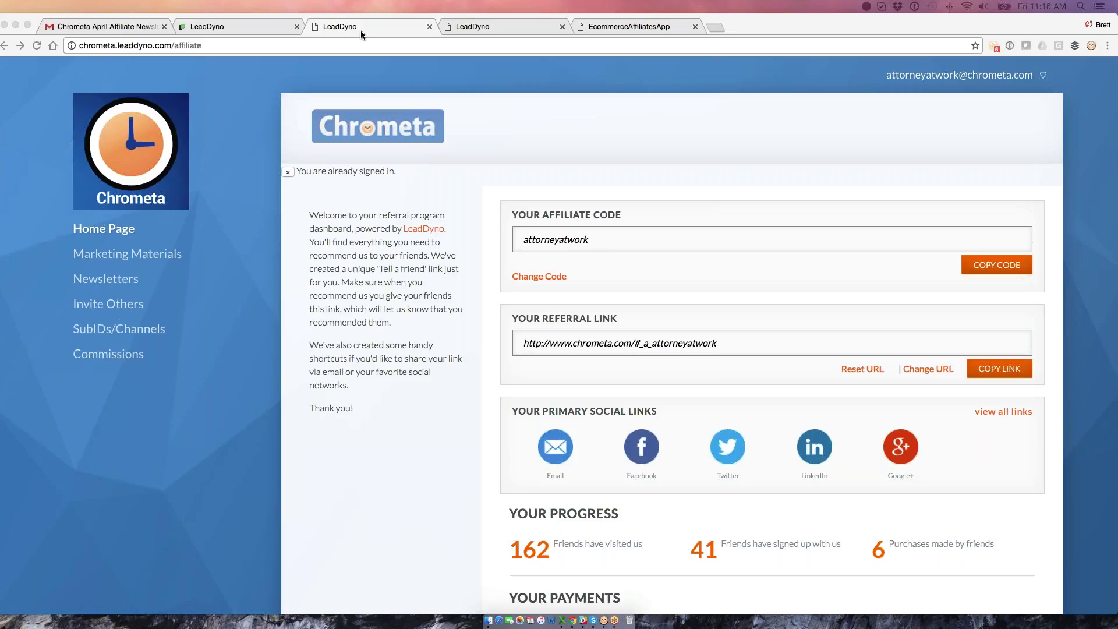
click(486, 44)
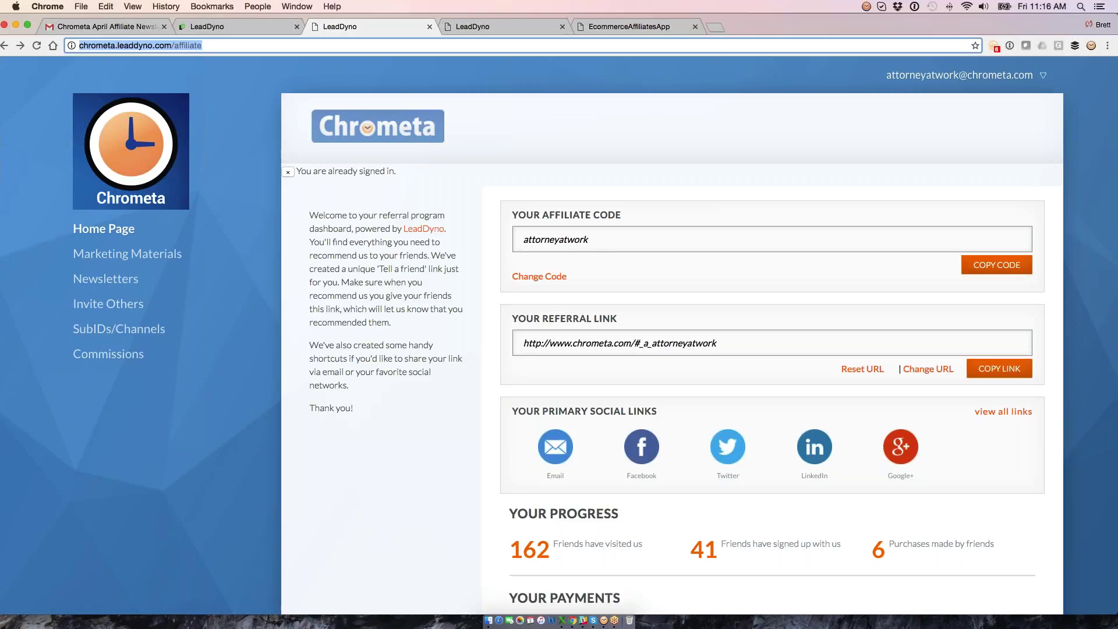
click(989, 75)
click(958, 95)
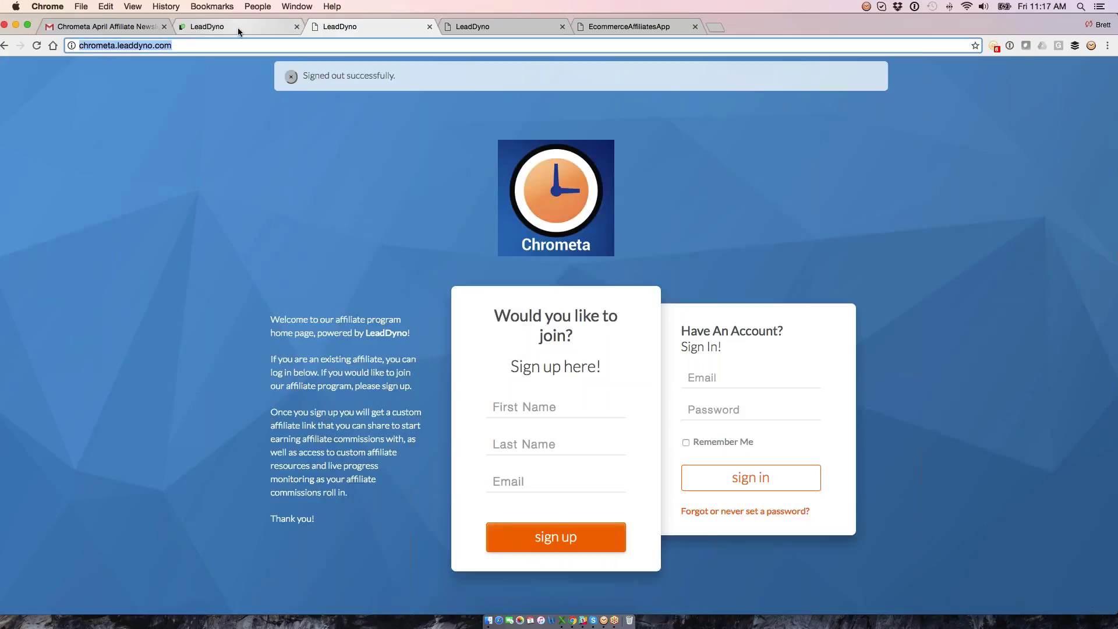
- View the Settings affiliate program section and the current plan and payment details
click(237, 27)
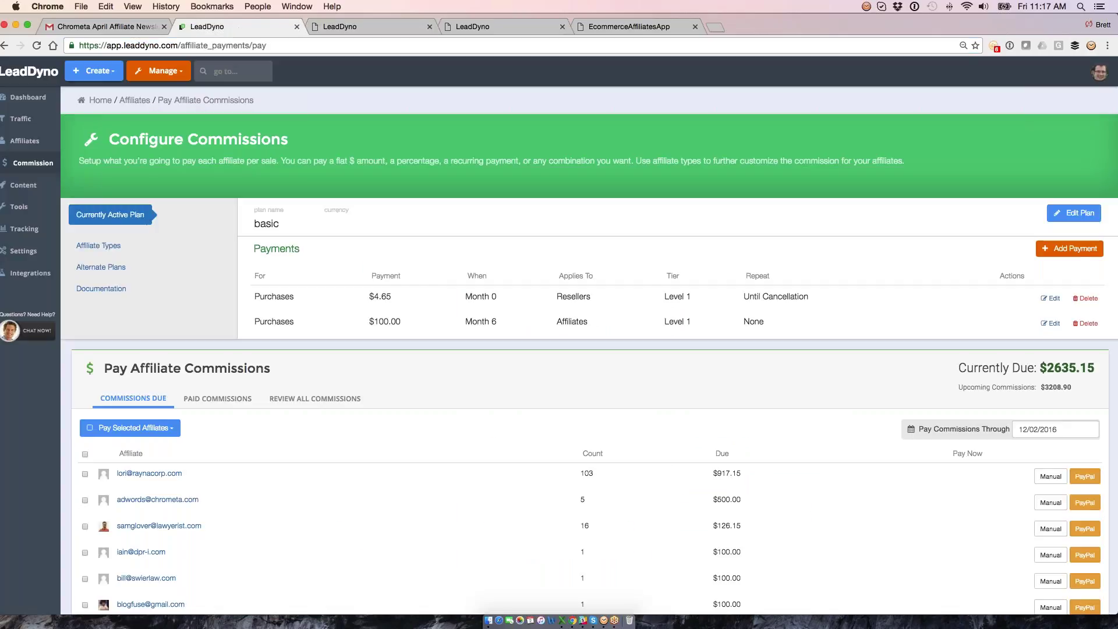
click(23, 259)
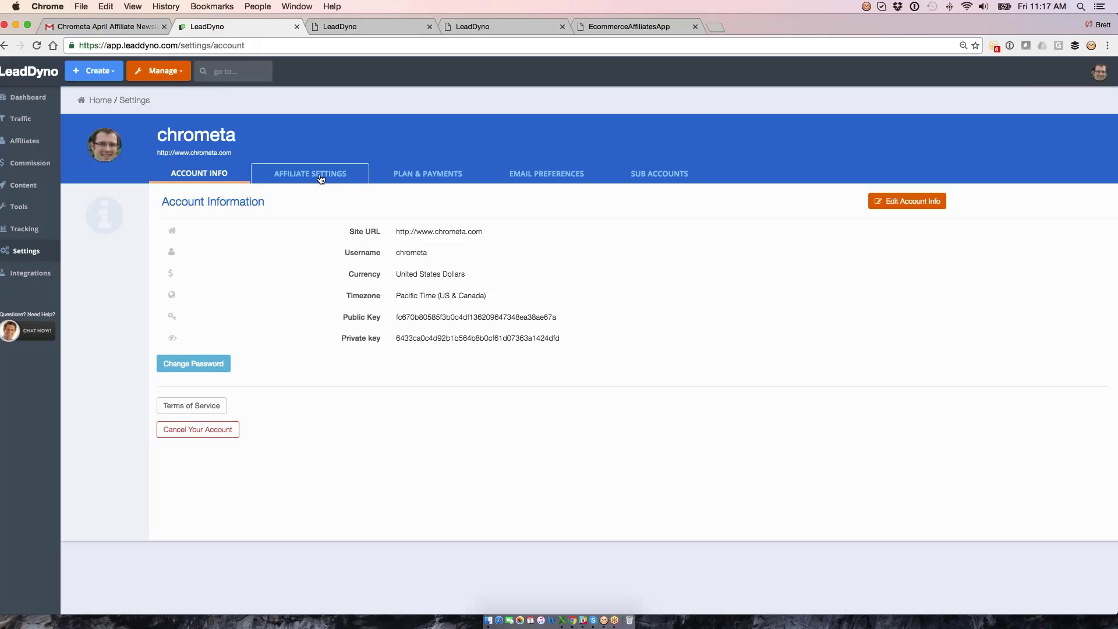
click(320, 174)
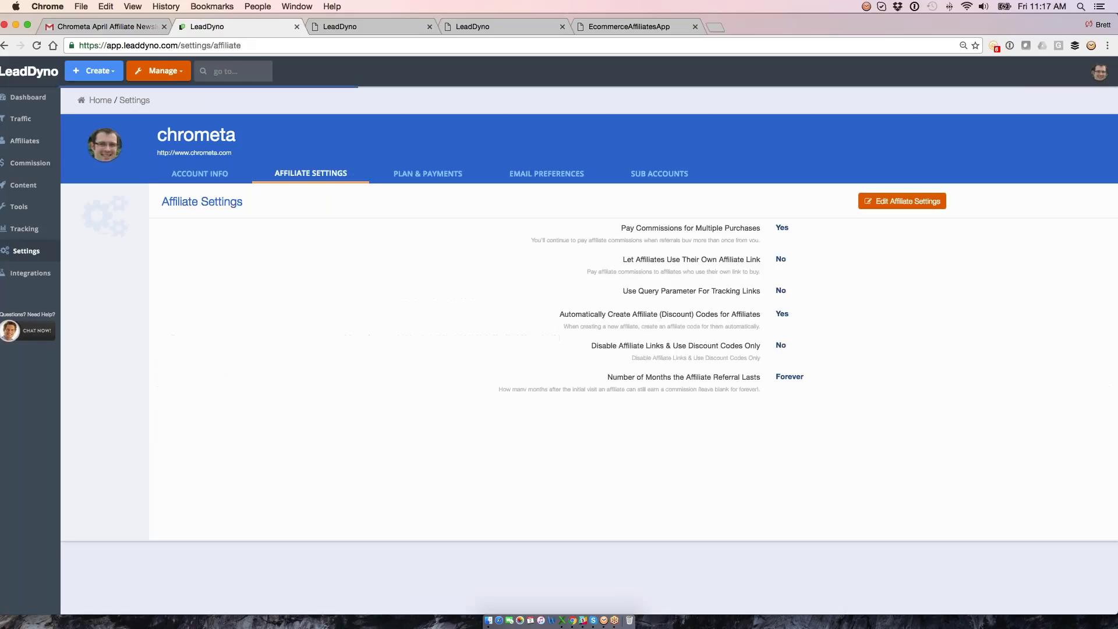
click(425, 174)
- Browse Integrations by category: online tools, payment services, CRM and e-commerce
click(31, 273)
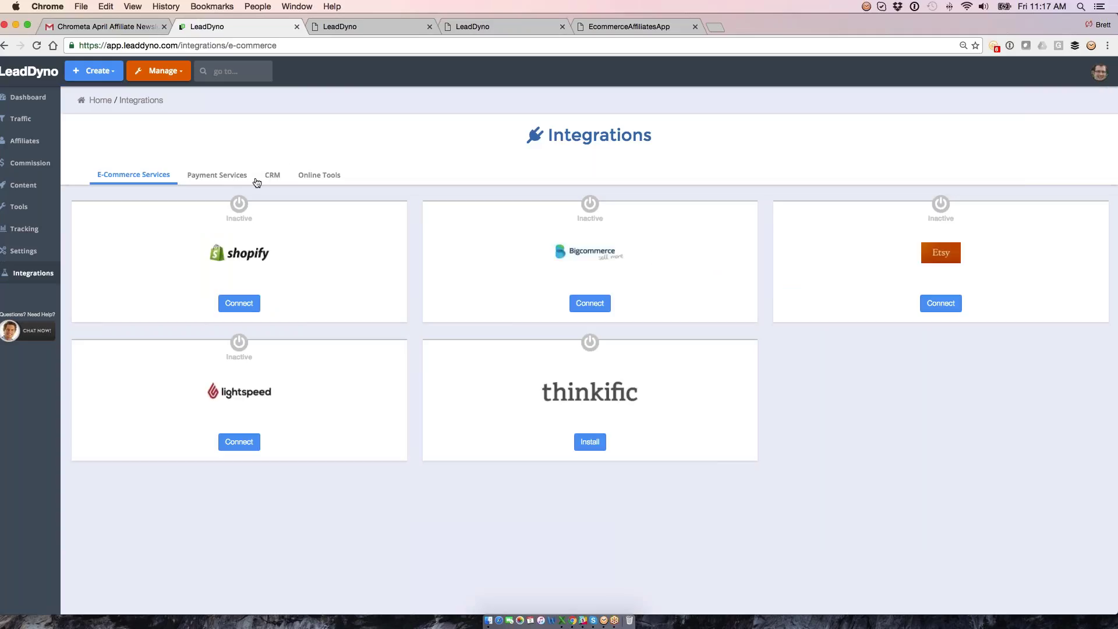
click(319, 175)
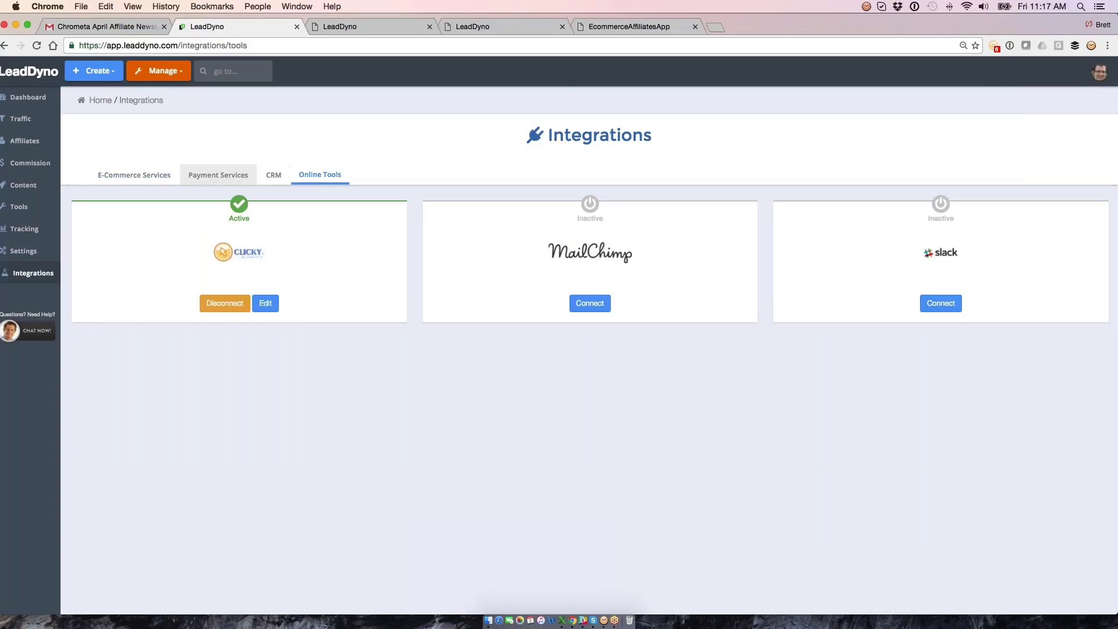
click(219, 175)
click(273, 174)
click(150, 174)
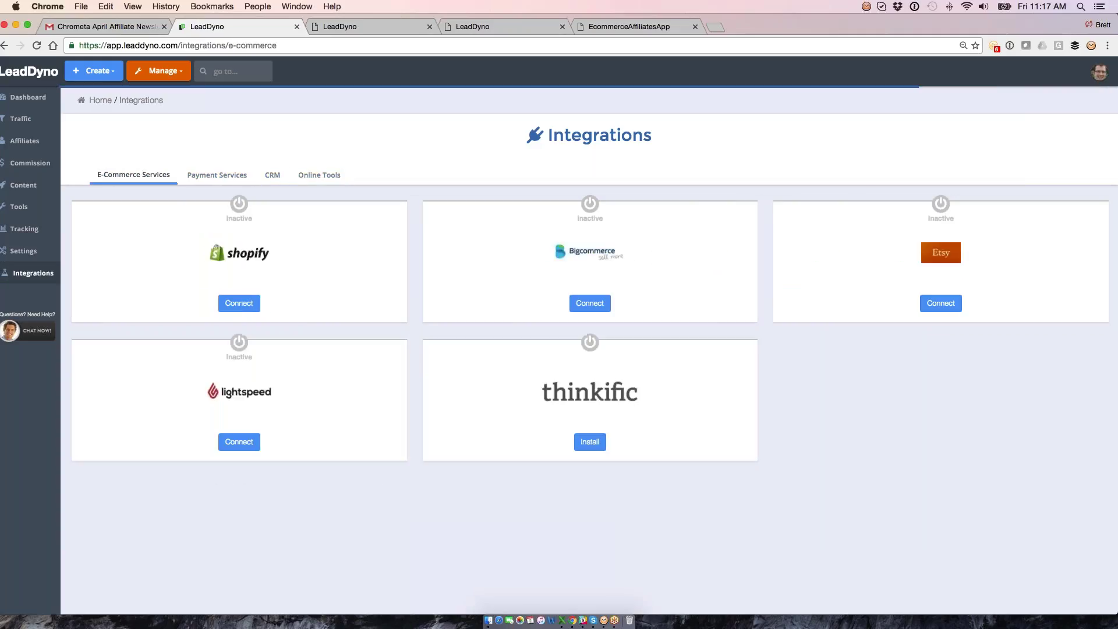
- Revisit Settings: program settings, RainMaker plan, email notifications and sub-accounts
click(23, 250)
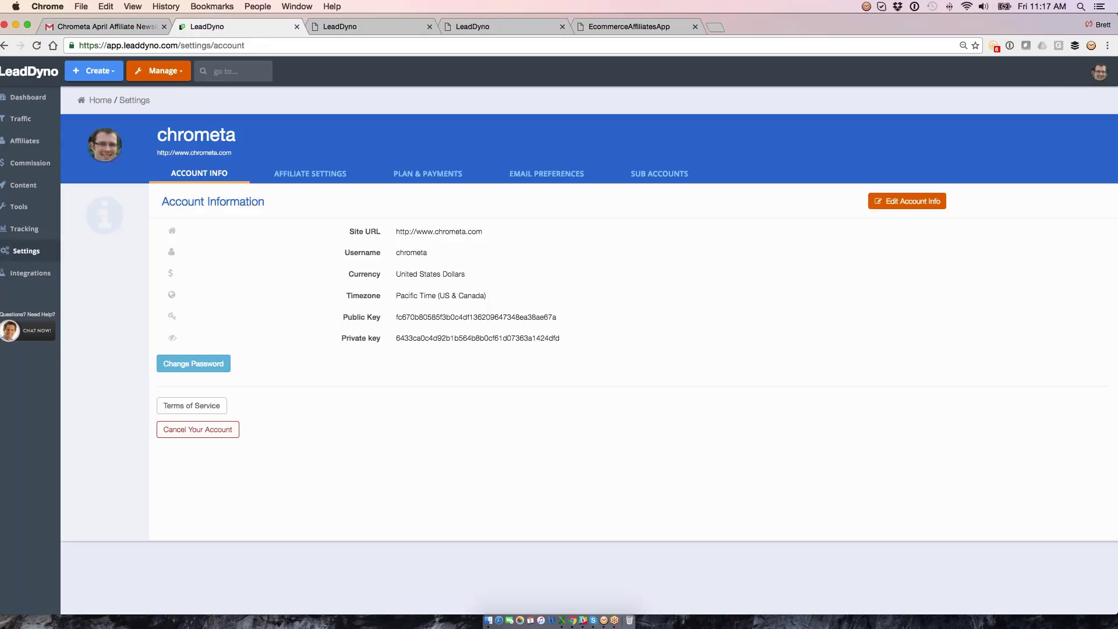
click(294, 174)
click(427, 174)
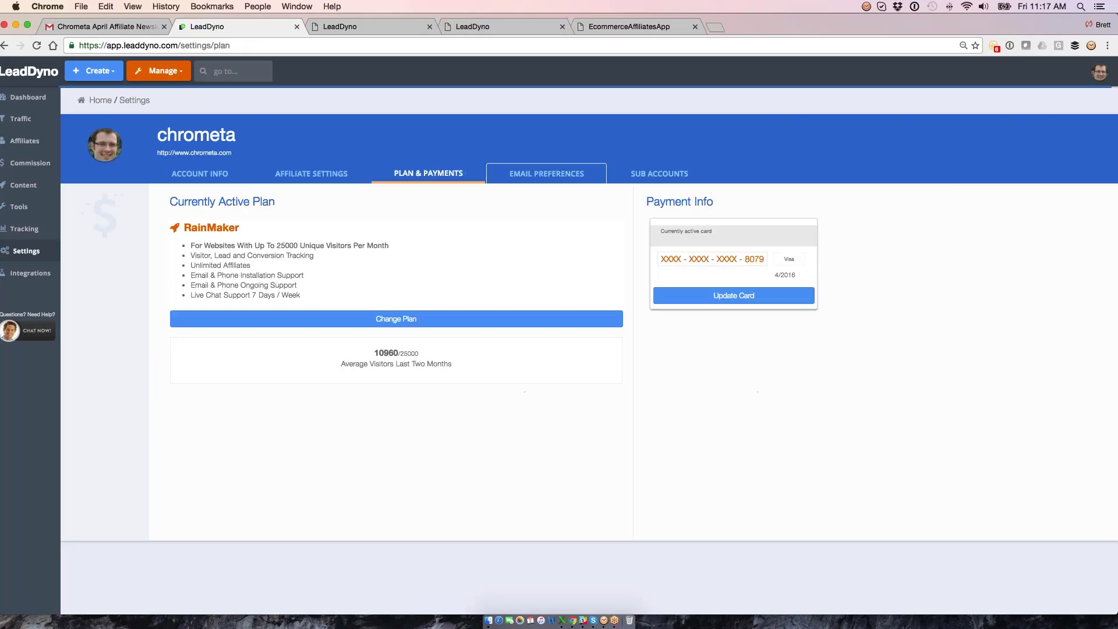
click(546, 173)
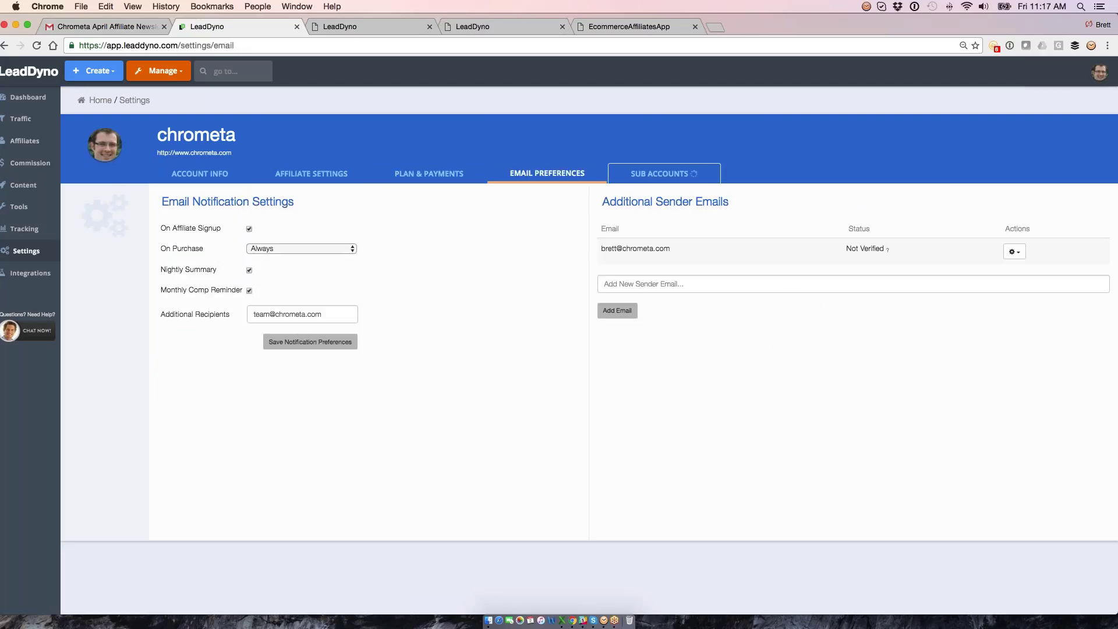
click(659, 174)
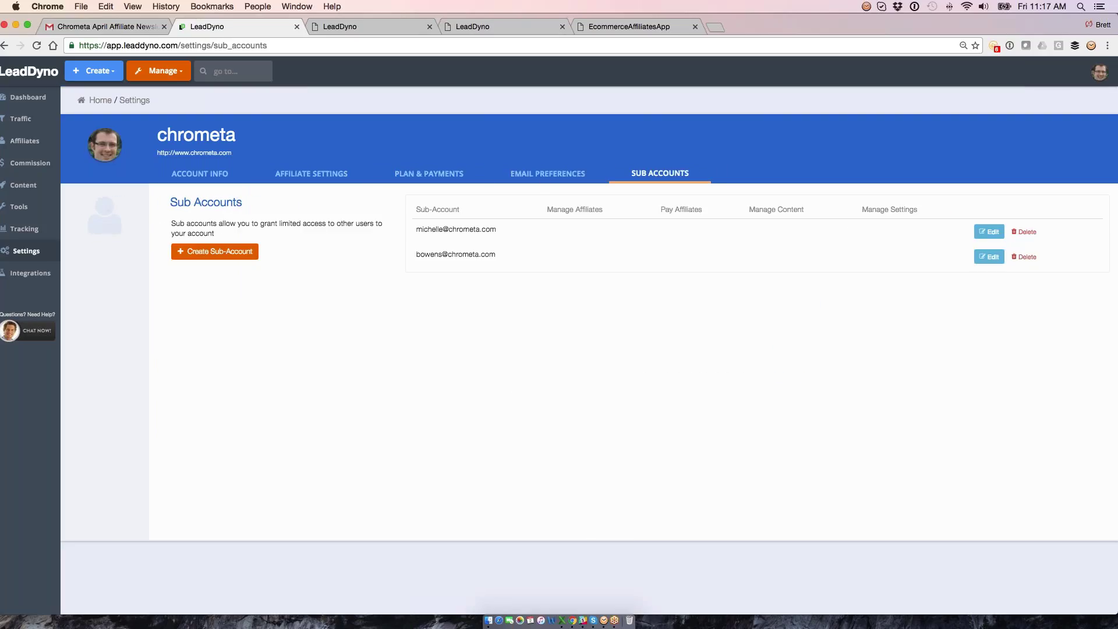
click(27, 228)
- Open the Affiliate Invitations Form embed code from the Toolbox
click(27, 212)
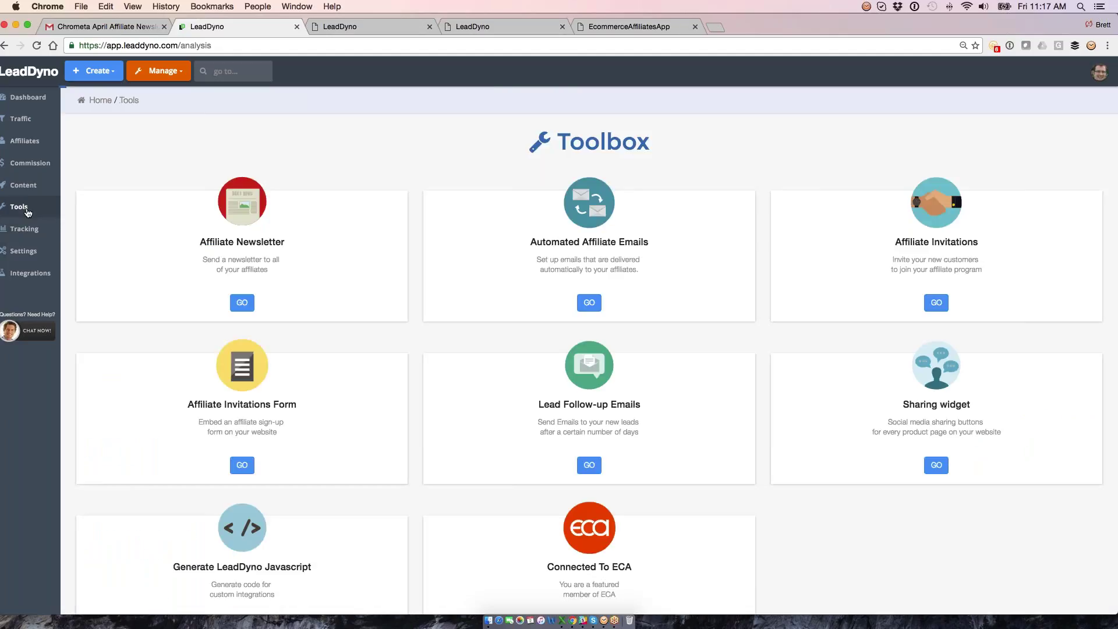
scroll(708, 439, down, 2)
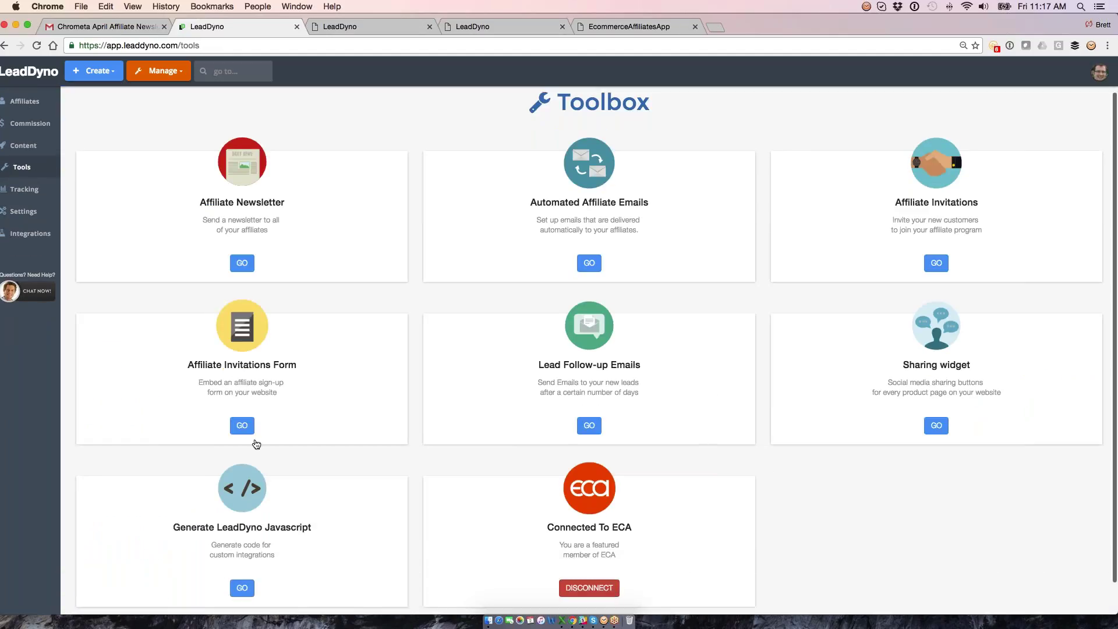
click(243, 425)
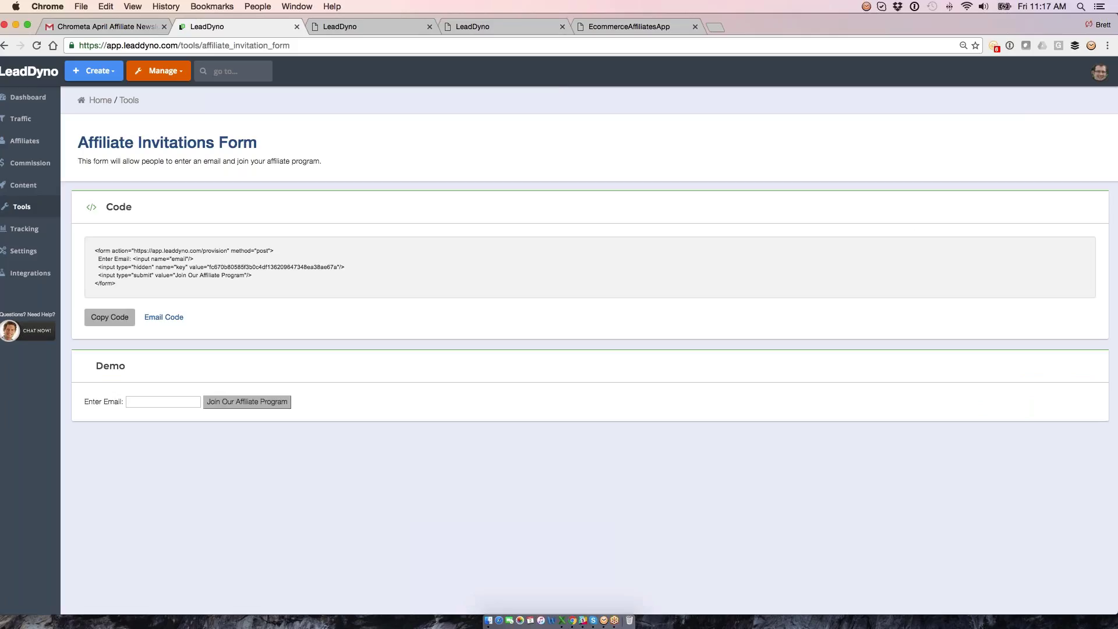
- Check the Chrometa sign-in page, then bring up the E-commerce Affiliates directory
click(370, 30)
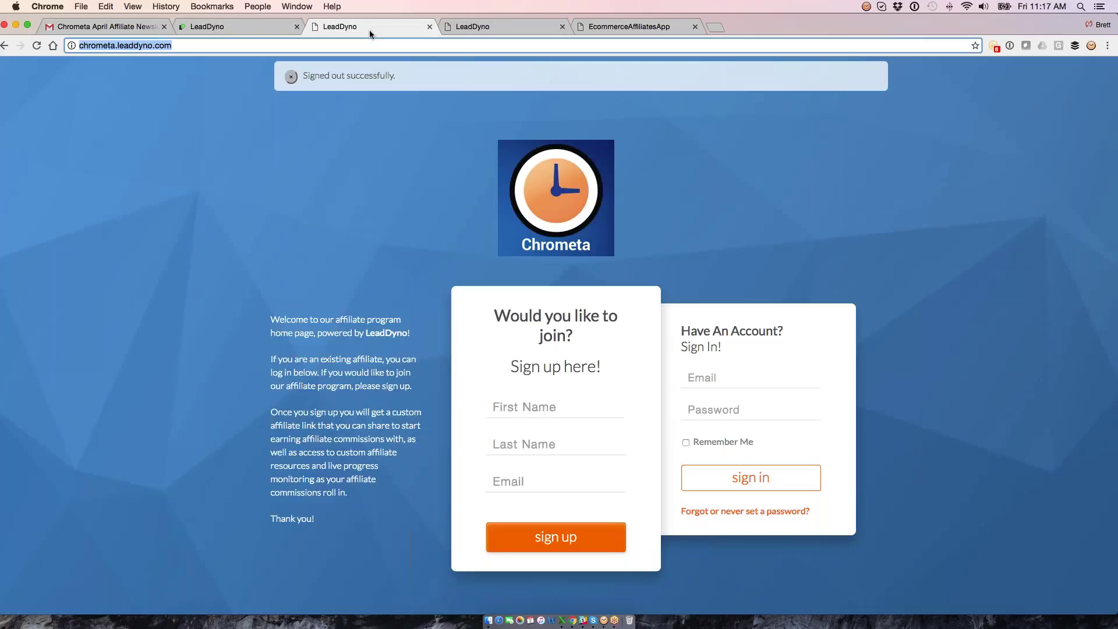
click(233, 26)
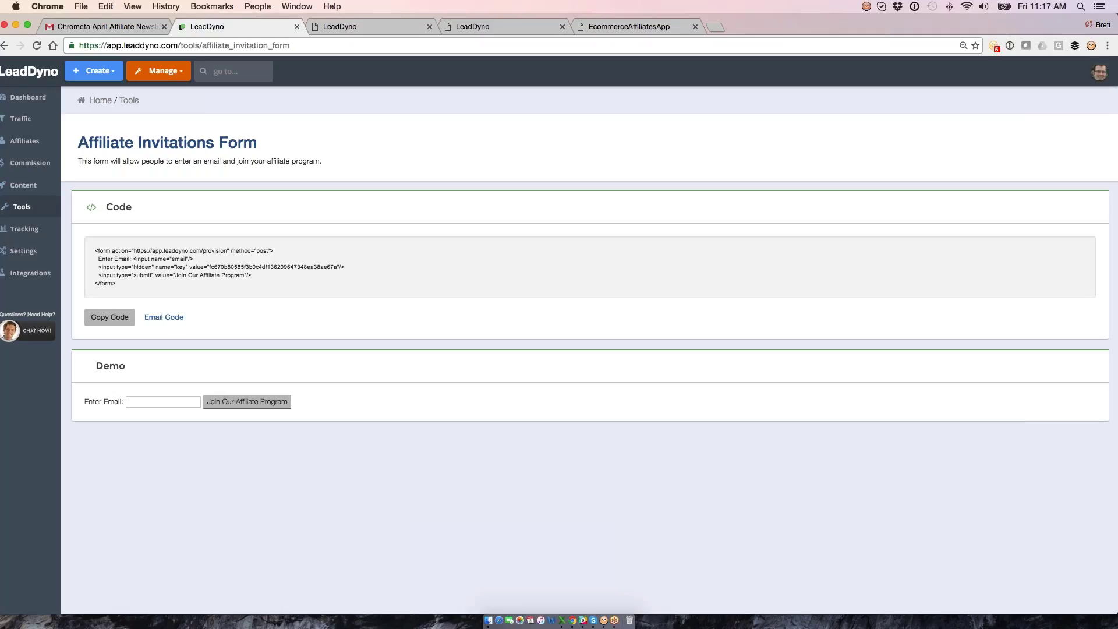
click(656, 26)
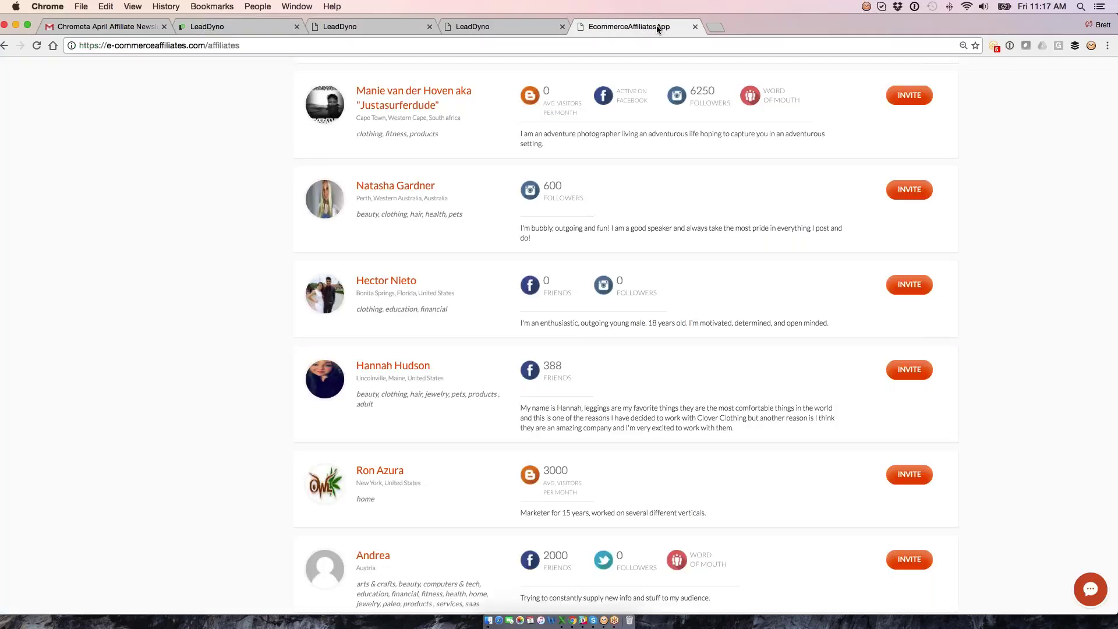
- Load leaddyno.com in a new tab and scroll its Contact Us page to phone and hours
click(708, 31)
text(le)
key(Return)
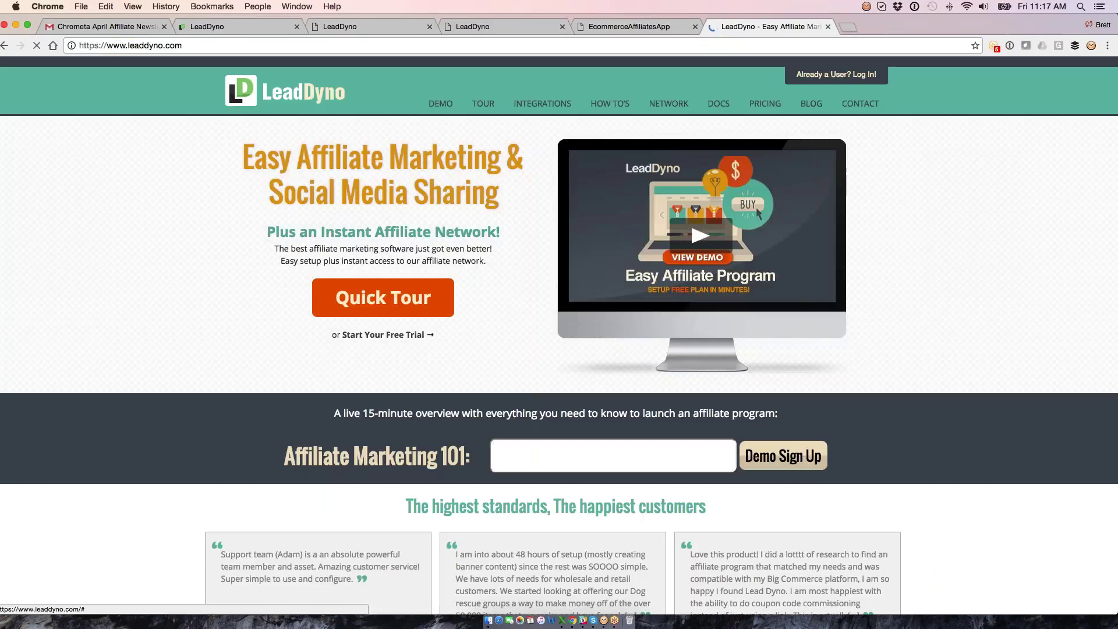
click(859, 103)
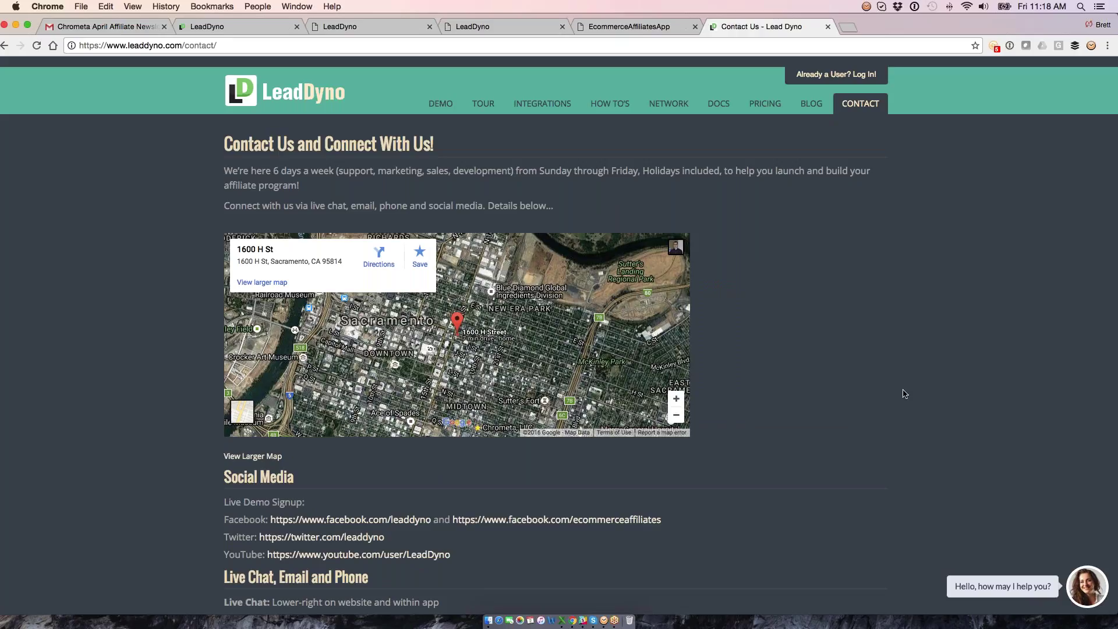
scroll(904, 393, down, 1)
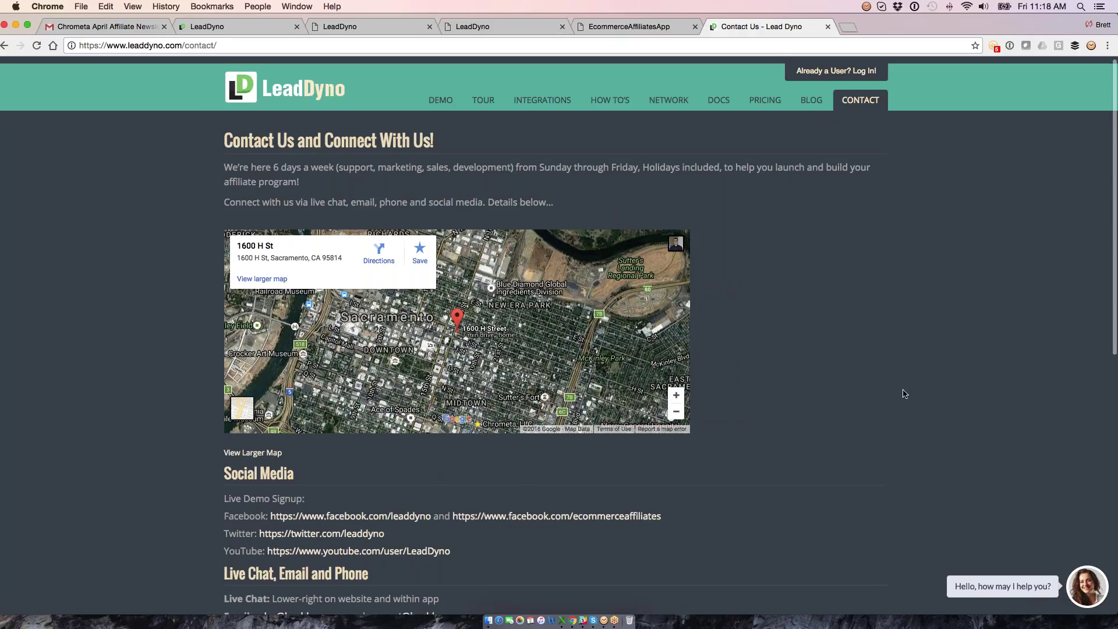
scroll(904, 393, down, 2)
scroll(904, 394, down, 4)
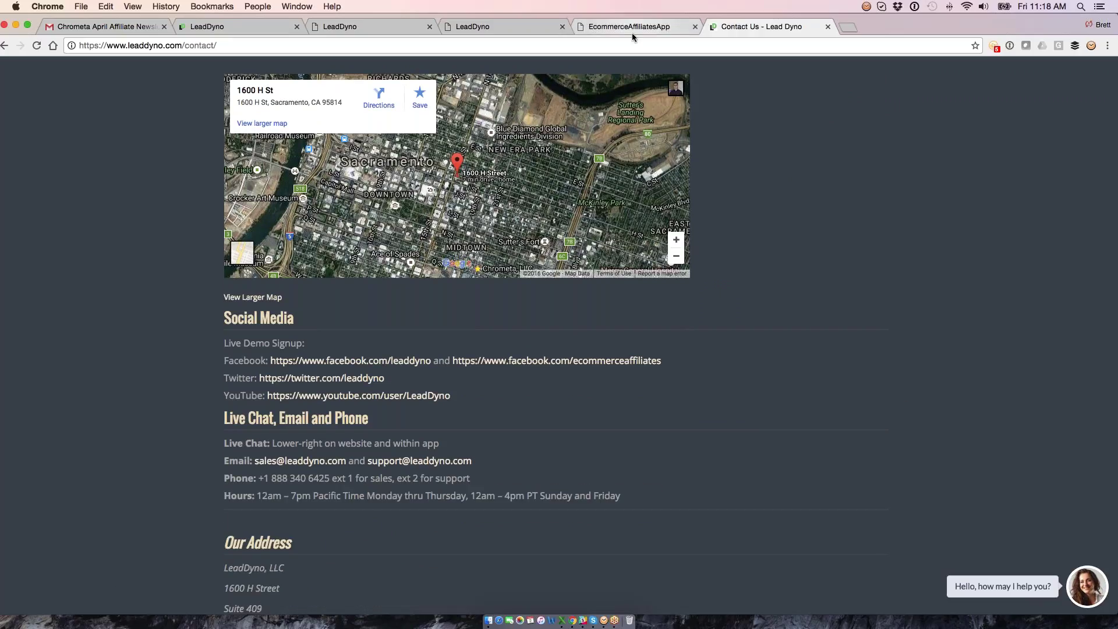
- Switch back through the browser tabs to the Affiliate Invitations Form page
click(495, 26)
click(366, 27)
click(238, 26)
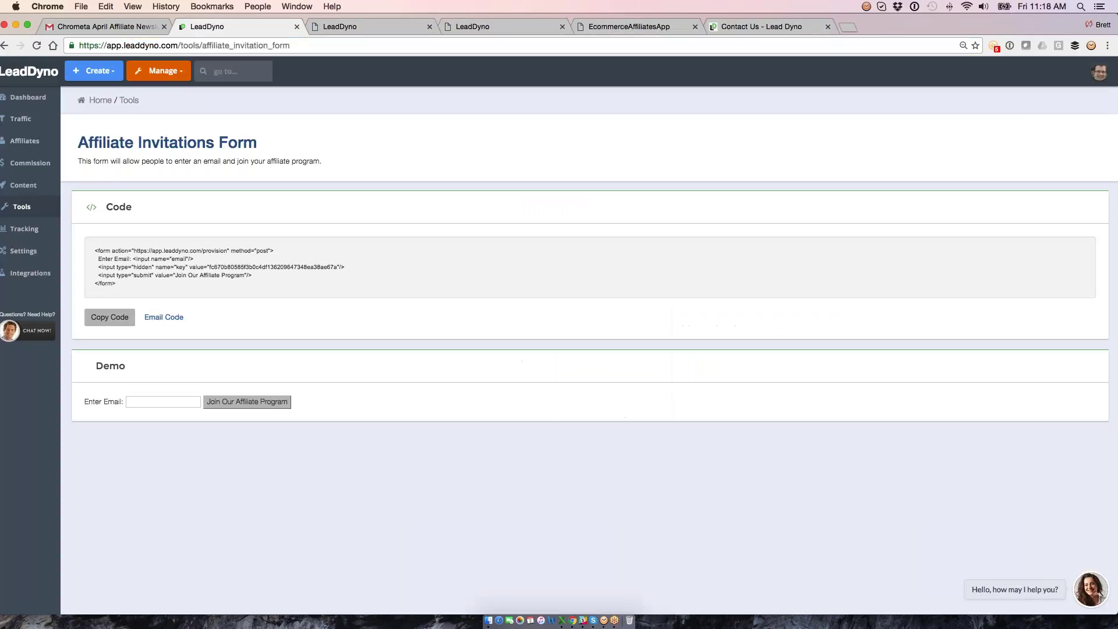